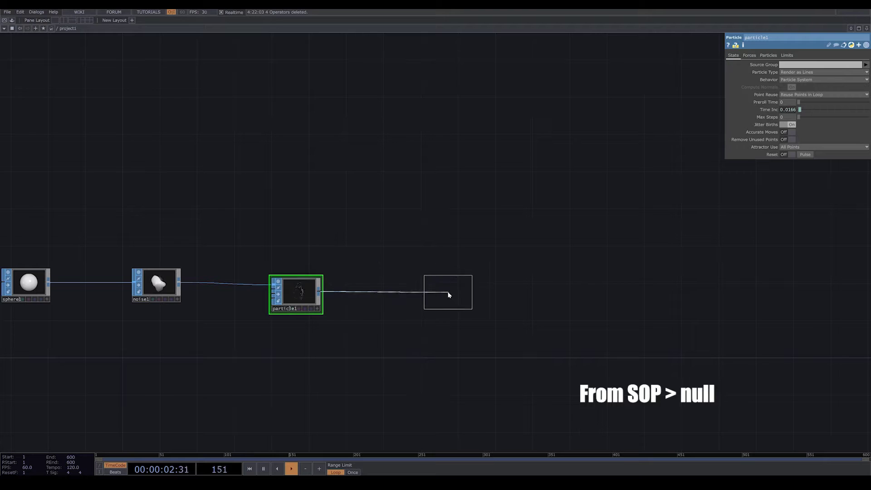
# Place a Null SOP after particle1 and move the noise, particle and null nodes closer together in a compact chain
pyautogui.click(448, 295)
pyautogui.scroll(-2, 434, 326)
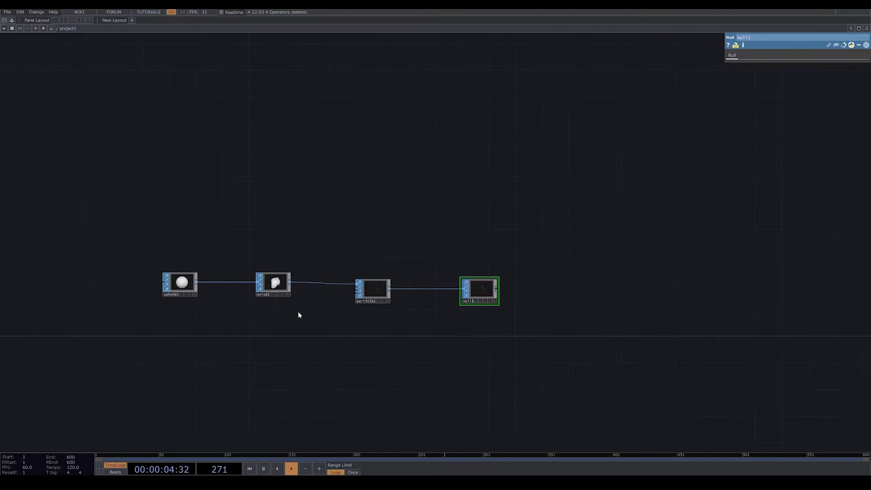
pyautogui.moveTo(262, 278); pyautogui.dragTo(235, 286)
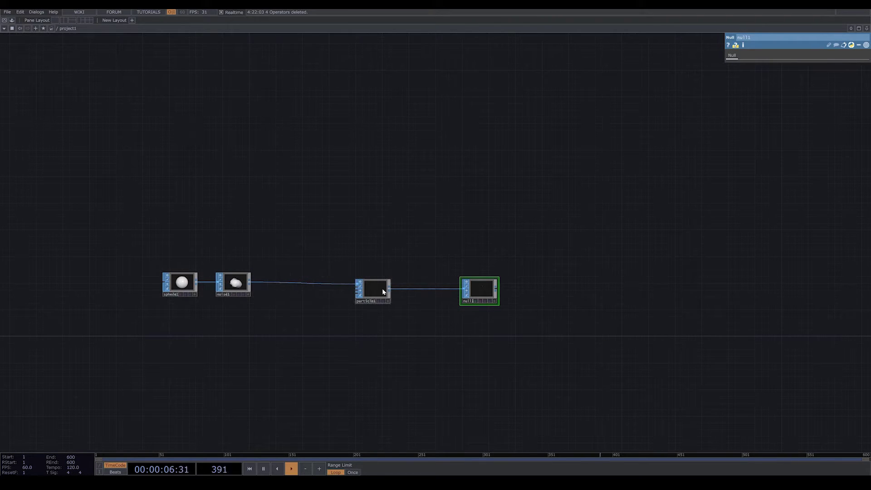
pyautogui.moveTo(418, 281); pyautogui.dragTo(511, 324)
pyautogui.moveTo(364, 301); pyautogui.dragTo(270, 294)
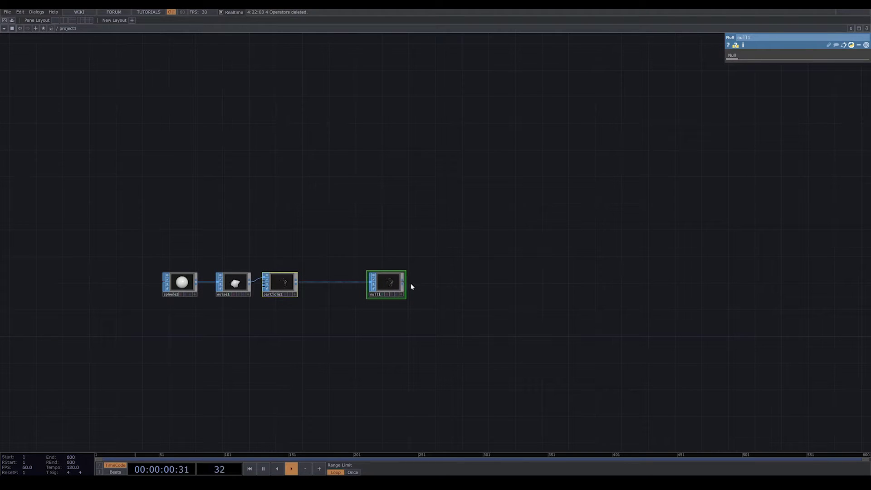
pyautogui.moveTo(390, 291); pyautogui.dragTo(330, 291)
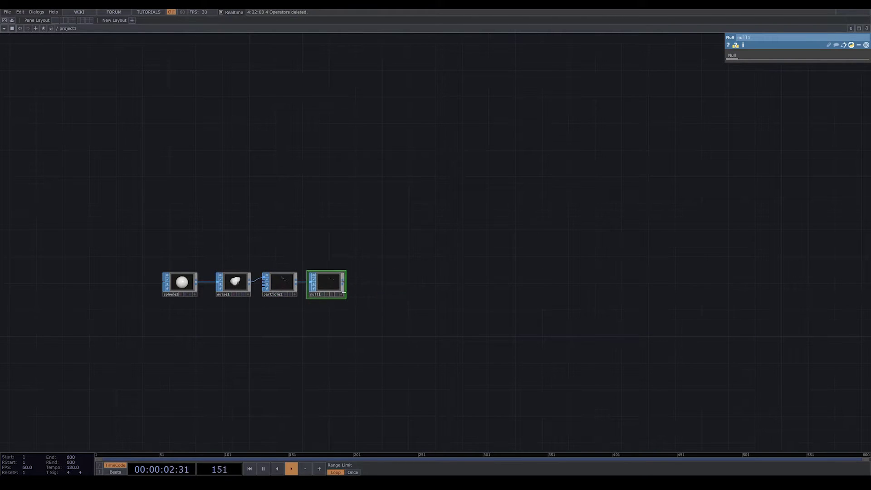
pyautogui.scroll(3, 325, 308)
pyautogui.moveTo(244, 263); pyautogui.dragTo(244, 273)
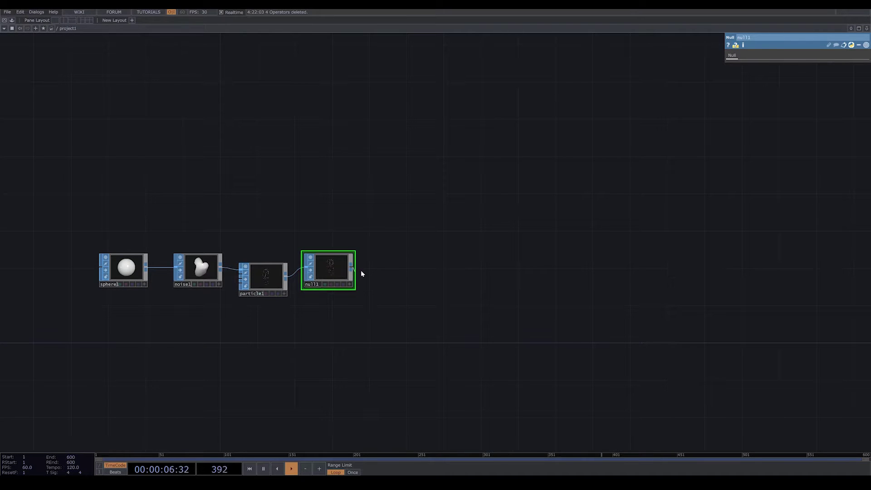
pyautogui.moveTo(330, 268); pyautogui.dragTo(352, 280)
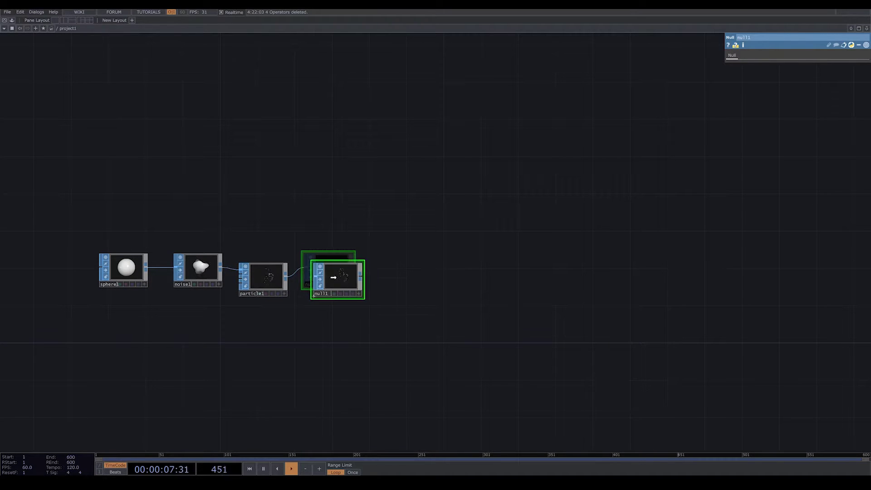
# Add a Geometry COMP wired to the output of the null1 node
pyautogui.rightClick(361, 279)
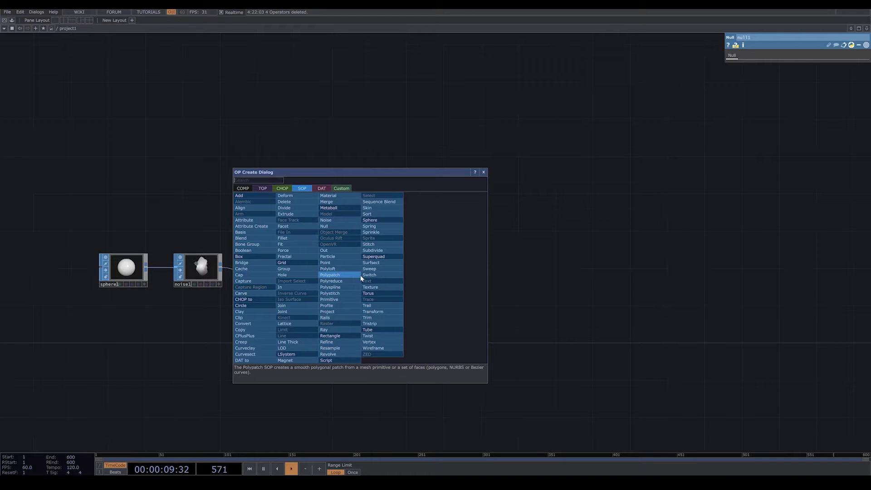
pyautogui.click(242, 188)
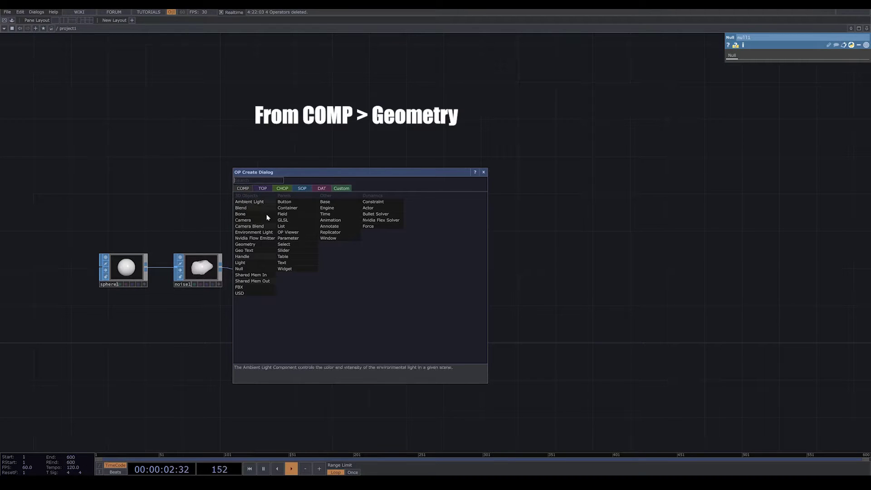
pyautogui.click(250, 244)
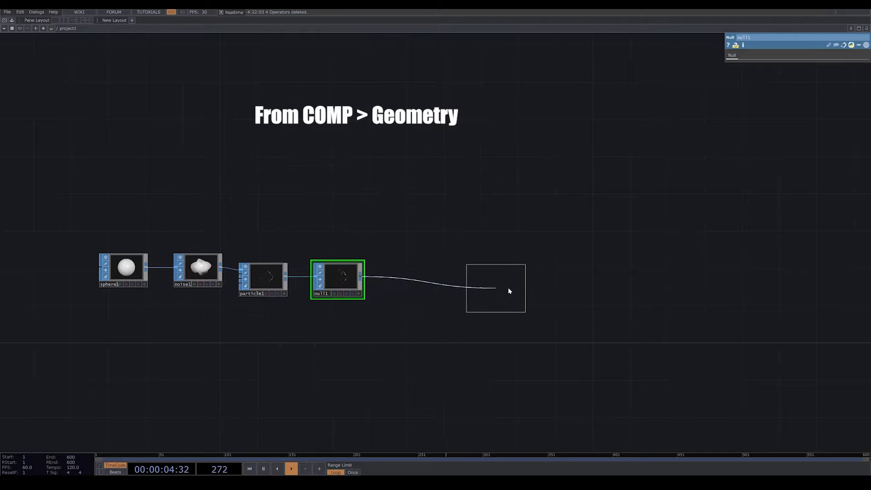
pyautogui.click(470, 307)
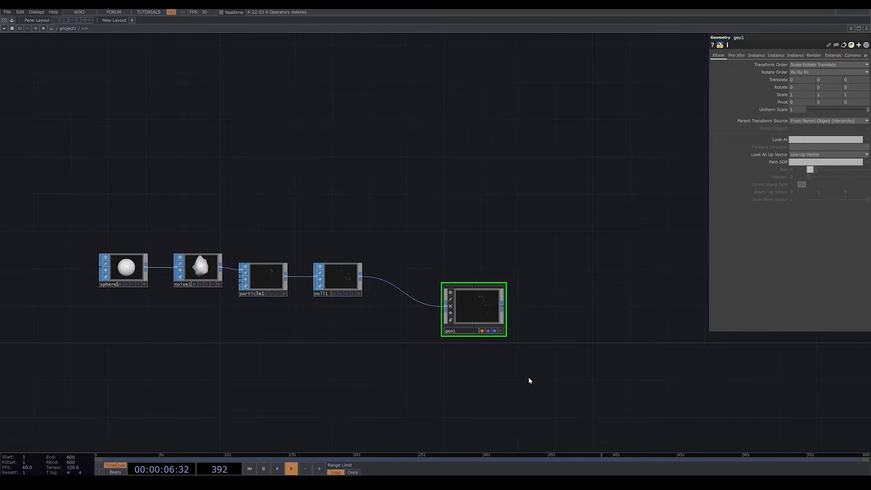
# Add a Camera COMP in the empty network area above geo1
pyautogui.moveTo(529, 379); pyautogui.dragTo(448, 354)
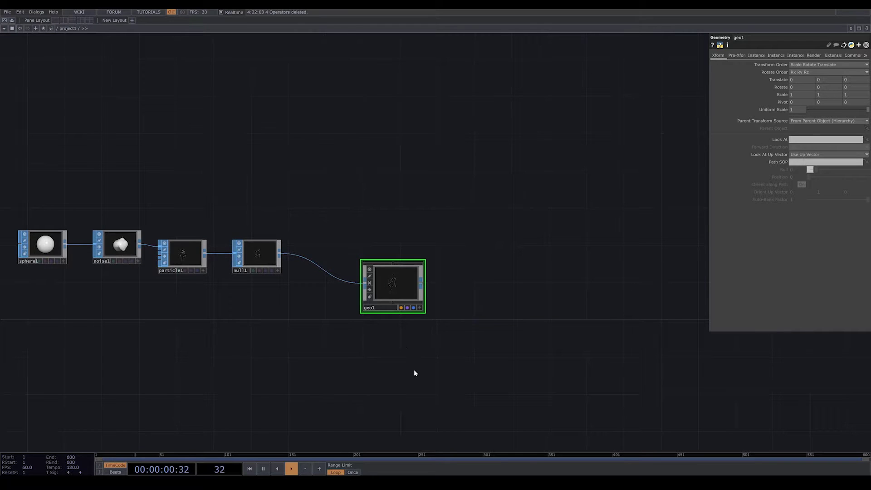
pyautogui.moveTo(414, 374); pyautogui.dragTo(357, 305)
pyautogui.press('Tab')
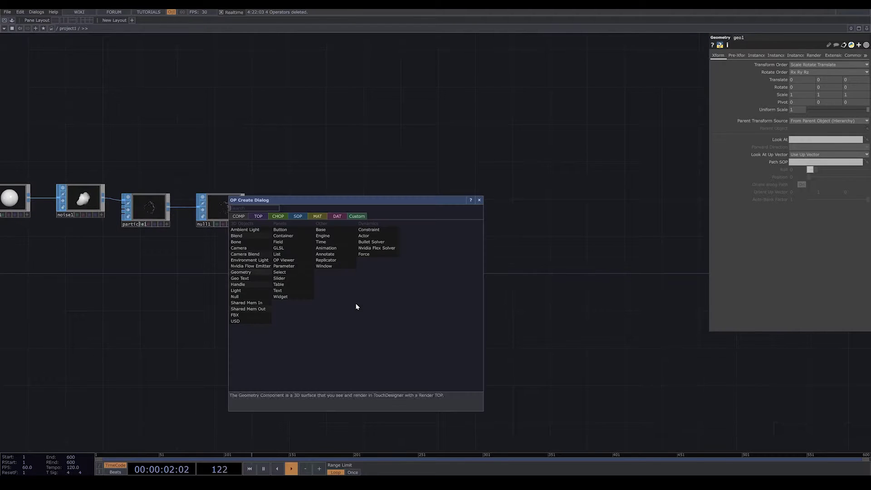
pyautogui.click(252, 248)
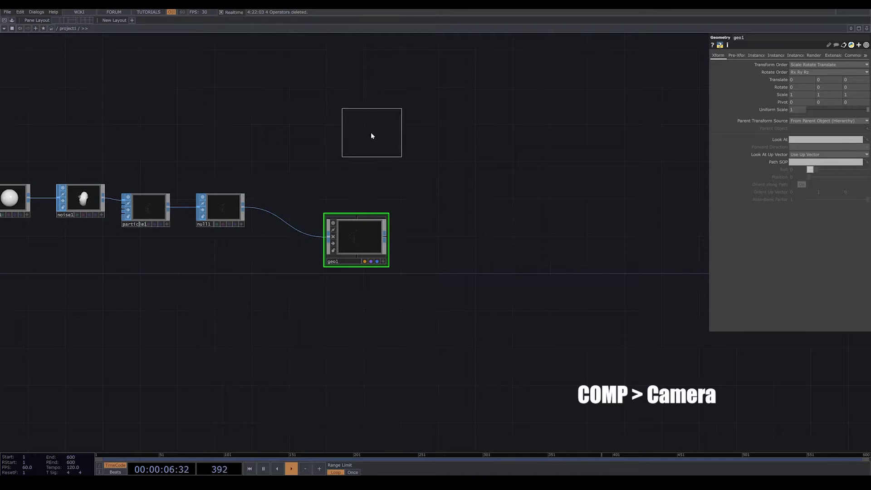
pyautogui.click(364, 139)
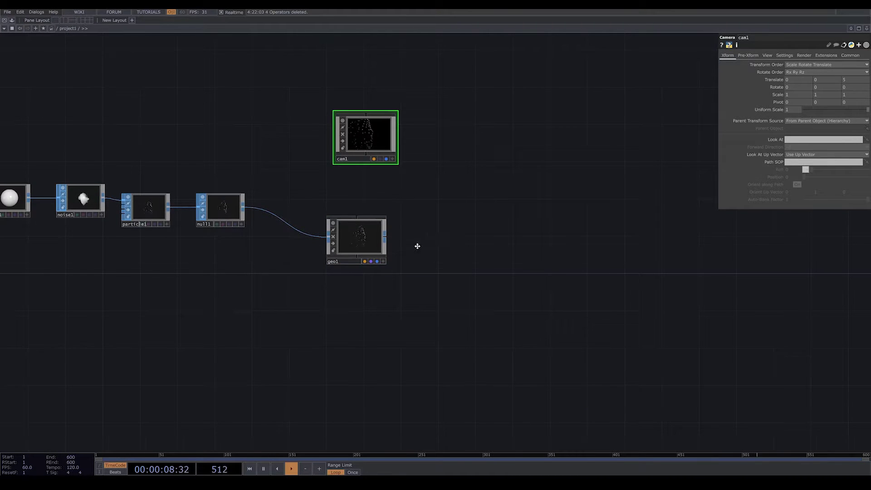
# Add a Render TOP to the right of the camera and geometry components
pyautogui.moveTo(417, 246); pyautogui.dragTo(378, 255)
pyautogui.moveTo(355, 92); pyautogui.dragTo(337, 113)
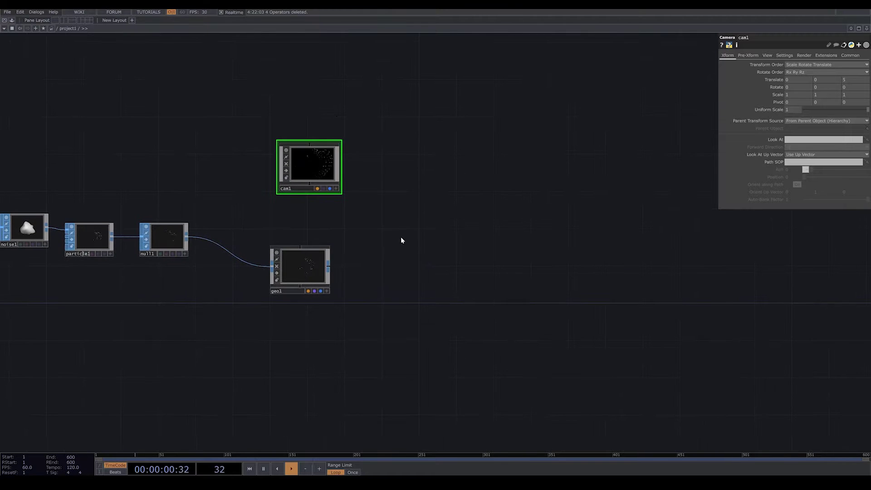
pyautogui.press('Tab')
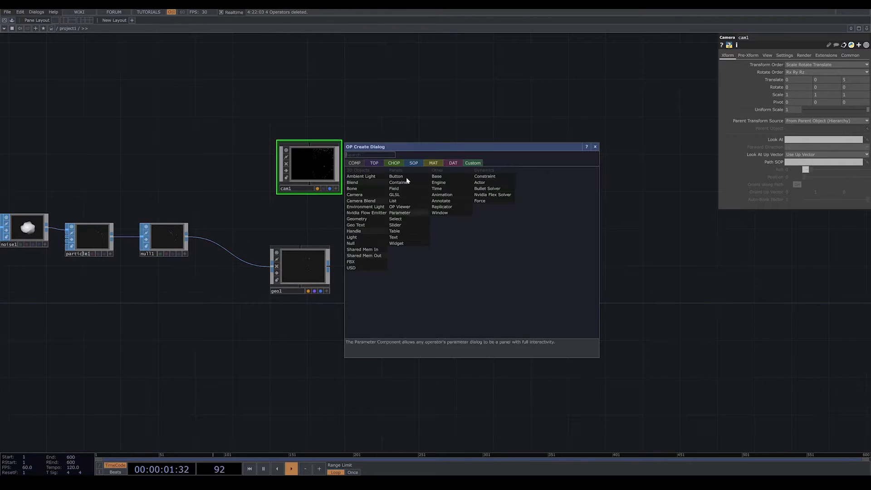
pyautogui.click(377, 163)
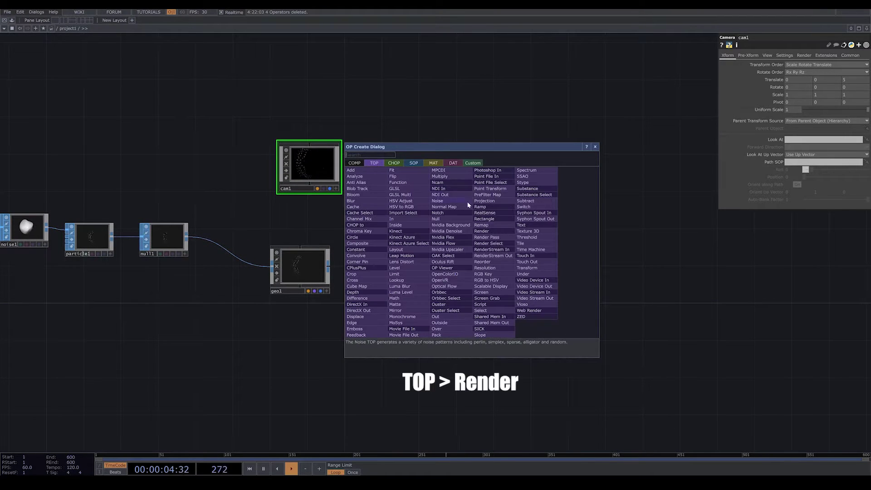
pyautogui.click(490, 231)
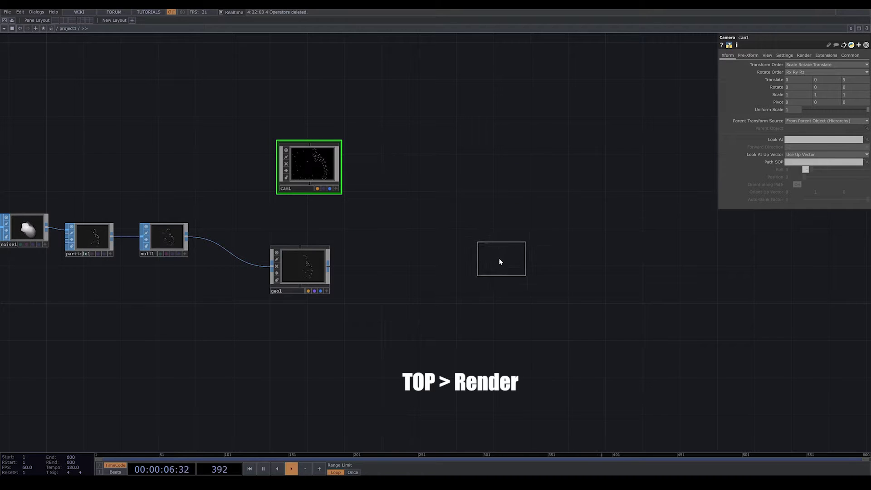
pyautogui.click(494, 257)
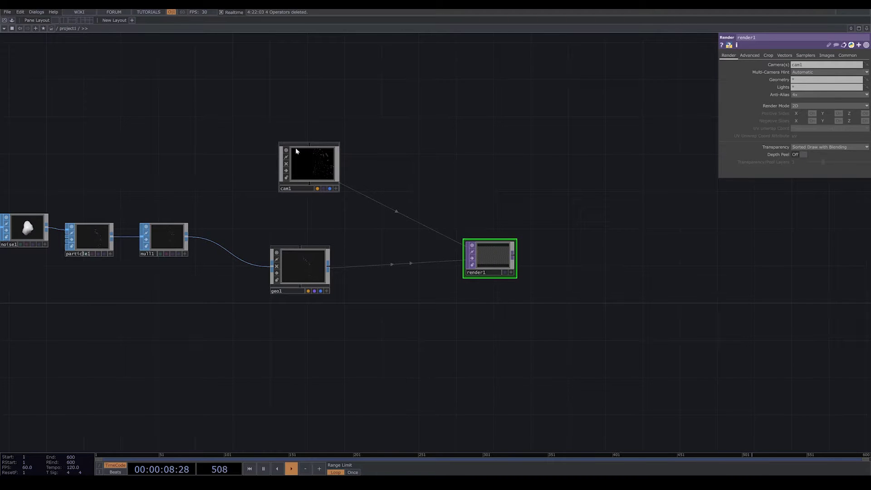
# Examine the image output of the render1 node up close
pyautogui.moveTo(311, 91); pyautogui.dragTo(321, 148)
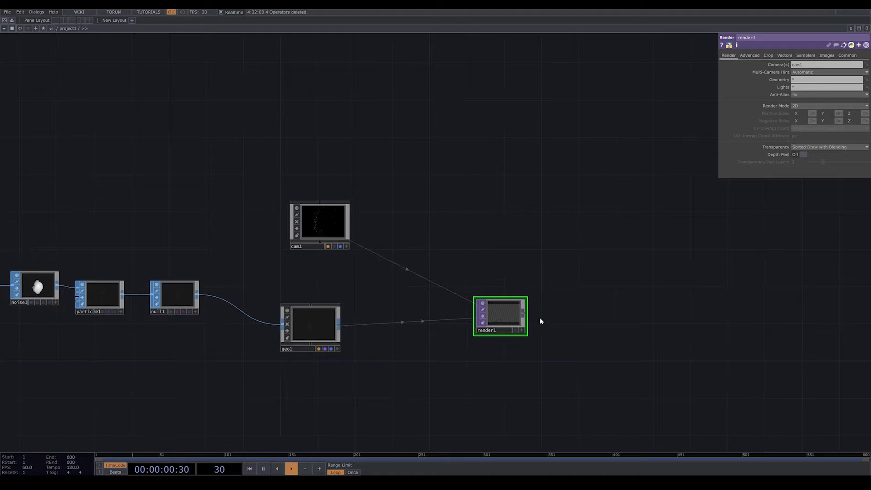
pyautogui.scroll(6, 508, 309)
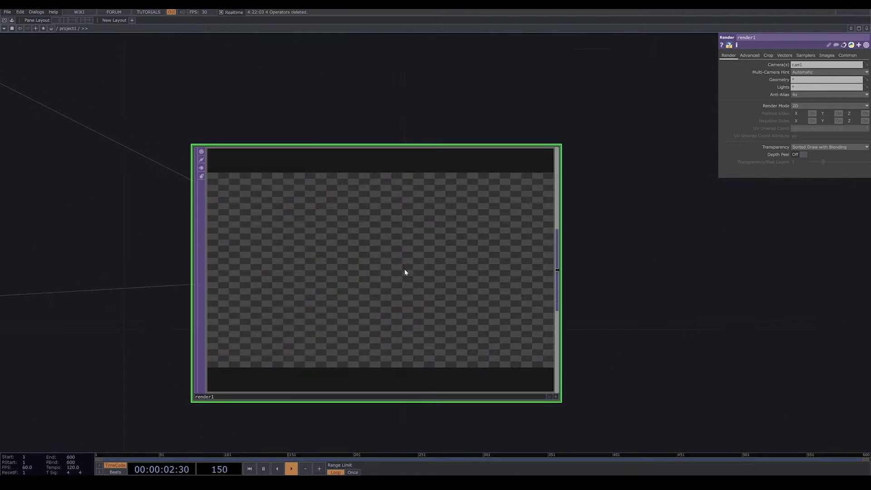
pyautogui.scroll(-3, 445, 296)
pyautogui.scroll(1, 443, 294)
pyautogui.scroll(-1, 442, 294)
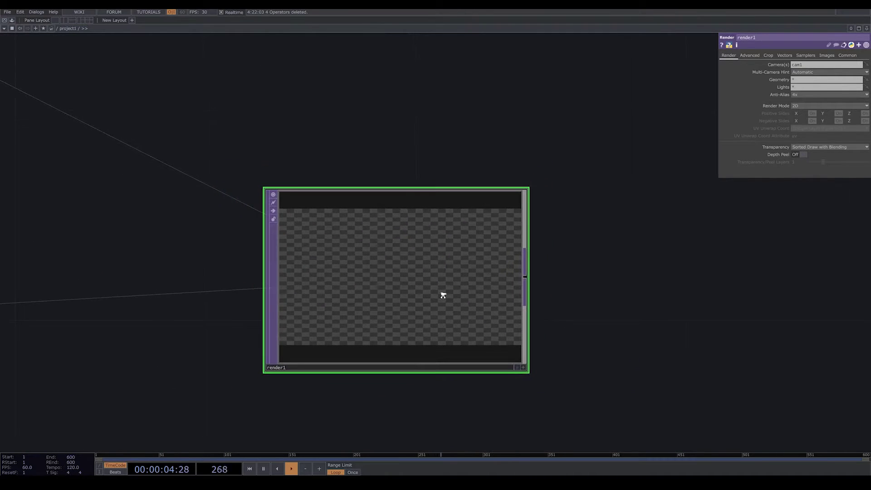
pyautogui.scroll(3, 443, 295)
pyautogui.scroll(2, 468, 282)
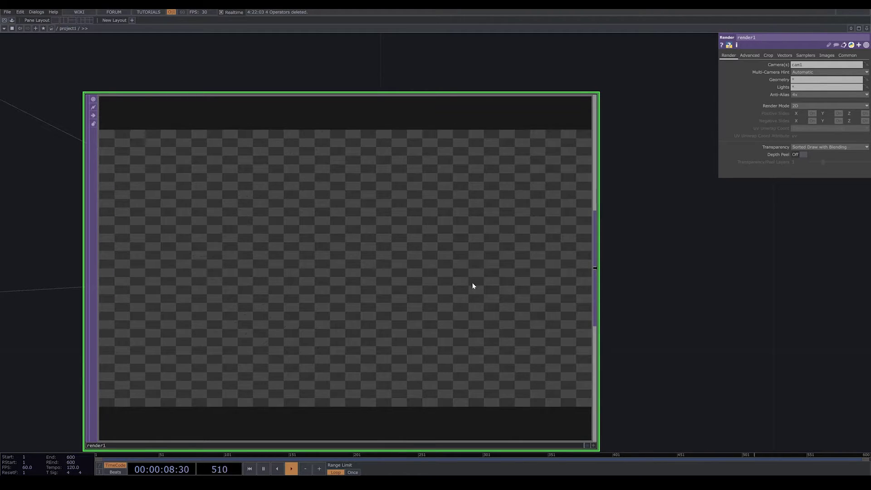
pyautogui.scroll(-5, 472, 283)
# Add an Ambient Light COMP above cam1 and check its effect on the particles in render1
pyautogui.moveTo(350, 275); pyautogui.dragTo(460, 344)
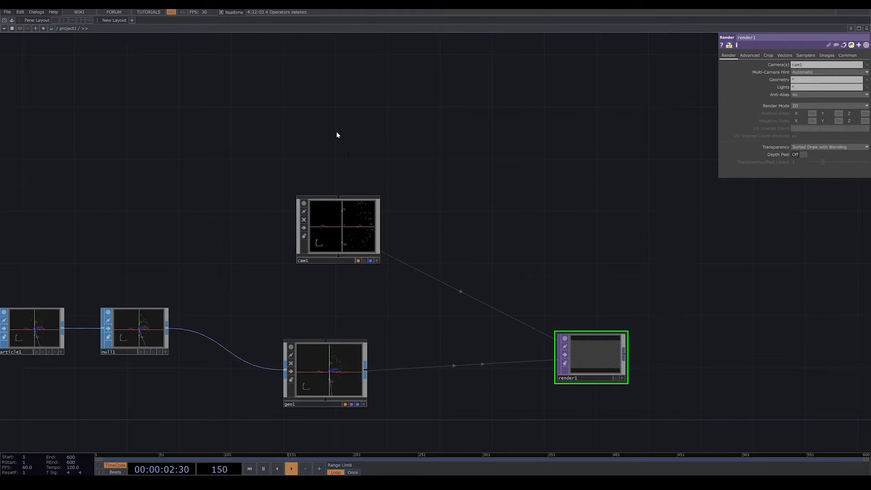
pyautogui.press('Tab')
pyautogui.click(214, 21)
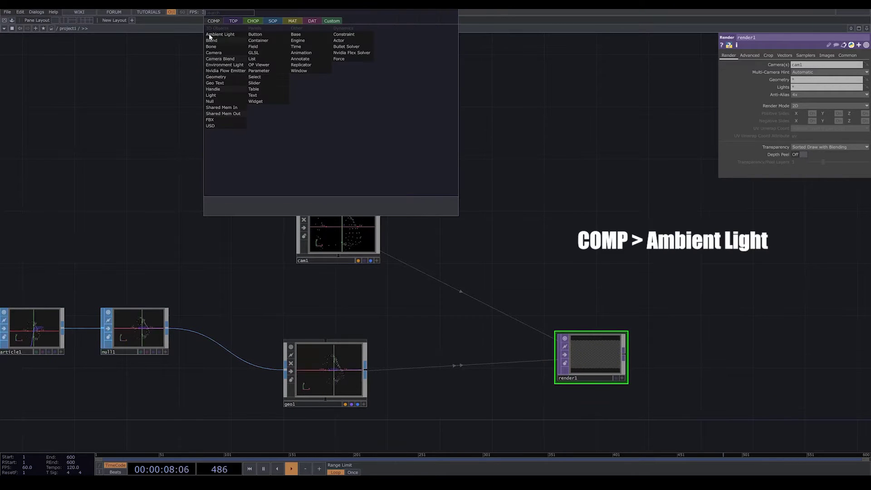
pyautogui.click(227, 37)
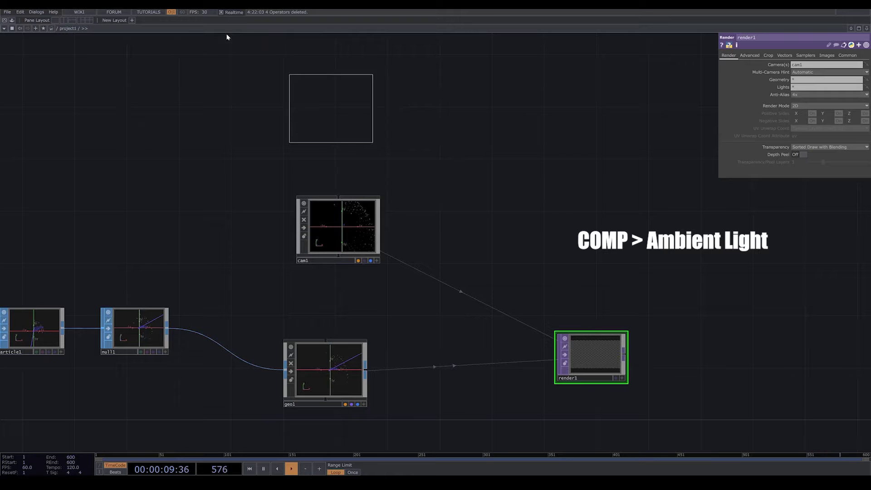
pyautogui.click(338, 126)
pyautogui.moveTo(520, 218); pyautogui.dragTo(348, 151)
pyautogui.scroll(5, 421, 311)
pyautogui.scroll(5, 374, 285)
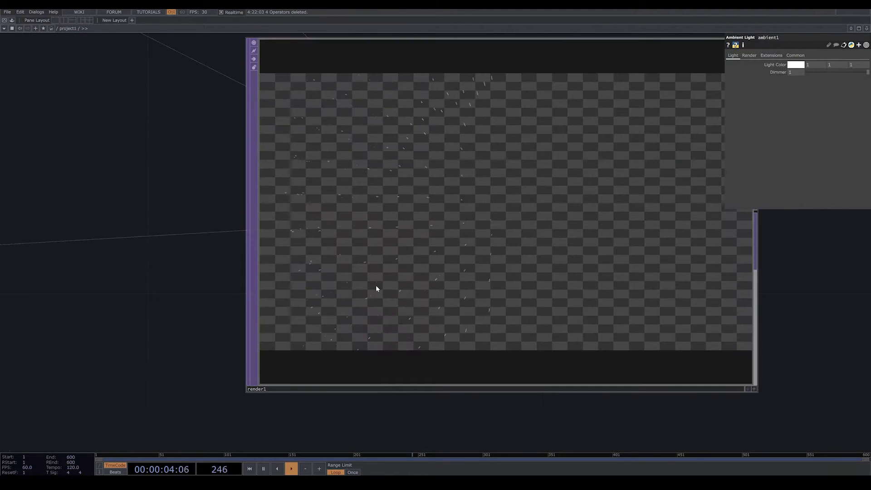
# Add a Null TOP wired to the output of render1
pyautogui.scroll(-10, 377, 287)
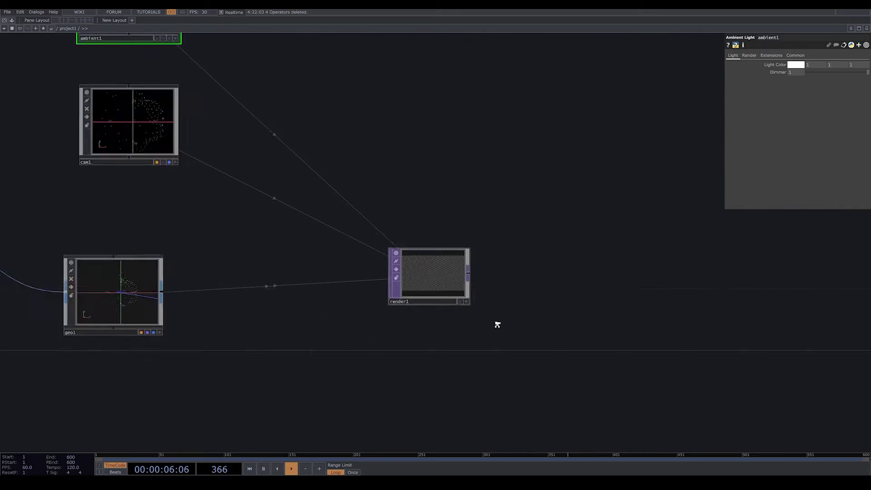
pyautogui.moveTo(448, 354); pyautogui.dragTo(409, 360)
pyautogui.rightClick(388, 294)
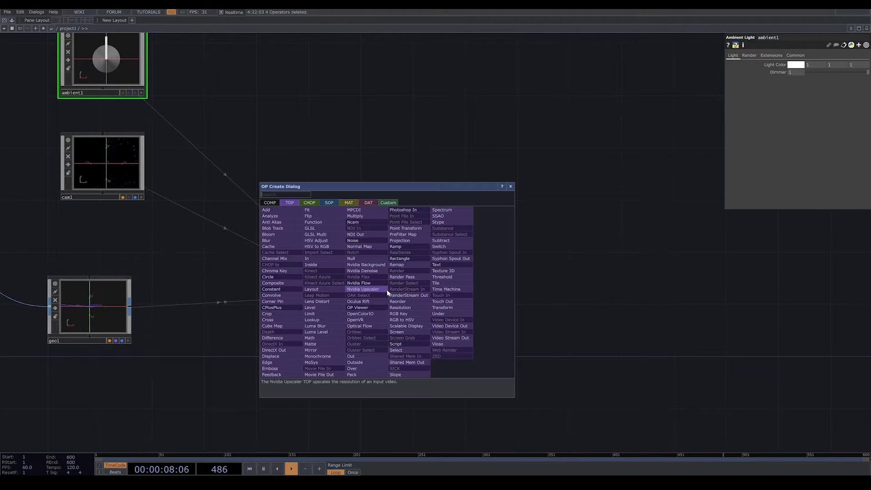
pyautogui.click(370, 257)
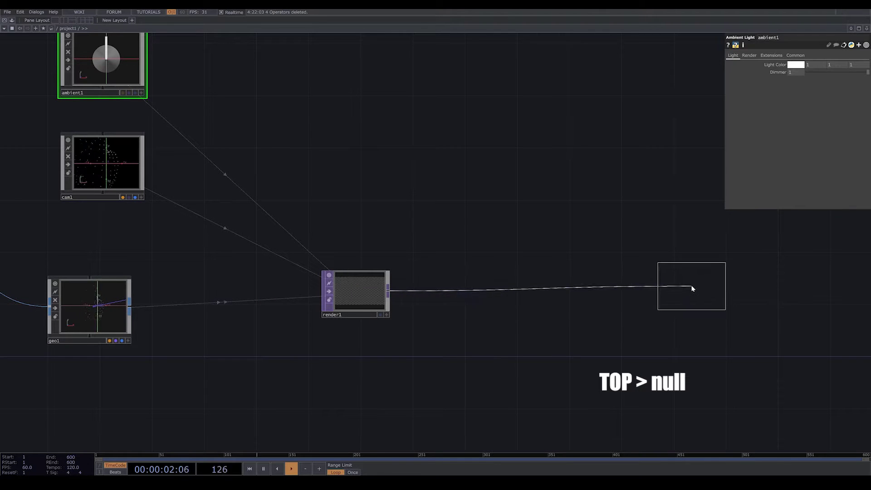
pyautogui.click(694, 280)
pyautogui.moveTo(711, 335); pyautogui.dragTo(434, 320)
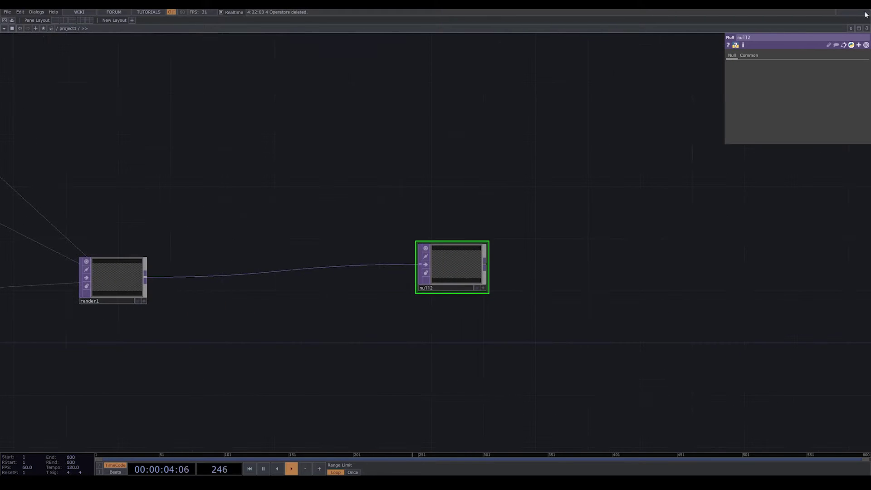
# Split the network pane left/right and widen the left pane to about two thirds of the window
pyautogui.click(866, 28)
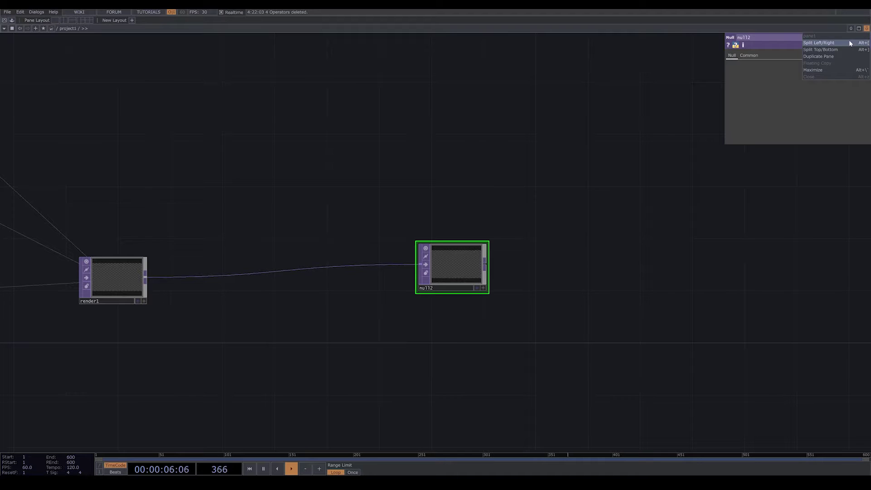
pyautogui.click(850, 43)
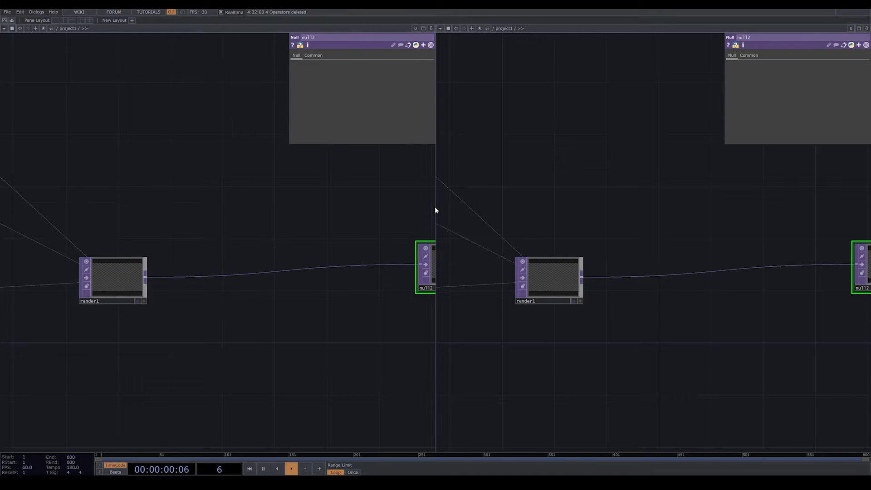
pyautogui.moveTo(477, 210); pyautogui.dragTo(568, 212)
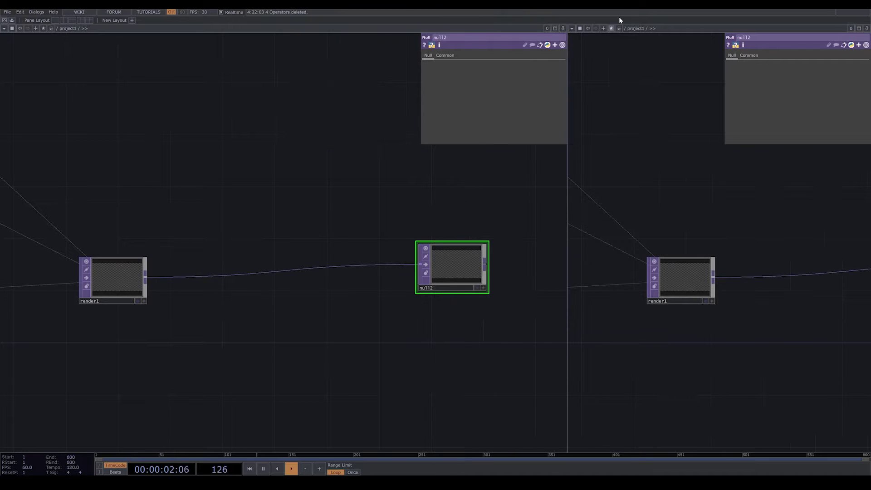
# Turn the second pane into a TOP Viewer and show the output of null2 in it
pyautogui.click(572, 29)
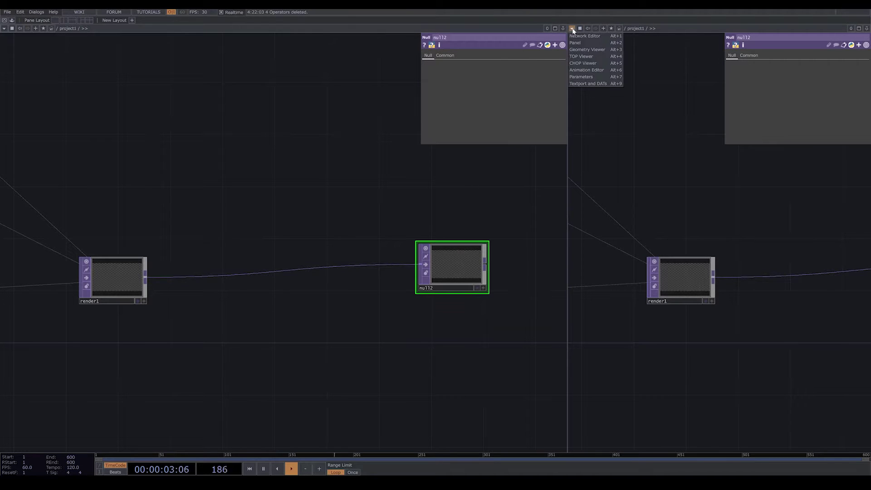
pyautogui.click(589, 57)
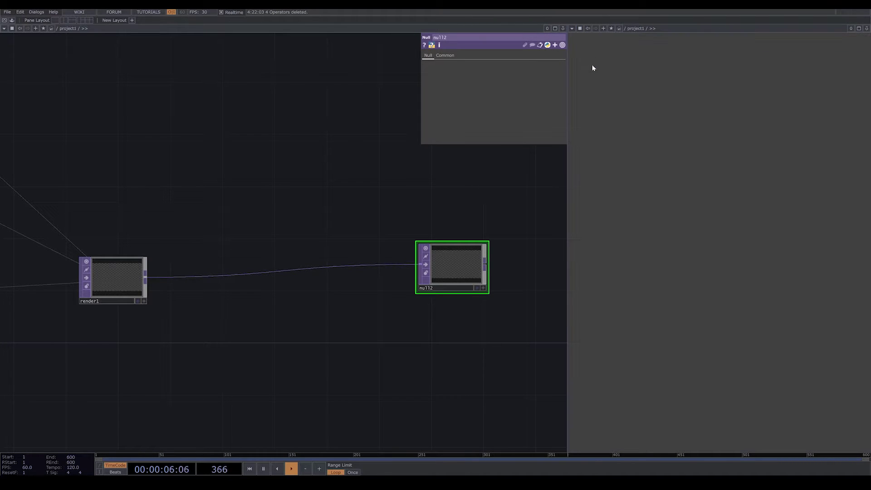
pyautogui.click(477, 289)
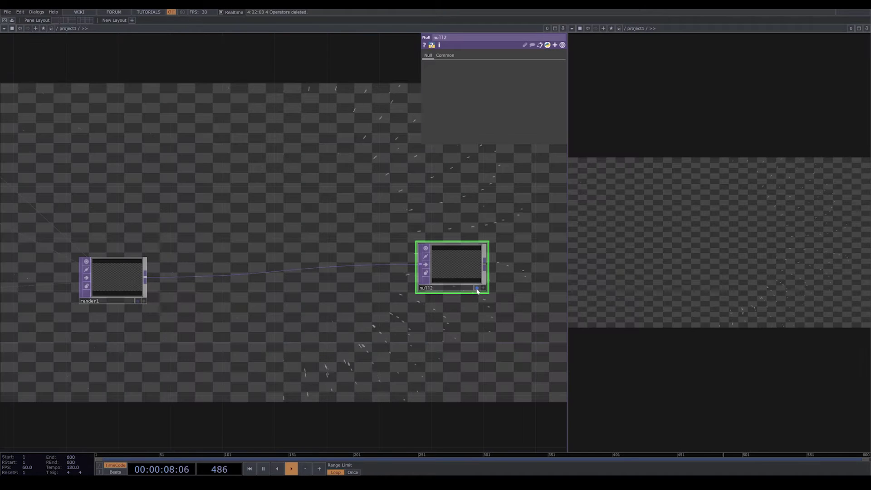
# Turn off the display of Backdrop TOPs behind the network
pyautogui.rightClick(448, 340)
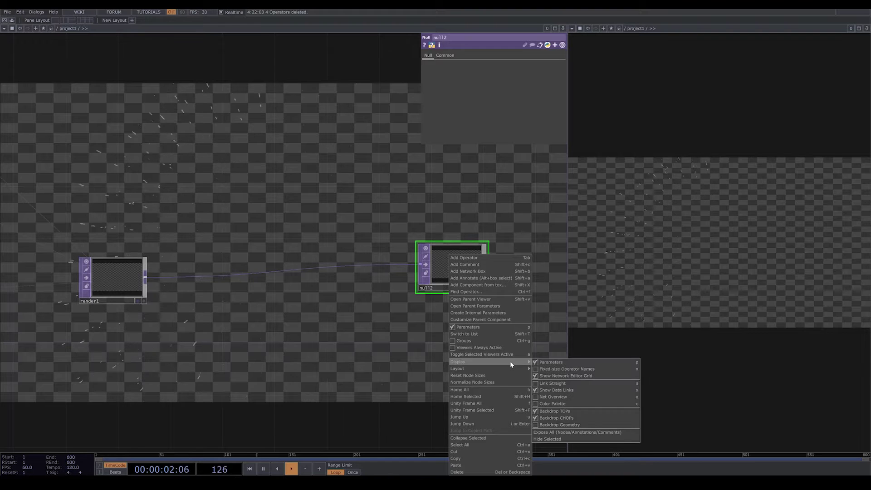
pyautogui.moveTo(524, 360)
pyautogui.click(536, 412)
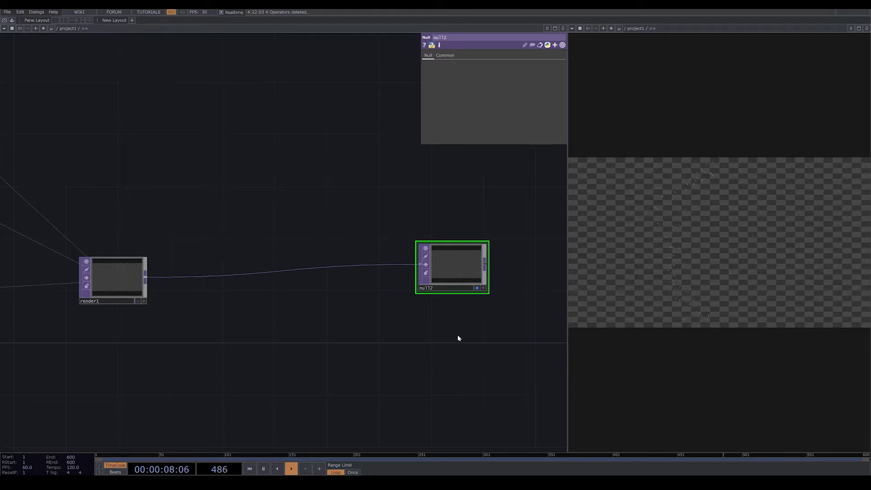
# Insert an RGB Key TOP between render1 and null2, shifting null2 further along to make room
pyautogui.moveTo(461, 276); pyautogui.dragTo(487, 276)
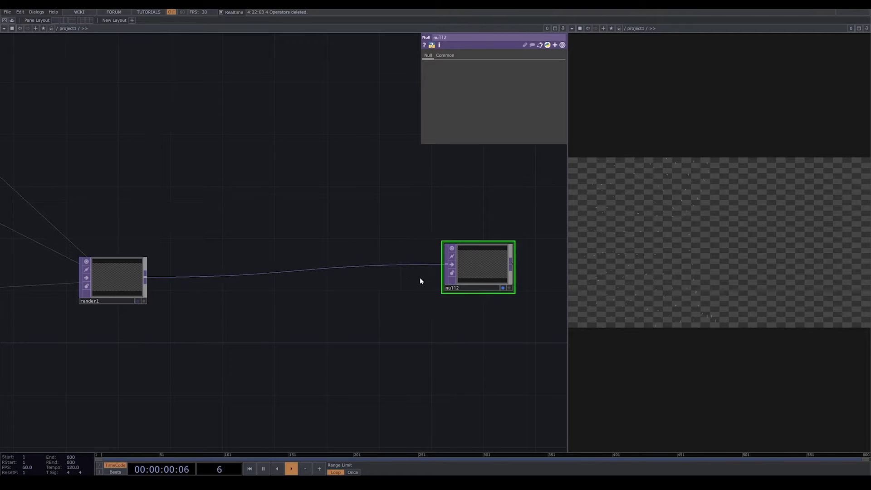
pyautogui.rightClick(394, 268)
pyautogui.click(402, 262)
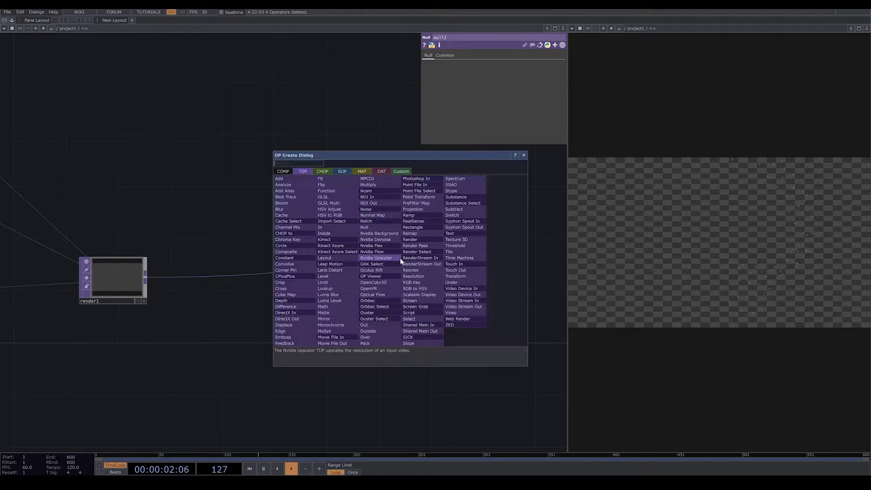
pyautogui.click(422, 282)
pyautogui.click(383, 278)
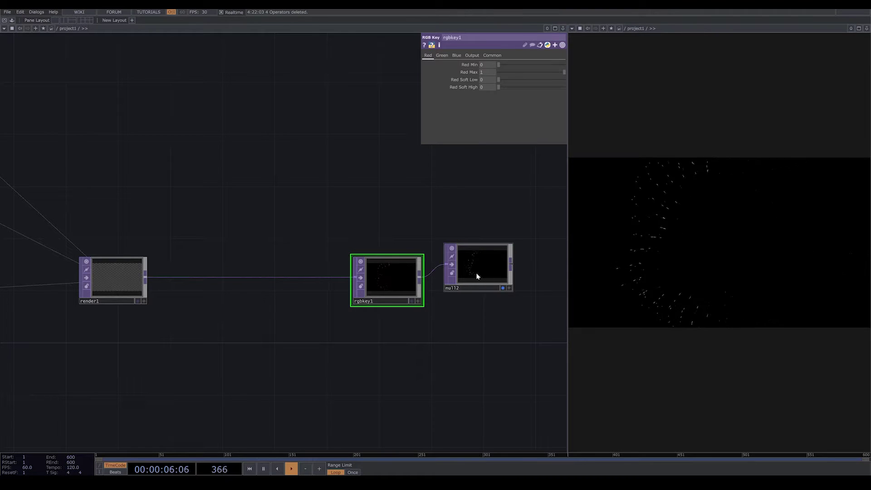
pyautogui.moveTo(478, 276); pyautogui.dragTo(517, 276)
# Add a Line MAT just below the geo1 node
pyautogui.scroll(-3, 467, 313)
pyautogui.moveTo(321, 347); pyautogui.dragTo(426, 347)
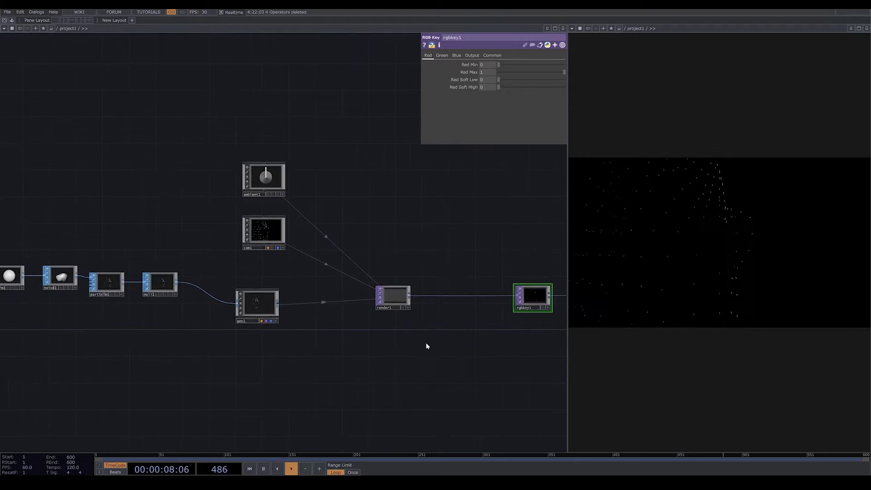
pyautogui.moveTo(355, 364); pyautogui.dragTo(516, 360)
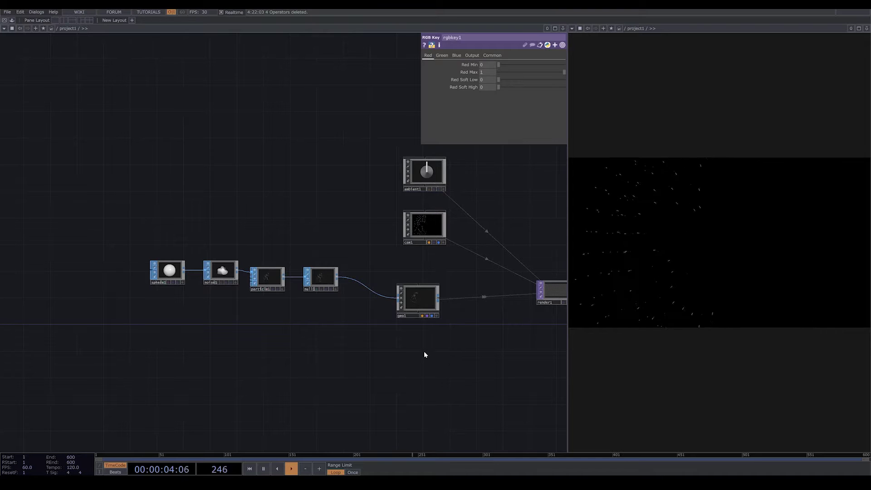
pyautogui.press('Tab')
pyautogui.click(386, 265)
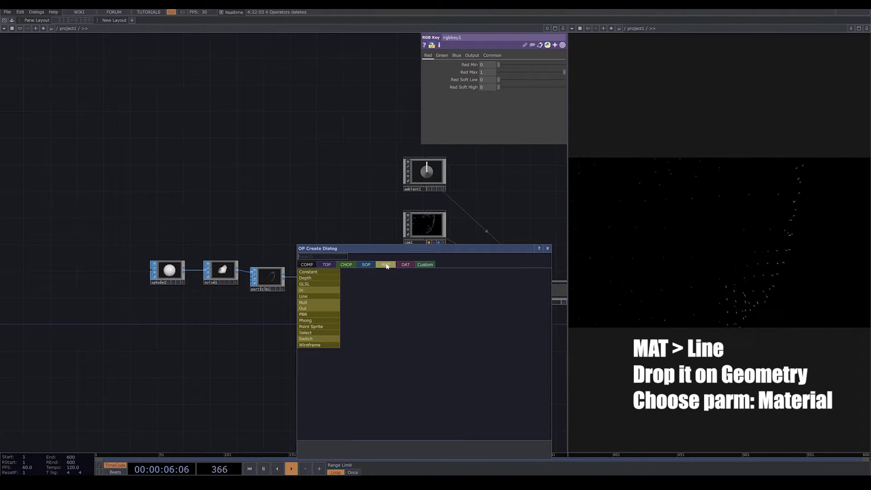
pyautogui.click(322, 296)
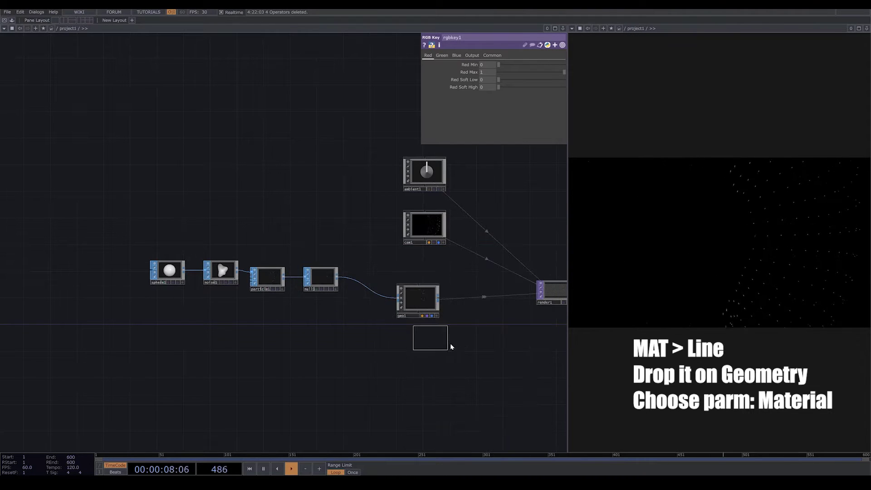
pyautogui.click(462, 343)
# Assign the line1 material to geo1 as its Material parameter
pyautogui.moveTo(468, 342); pyautogui.dragTo(427, 303)
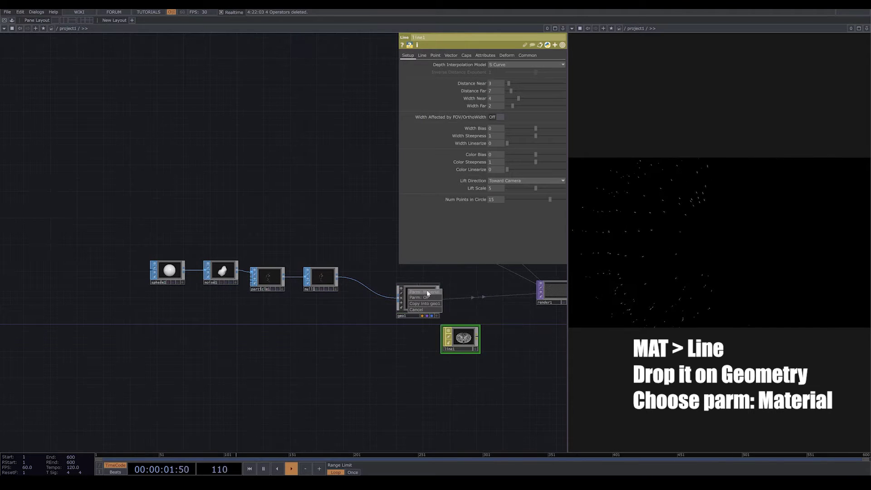
pyautogui.click(427, 292)
pyautogui.moveTo(353, 384); pyautogui.dragTo(249, 384)
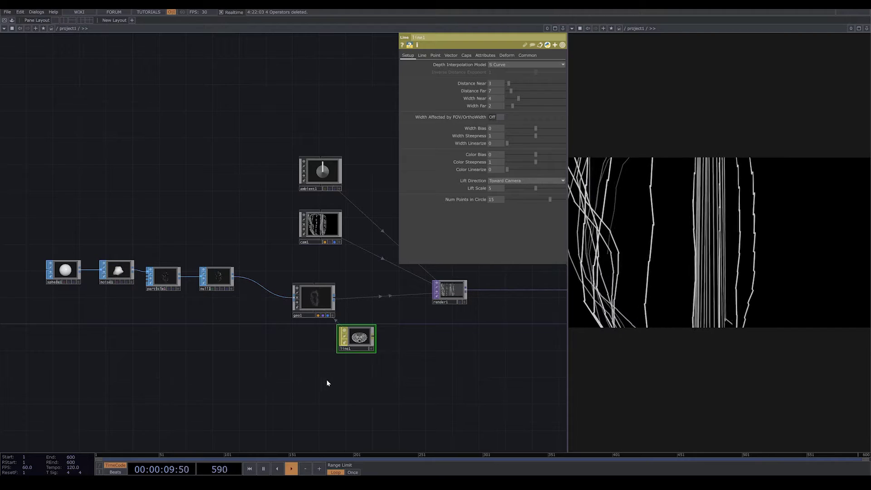
# Lower the mesh detail of sphere1 to 6 rows and 5 columns
pyautogui.moveTo(56, 272); pyautogui.dragTo(115, 278)
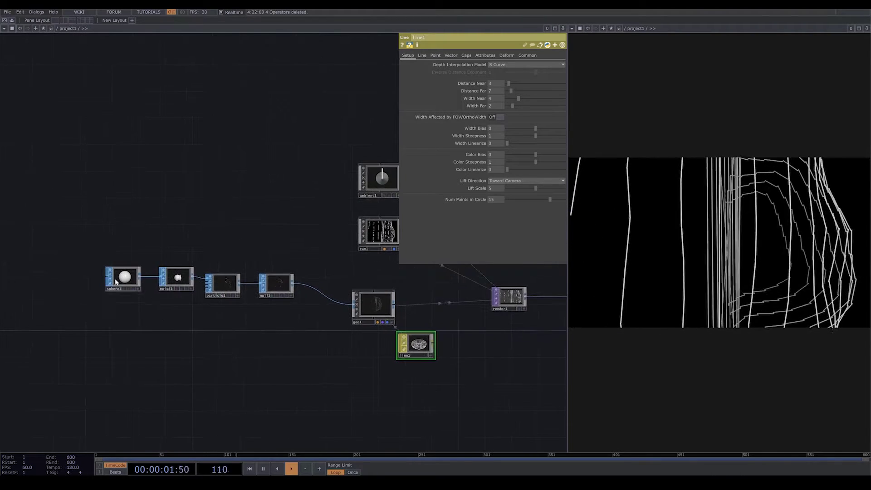
pyautogui.click(116, 278)
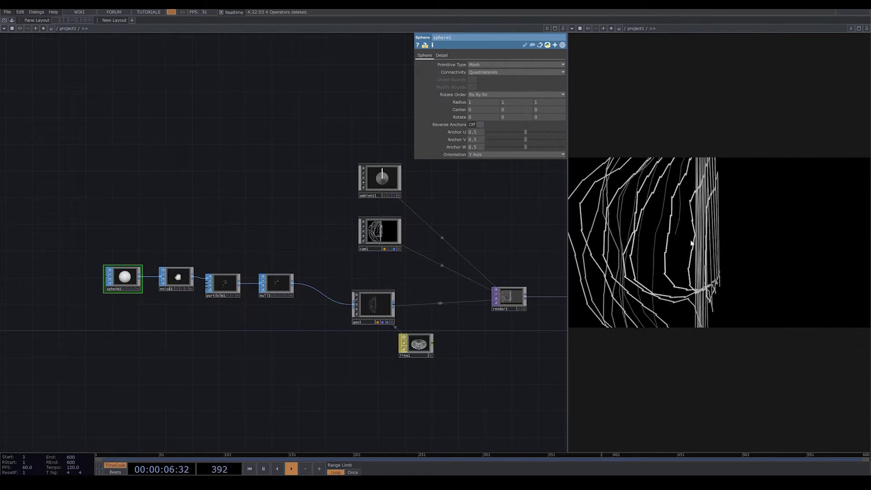
pyautogui.click(443, 55)
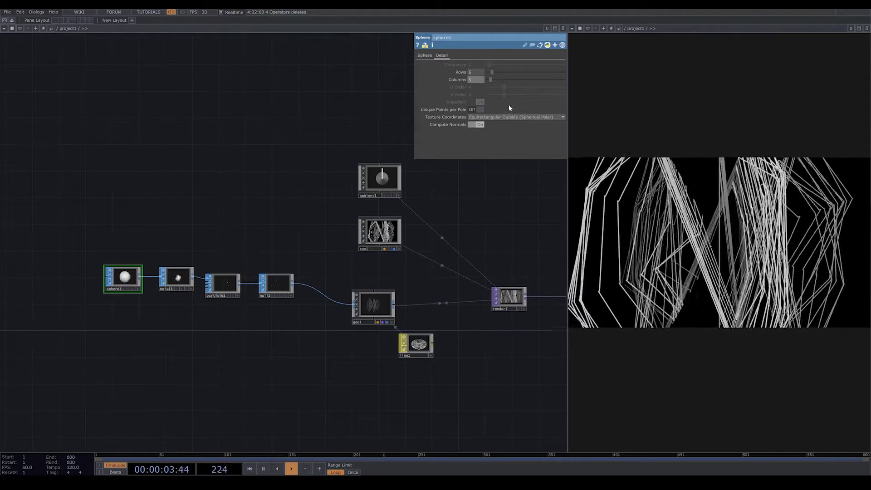
# Try the Polygon primitive type on sphere1 and check how it changes noise1 and the rendered lines
pyautogui.scroll(3, 243, 320)
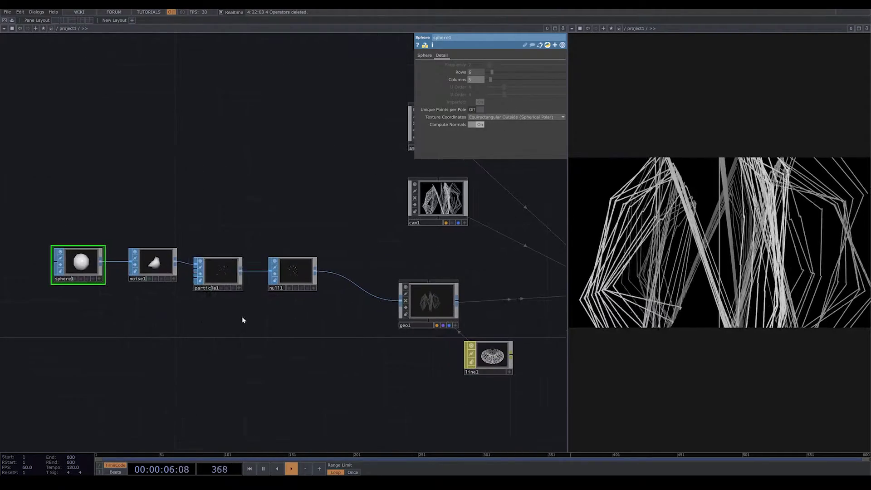
pyautogui.click(424, 55)
pyautogui.click(483, 65)
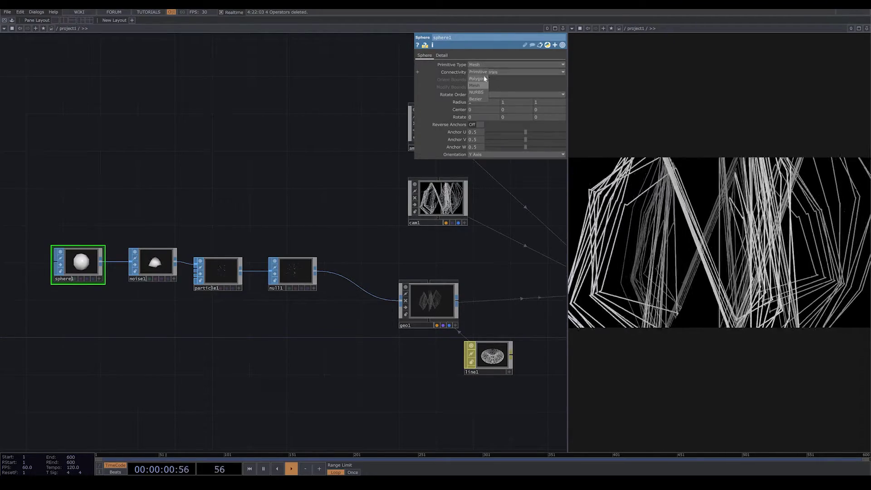
pyautogui.click(484, 79)
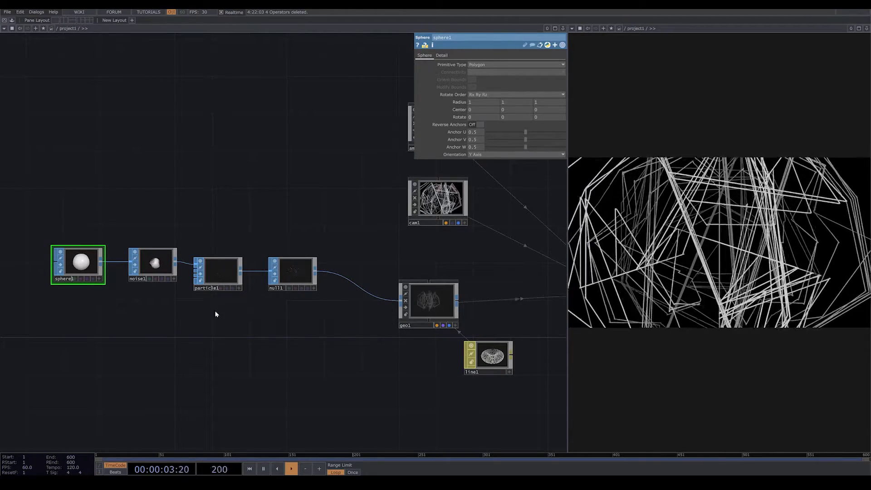
pyautogui.scroll(5, 191, 320)
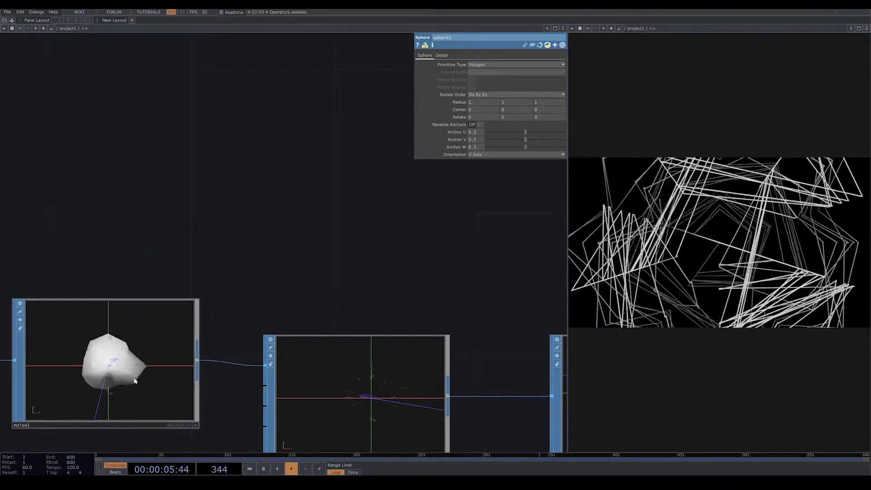
pyautogui.scroll(-4, 303, 231)
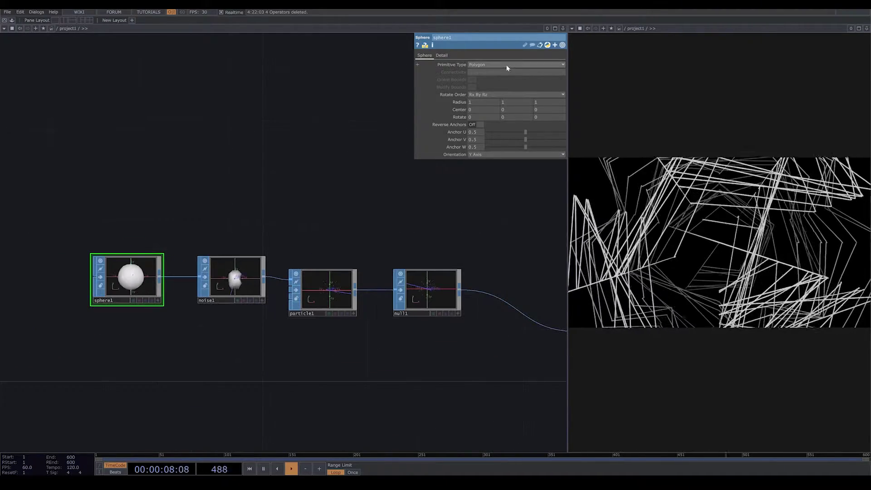
# Try the Mesh primitive type with Triangles connectivity on sphere1 and check the resulting noise shape
pyautogui.click(475, 85)
pyautogui.click(484, 72)
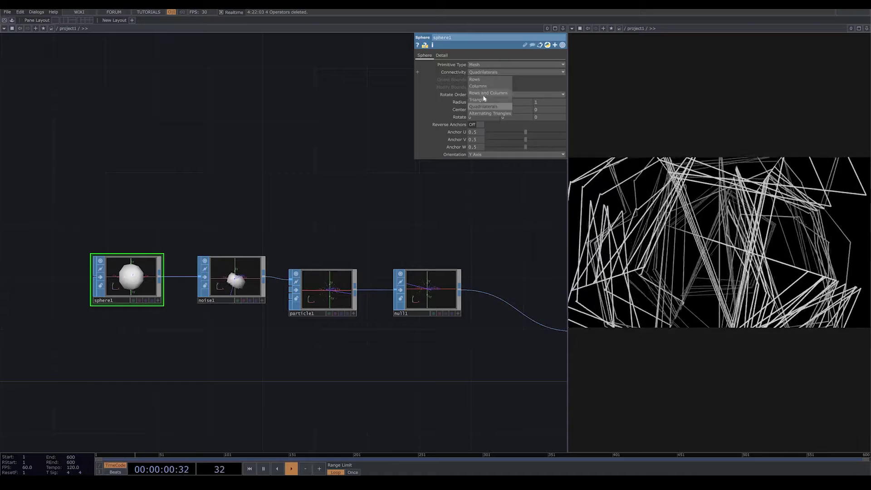
pyautogui.click(481, 100)
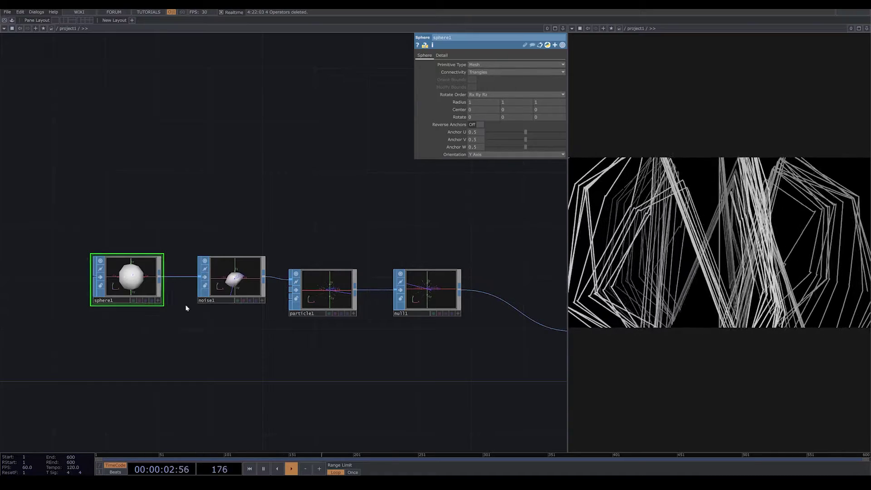
pyautogui.scroll(8, 222, 295)
pyautogui.scroll(-4, 224, 297)
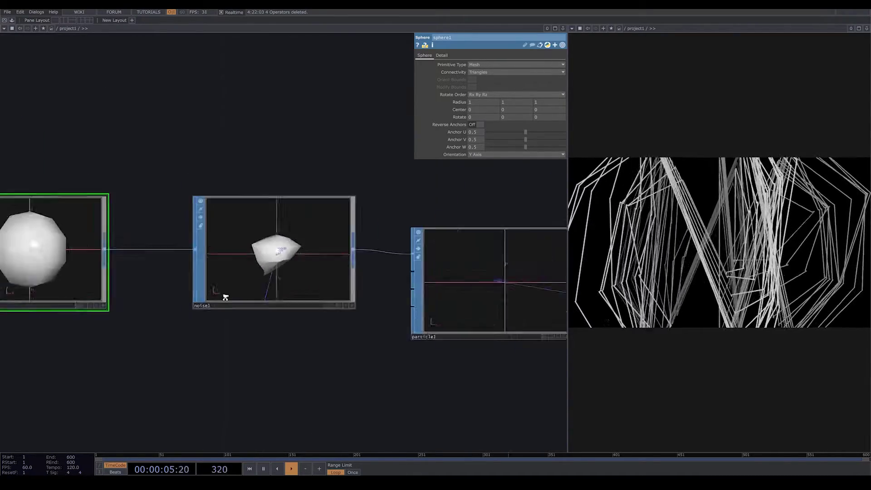
pyautogui.scroll(-5, 272, 341)
# Reset the particle1 simulation and set its Birth value to 10
pyautogui.click(252, 297)
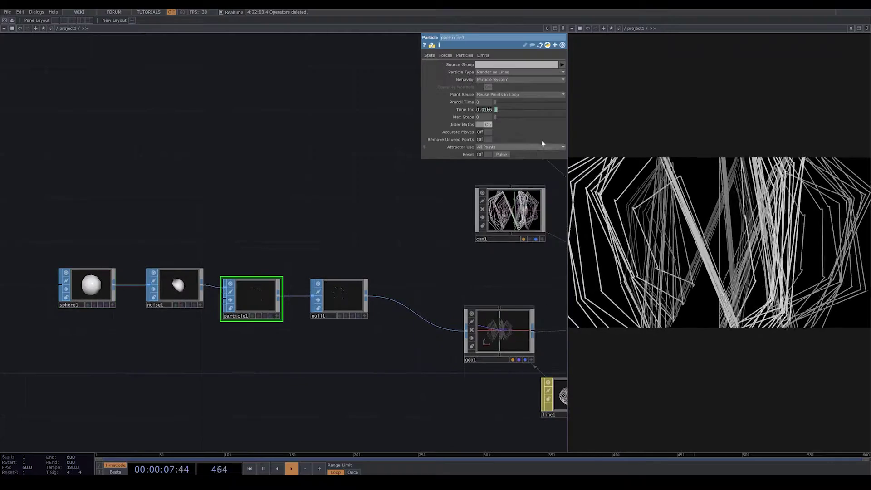
pyautogui.click(502, 155)
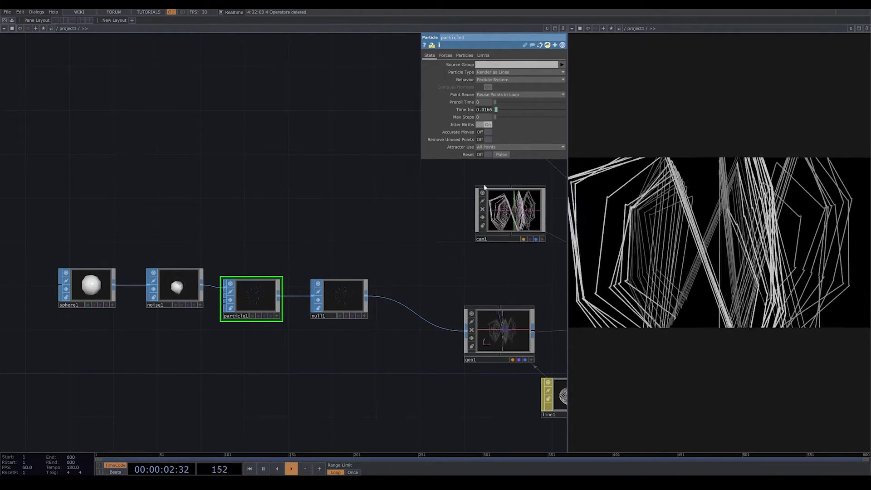
pyautogui.moveTo(308, 238); pyautogui.dragTo(268, 266)
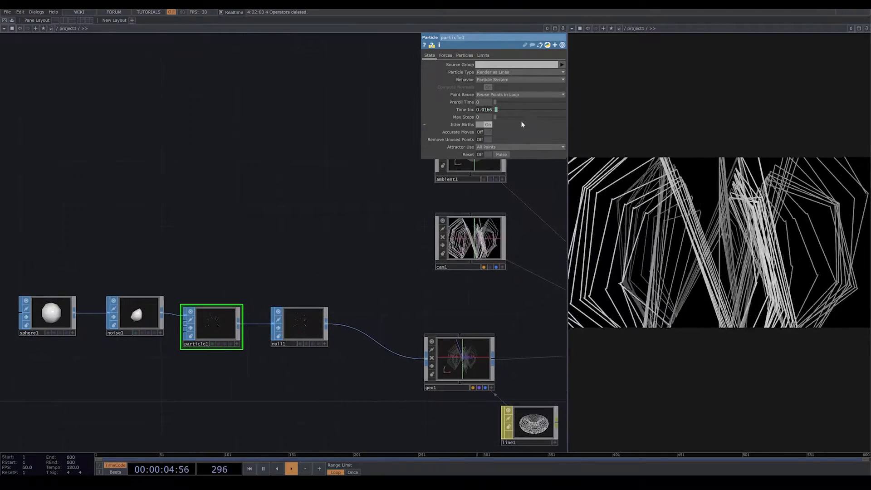
pyautogui.click(464, 56)
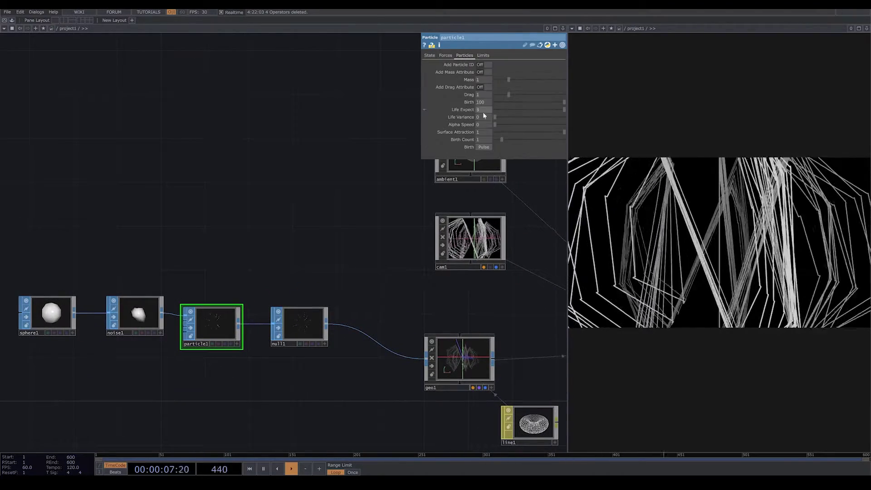
pyautogui.moveTo(486, 100); pyautogui.dragTo(462, 109)
pyautogui.write('10')
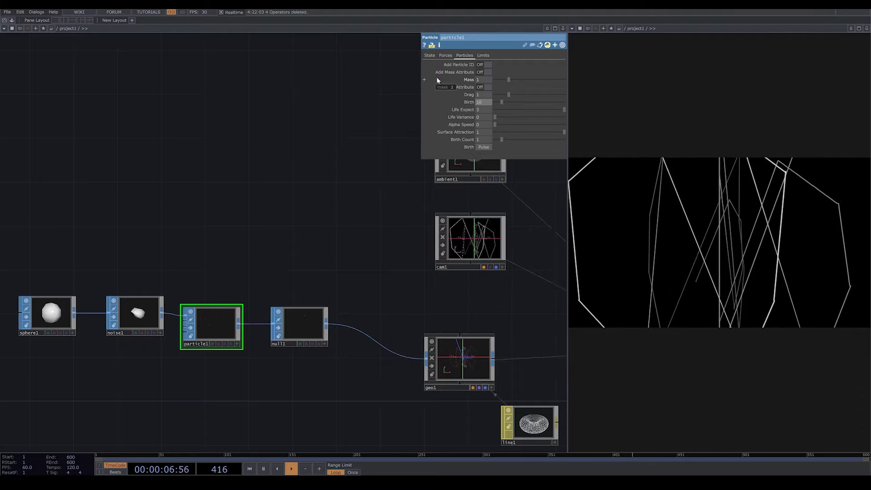
# Set the Primitive Type of sphere1 to Polygon
pyautogui.moveTo(174, 384); pyautogui.dragTo(276, 370)
pyautogui.scroll(3, 198, 302)
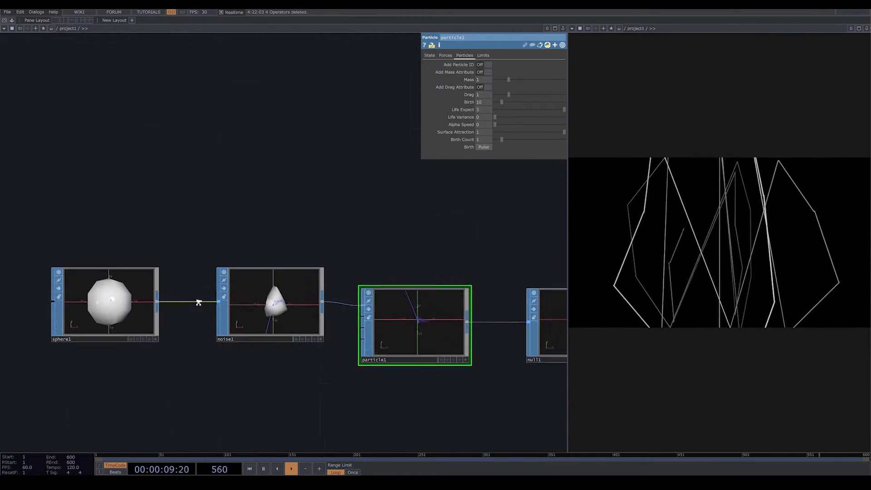
pyautogui.scroll(1, 199, 302)
pyautogui.click(129, 310)
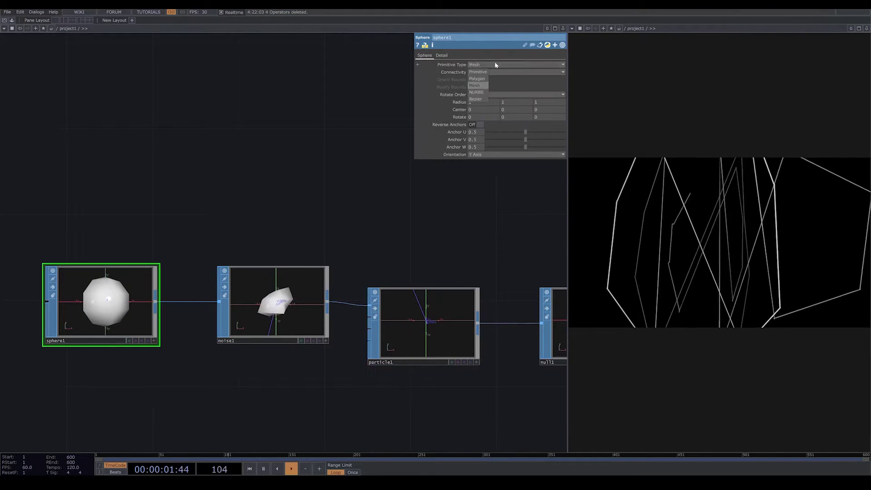
pyautogui.click(477, 78)
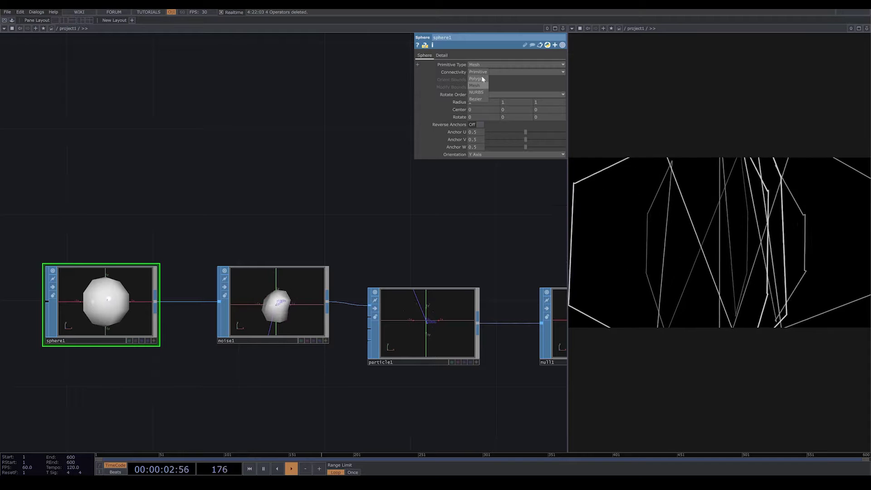
# Try a Frequency of 1 on sphere1 and set it back to 2
pyautogui.click(441, 56)
pyautogui.moveTo(489, 66); pyautogui.dragTo(484, 66)
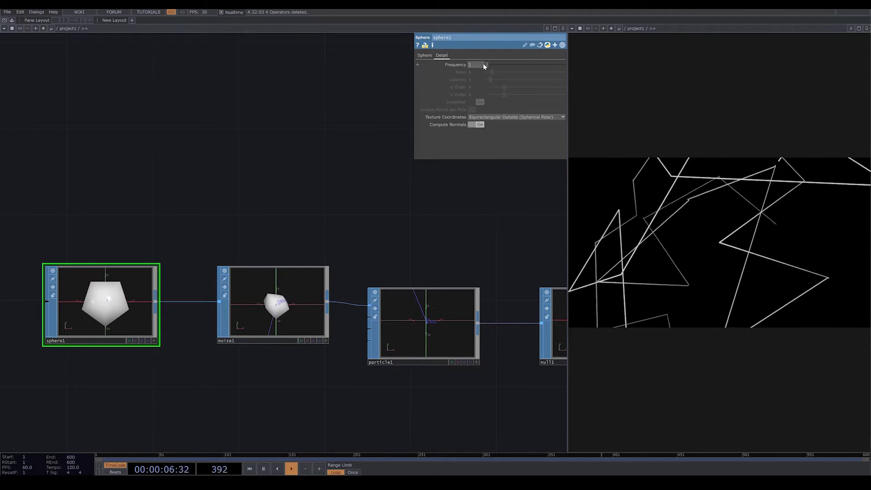
pyautogui.click(491, 67)
pyautogui.scroll(-8, 317, 218)
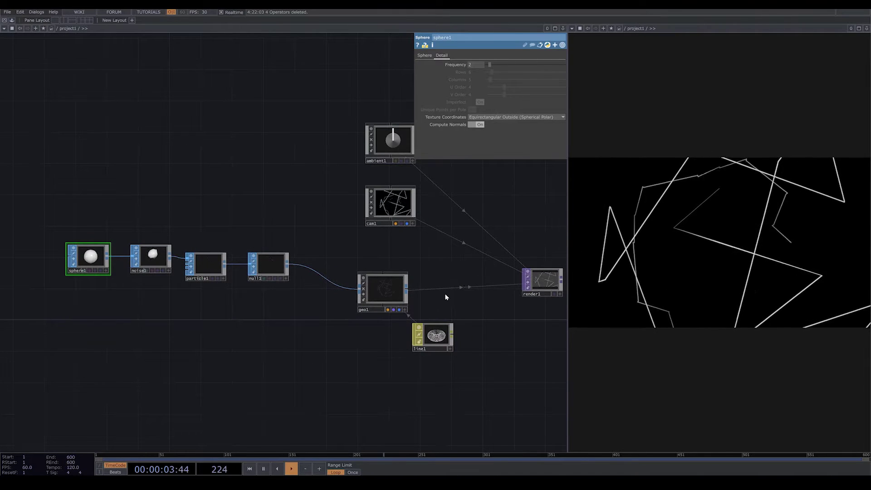
# Set the Translate Z value of cam1 to 10
pyautogui.moveTo(446, 298); pyautogui.dragTo(348, 290)
pyautogui.click(305, 245)
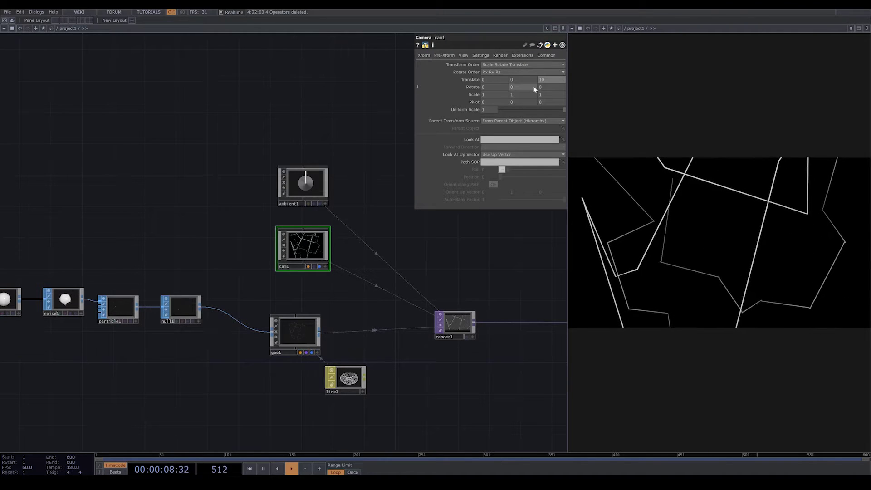
pyautogui.write('10')
pyautogui.press('Return')
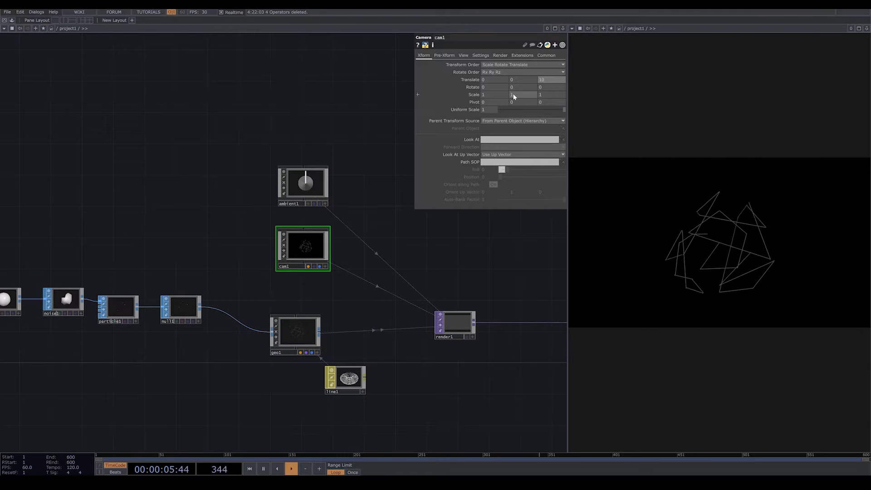
# Try enabling Draw Points on the line1 material with a Point Size Multiplier of 5
pyautogui.moveTo(181, 378); pyautogui.dragTo(342, 345)
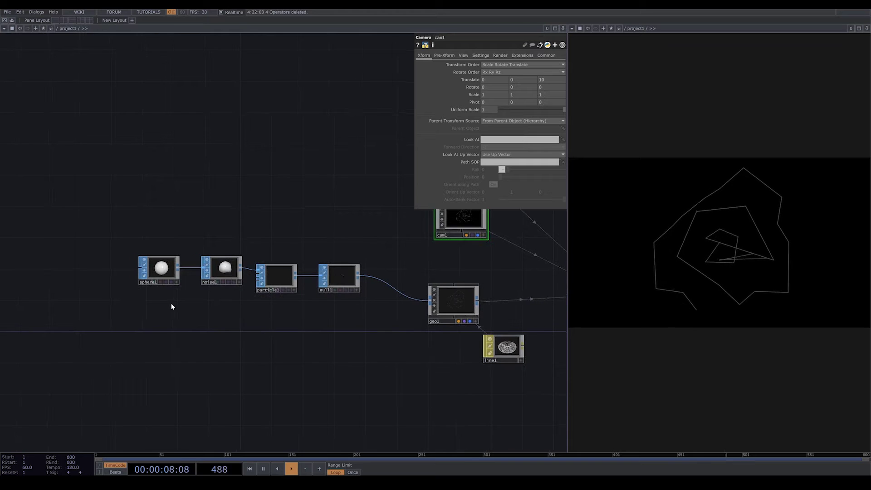
pyautogui.moveTo(171, 303); pyautogui.dragTo(223, 307)
pyautogui.moveTo(430, 365); pyautogui.dragTo(309, 365)
pyautogui.click(438, 351)
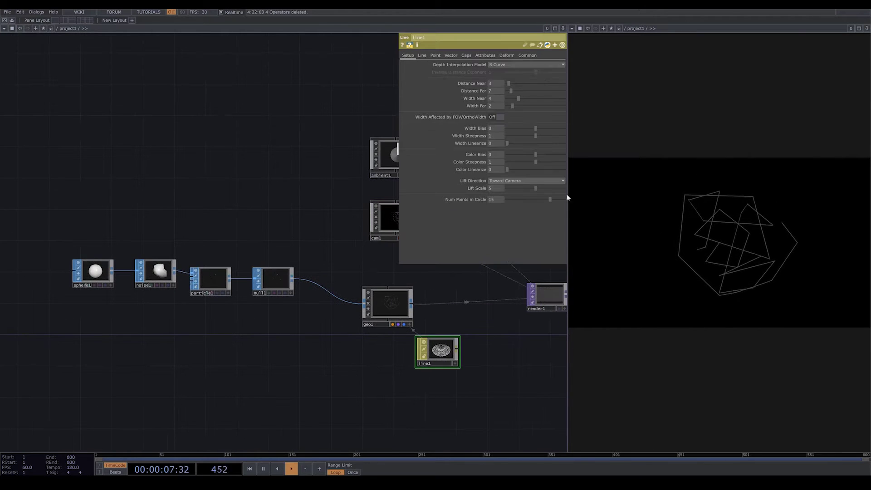
pyautogui.click(436, 56)
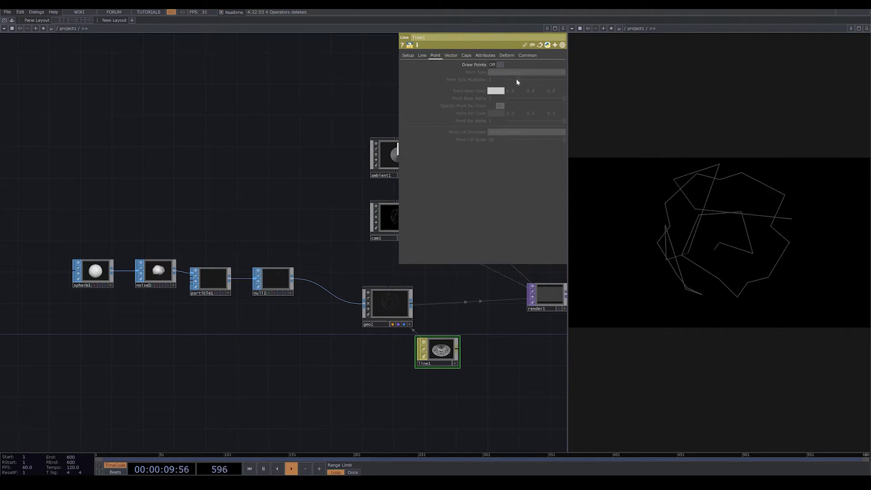
pyautogui.click(499, 65)
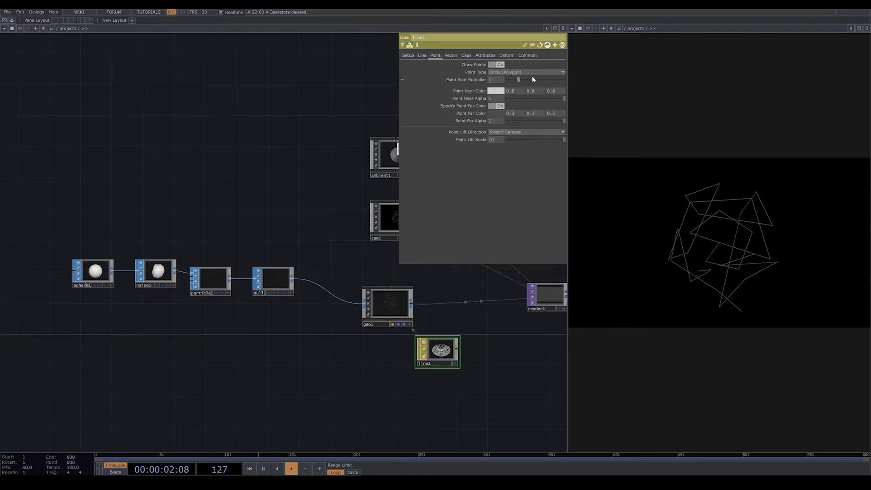
pyautogui.moveTo(549, 84); pyautogui.dragTo(566, 85)
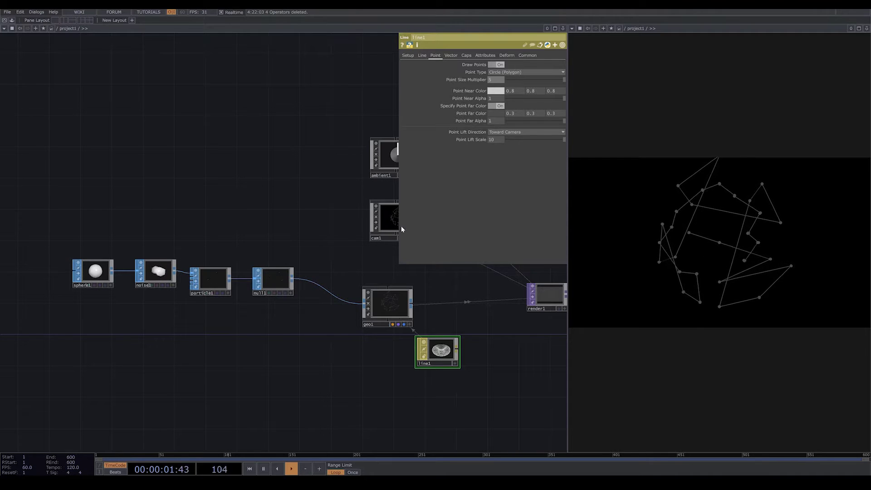
# Set the Birth value of particle1 to 20
pyautogui.click(210, 279)
pyautogui.click(489, 104)
pyautogui.write('20')
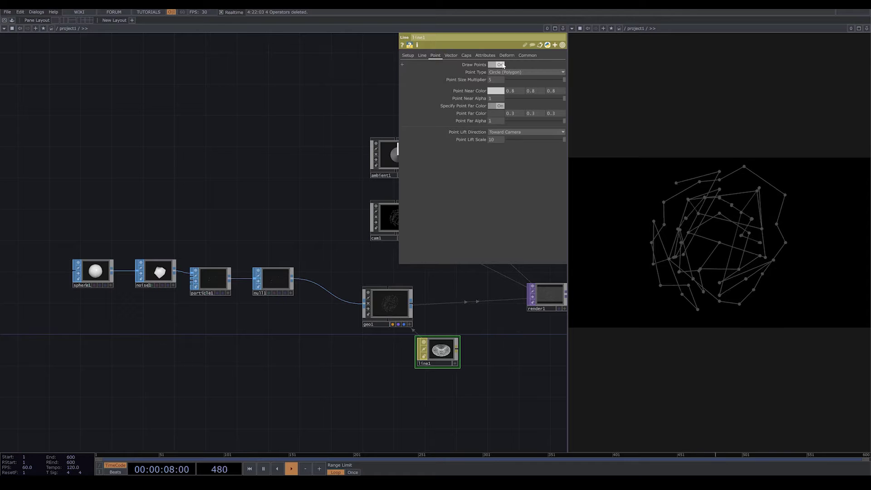
# Turn off Draw Points on line1 and limit the parameter display to non-default parameters
pyautogui.click(502, 65)
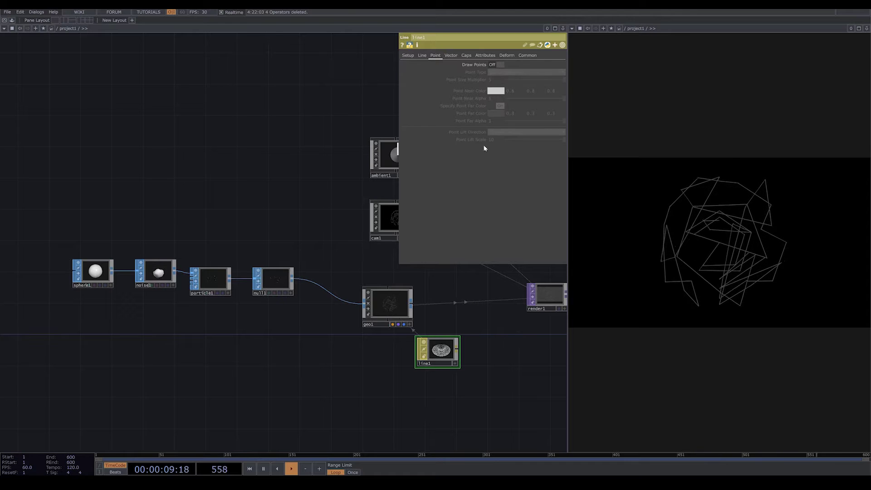
pyautogui.click(562, 45)
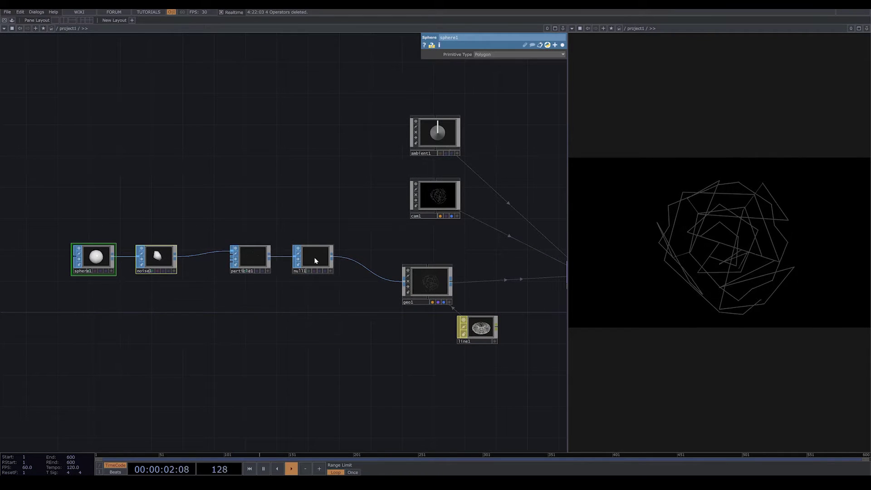
# Add a second Sphere SOP in the empty space above the existing particle chain
pyautogui.moveTo(252, 227); pyautogui.dragTo(281, 277)
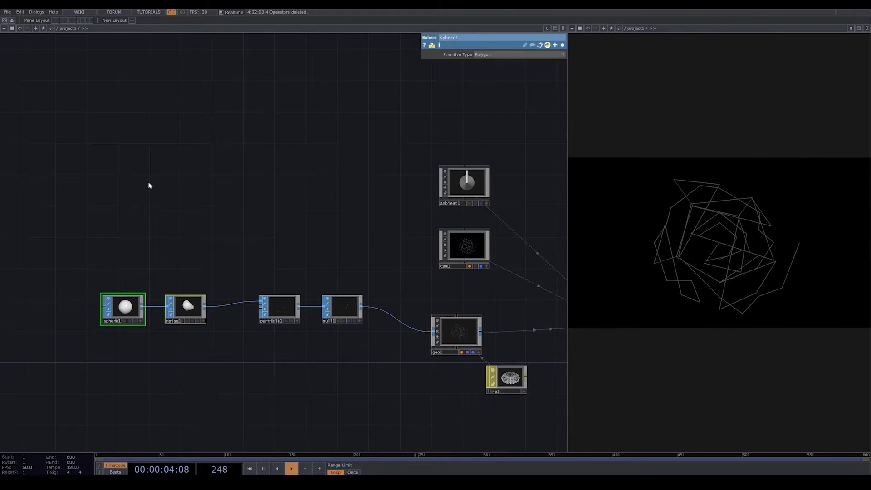
pyautogui.press('Tab')
pyautogui.click(90, 95)
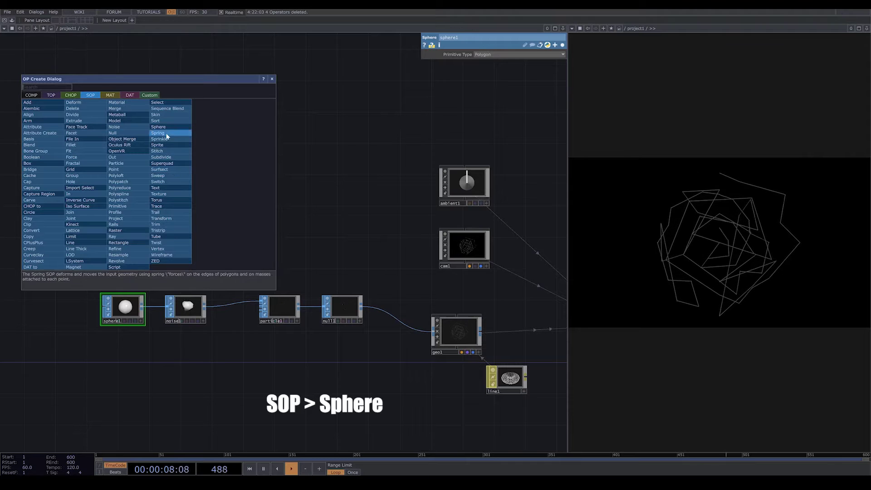
pyautogui.click(160, 127)
pyautogui.click(163, 163)
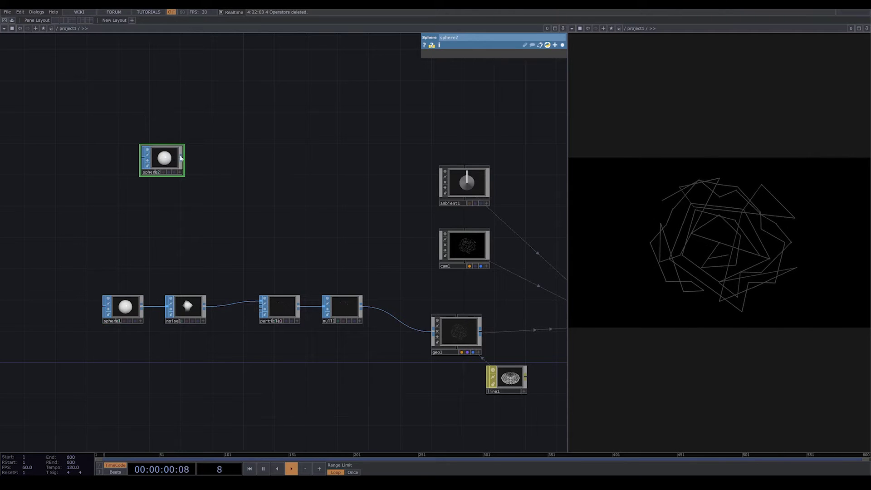
# Add a Transform SOP connected to the output of sphere2
pyautogui.rightClick(182, 160)
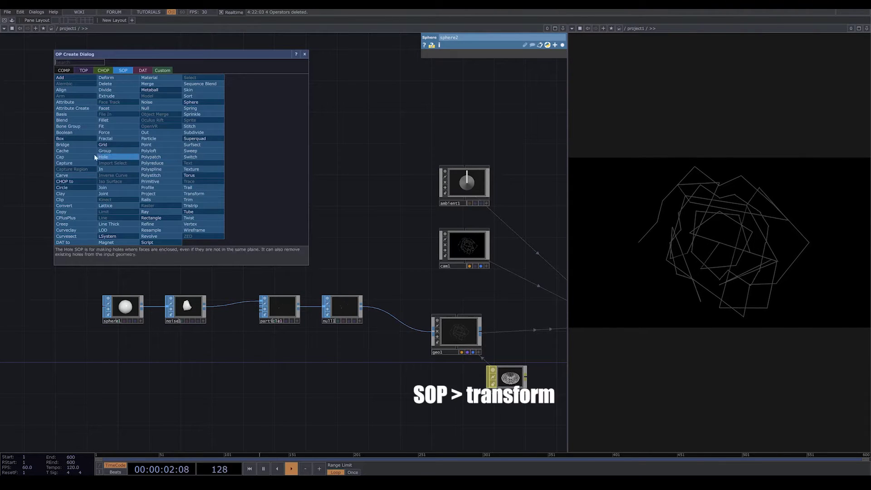
pyautogui.click(200, 196)
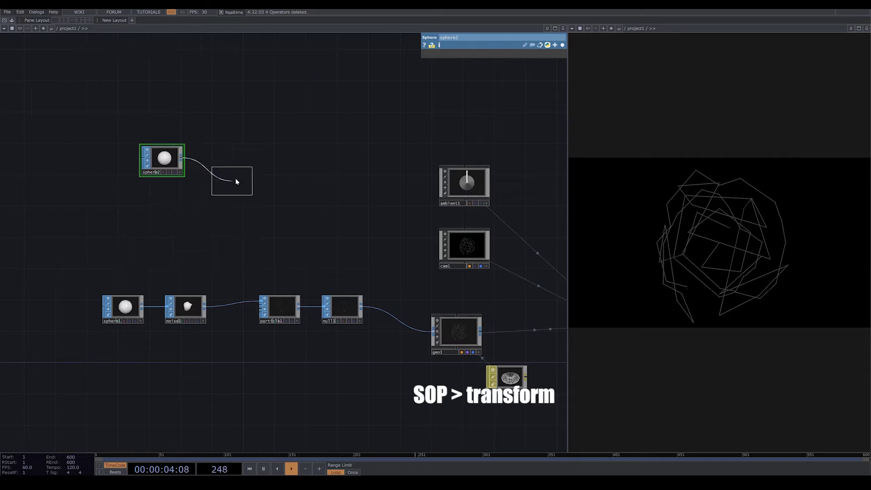
pyautogui.click(256, 178)
pyautogui.moveTo(281, 234); pyautogui.dragTo(233, 236)
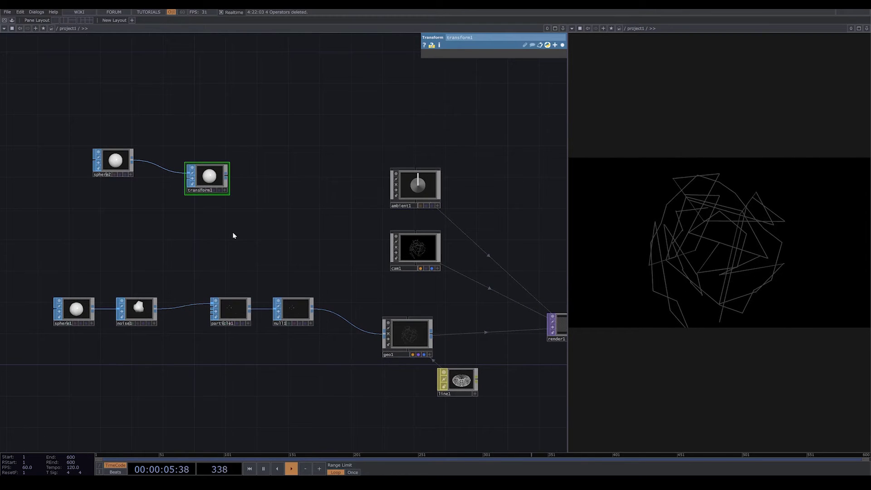
# Add a Geometry COMP connected to the output of transform1 and tidy the placement of the new nodes
pyautogui.rightClick(227, 177)
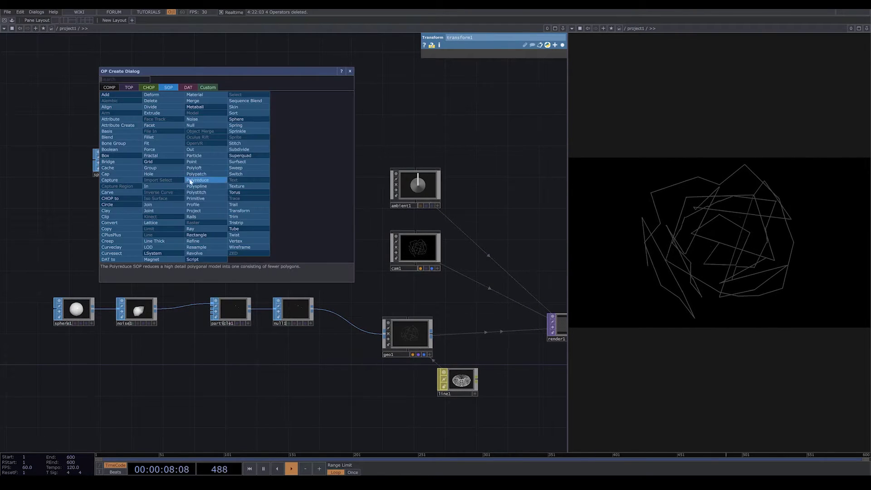
pyautogui.click(109, 88)
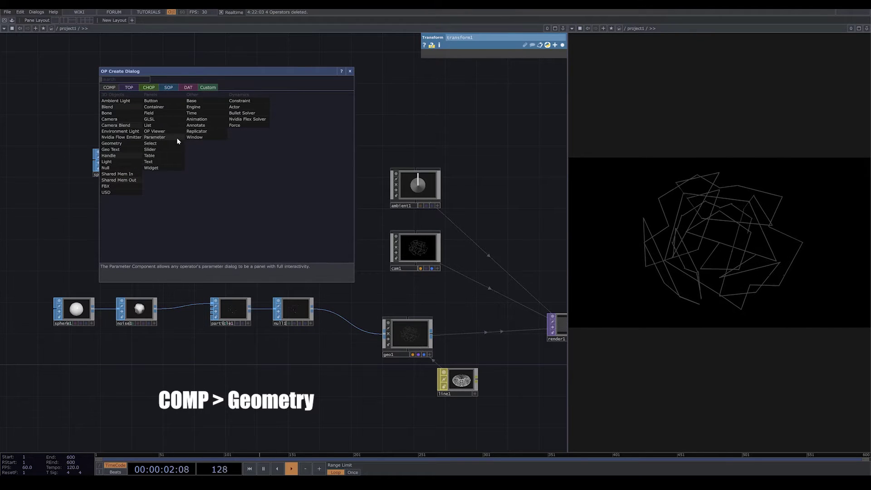
pyautogui.click(128, 147)
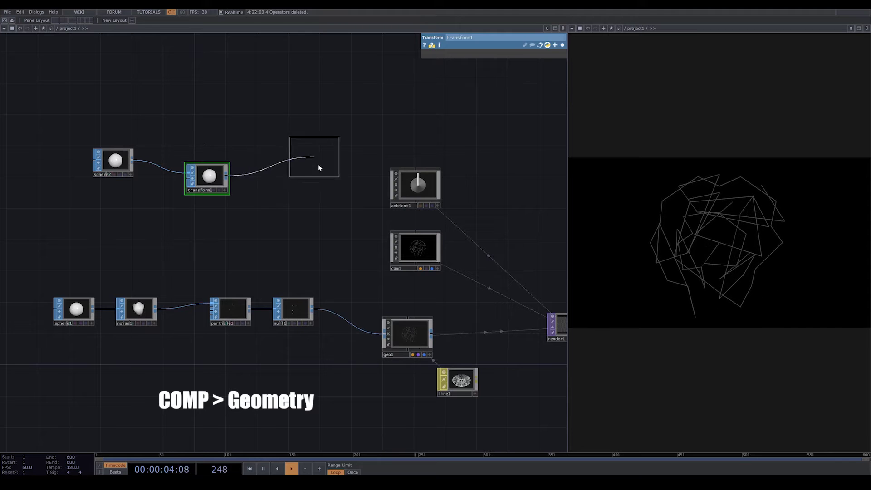
pyautogui.click(342, 197)
pyautogui.moveTo(323, 189); pyautogui.dragTo(283, 165)
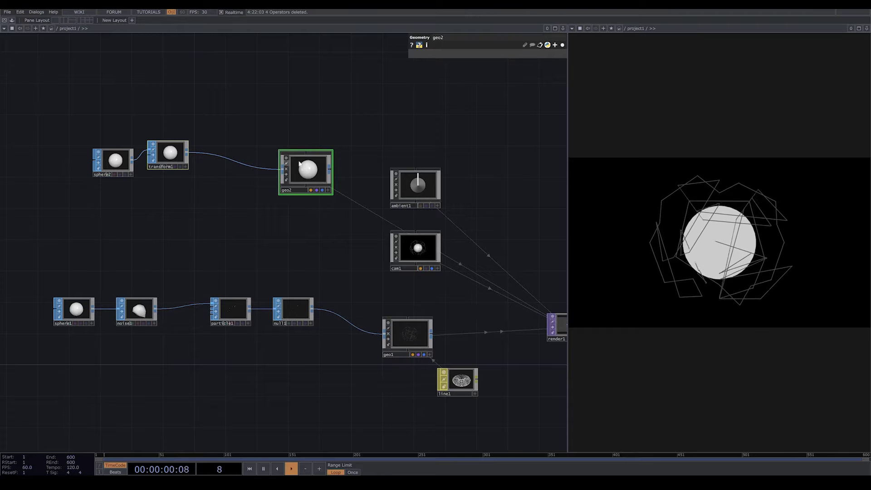
# Show all parameters of geo2 and open its instancing settings
pyautogui.click(562, 46)
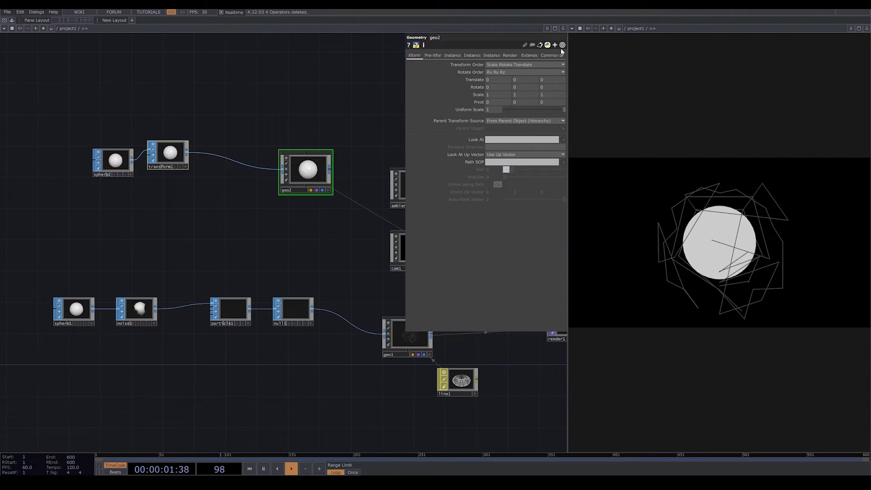
pyautogui.click(459, 56)
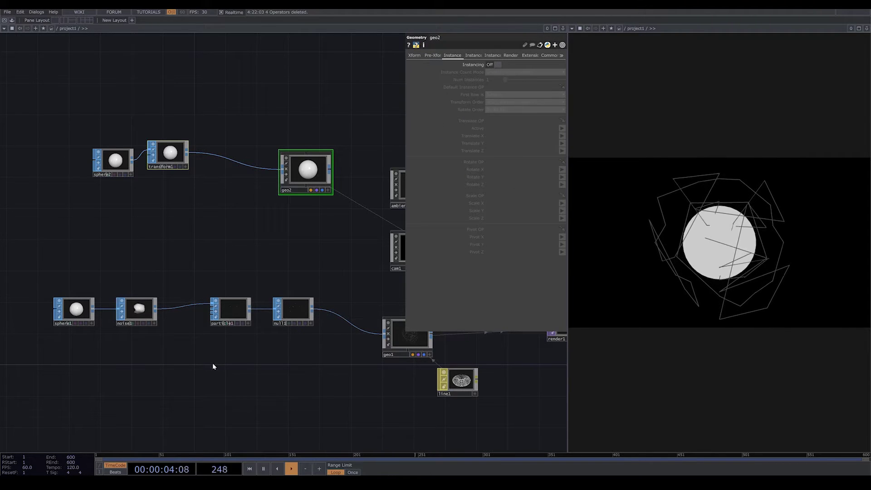
pyautogui.moveTo(238, 347); pyautogui.dragTo(193, 315)
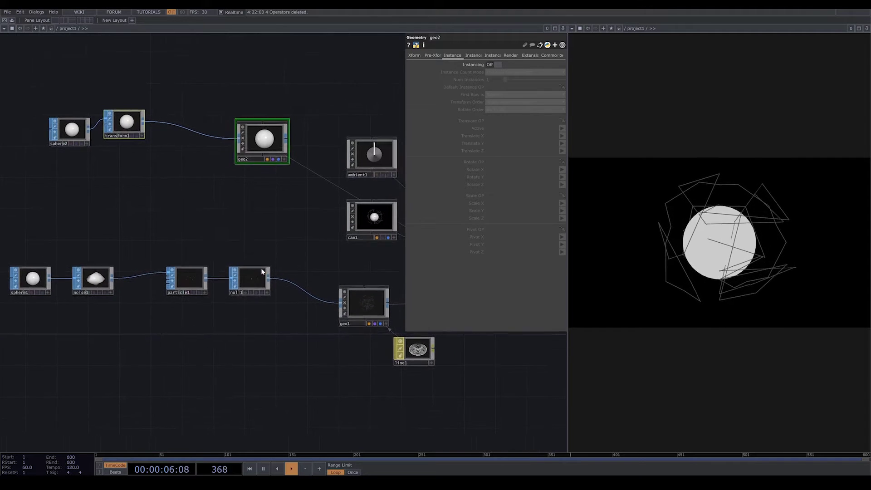
pyautogui.click(260, 276)
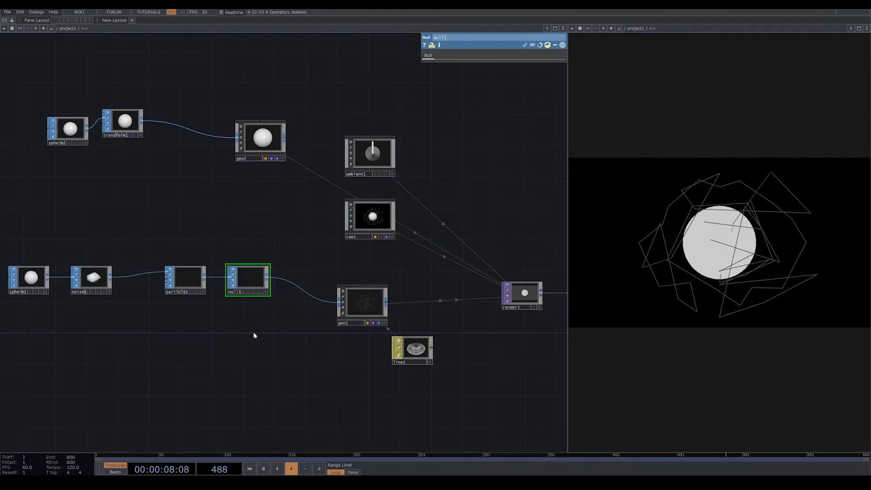
pyautogui.press('Tab')
pyautogui.click(182, 246)
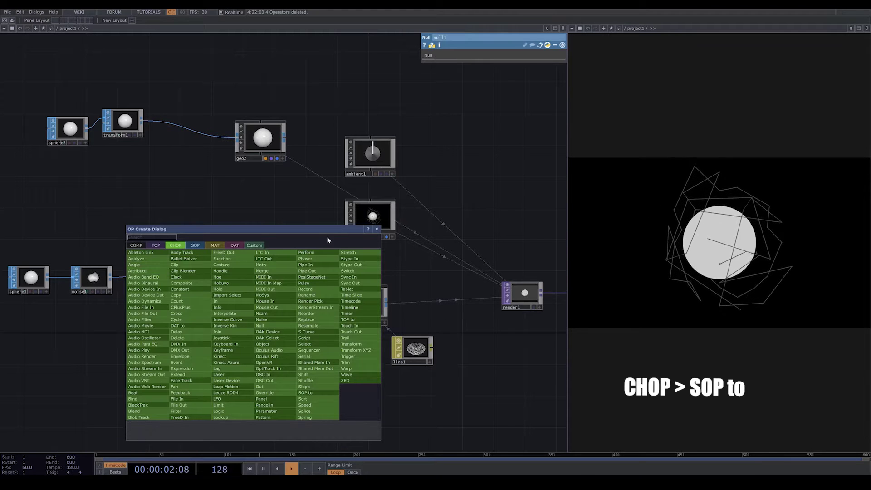
pyautogui.click(317, 221)
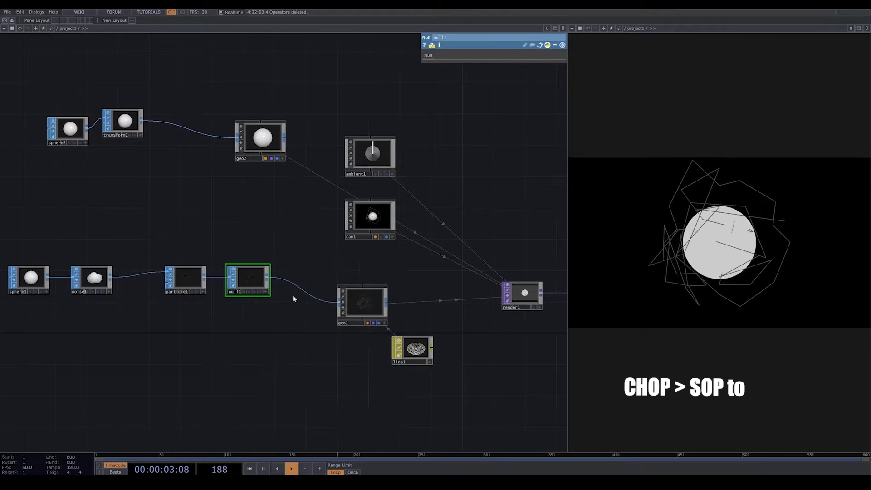
# Add a SOP to CHOP from the output of null1 and place it directly below null1
pyautogui.rightClick(269, 279)
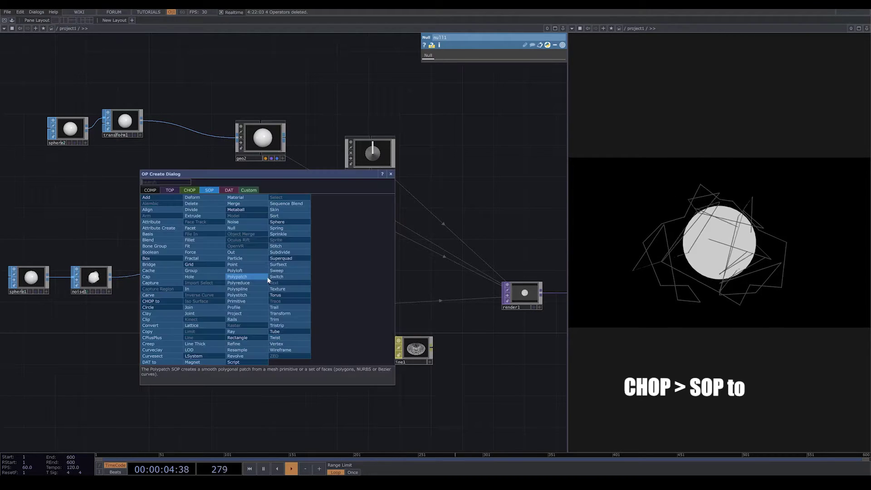
pyautogui.click(188, 190)
pyautogui.click(156, 205)
pyautogui.click(250, 352)
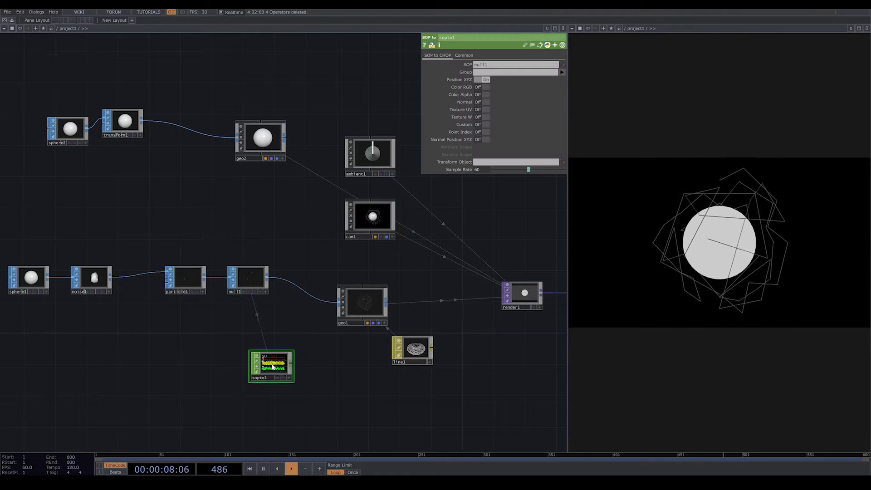
pyautogui.moveTo(277, 368); pyautogui.dragTo(254, 349)
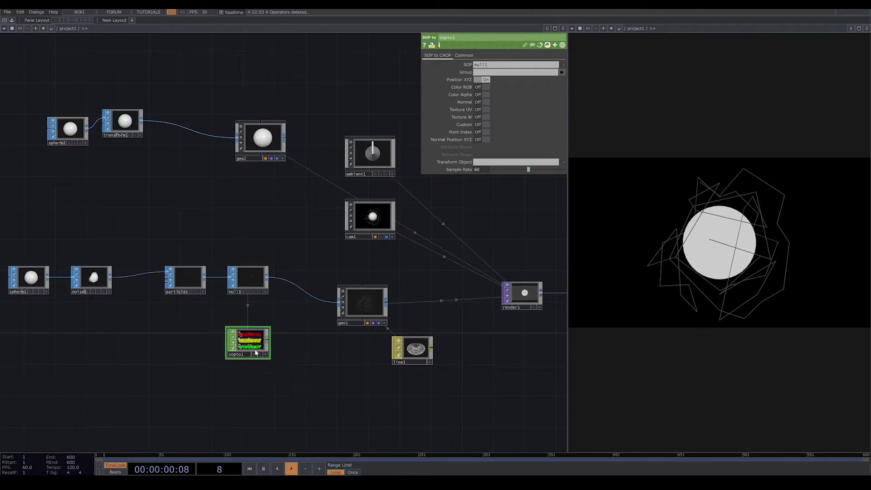
# Turn on Instancing for geo2 and assign sopto1 as its Translate OP
pyautogui.scroll(5, 255, 349)
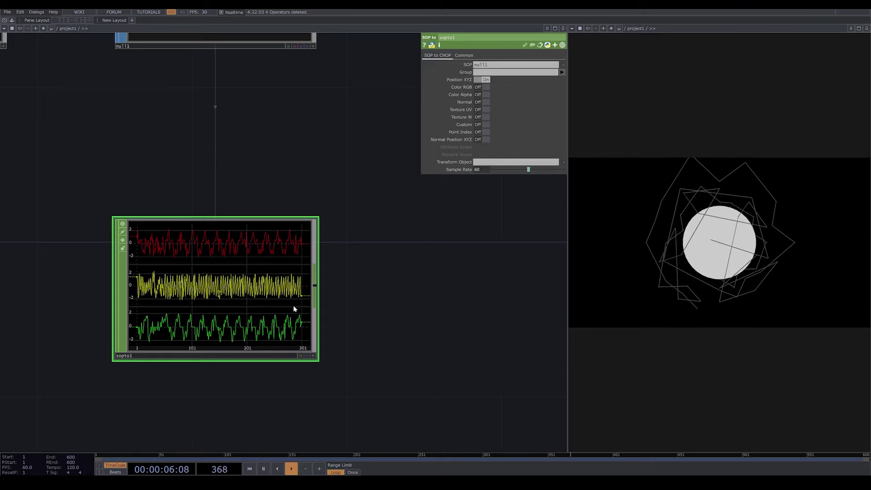
pyautogui.scroll(-4, 293, 306)
pyautogui.scroll(-2, 308, 314)
pyautogui.moveTo(372, 322); pyautogui.dragTo(296, 354)
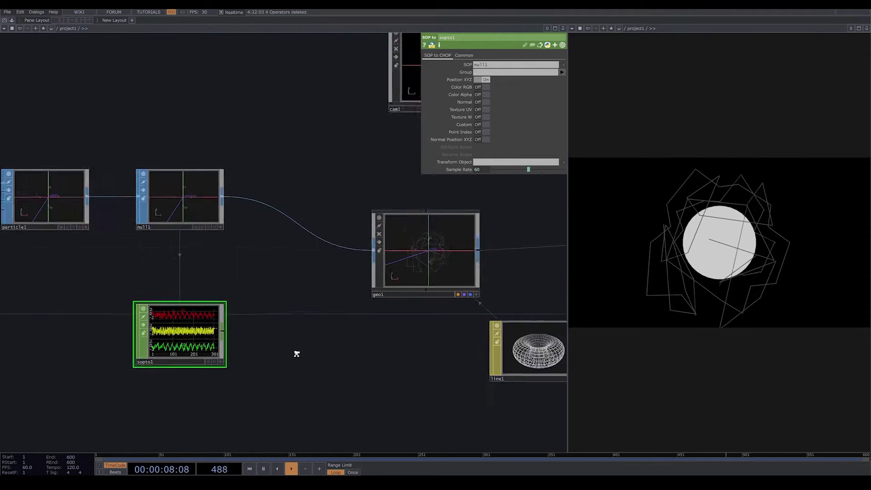
pyautogui.scroll(-4, 296, 354)
pyautogui.click(245, 80)
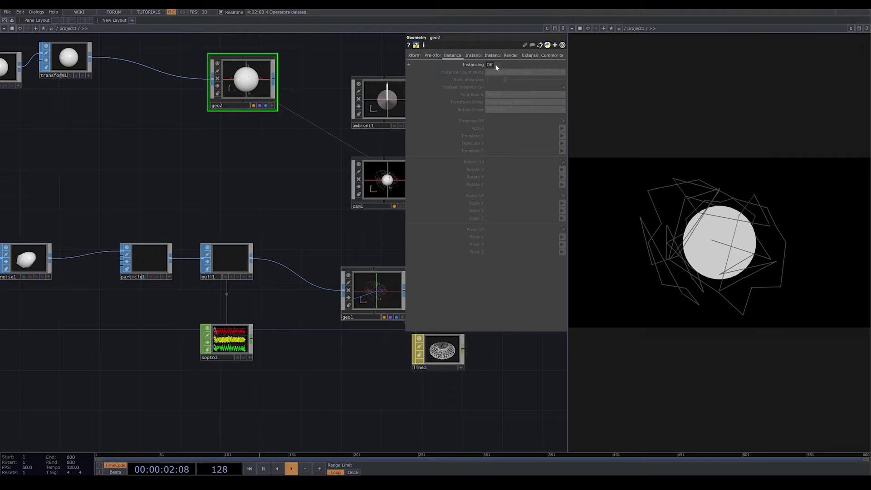
pyautogui.moveTo(233, 192); pyautogui.dragTo(298, 212)
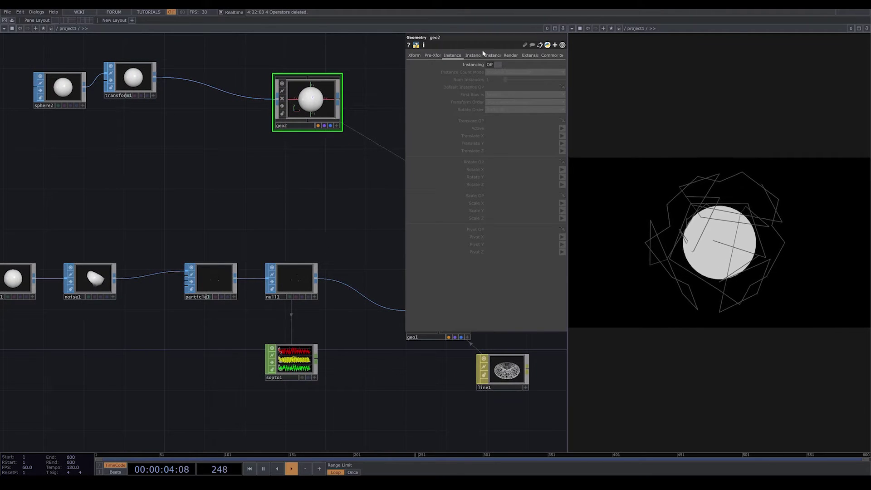
pyautogui.click(497, 64)
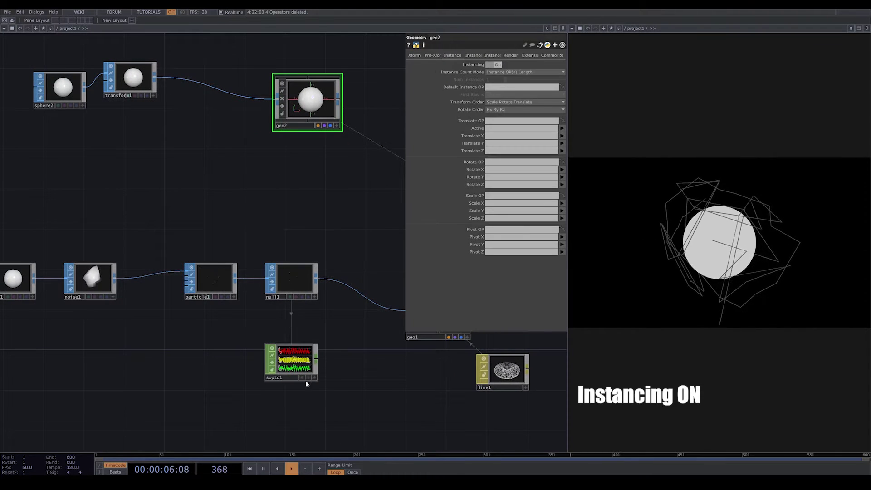
pyautogui.moveTo(306, 381); pyautogui.dragTo(508, 123)
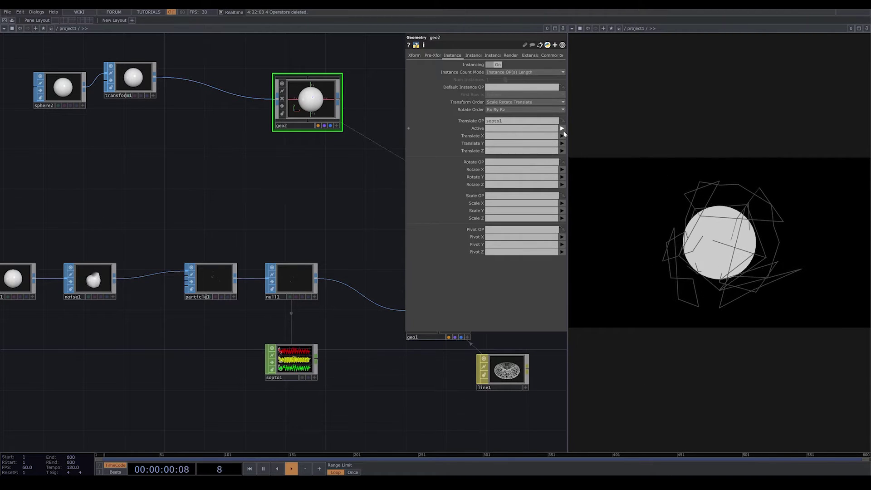
# Map geo2's instance Translate X, Y and Z to the tx, ty and tz channels of sopto1
pyautogui.click(563, 142)
pyautogui.click(562, 143)
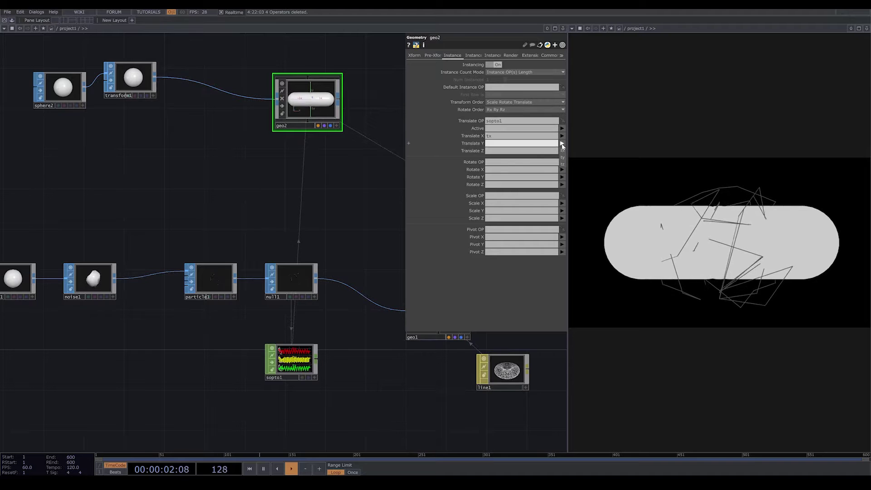
pyautogui.click(564, 159)
pyautogui.click(562, 151)
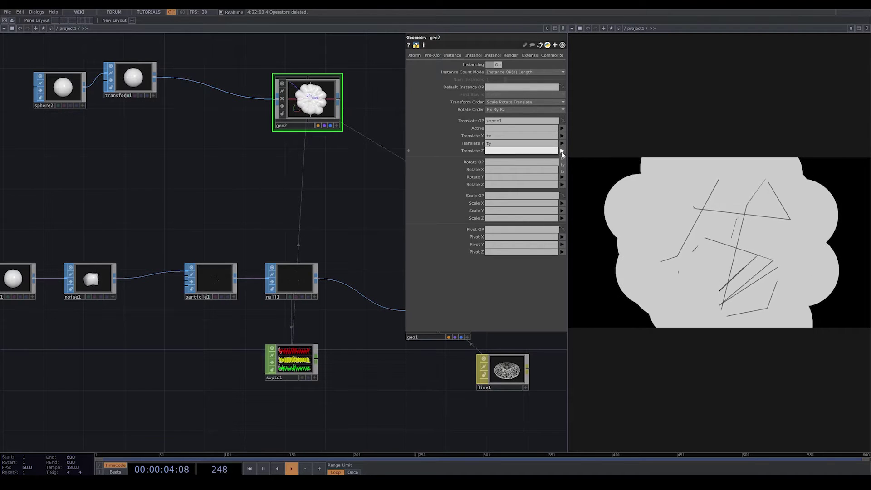
pyautogui.click(563, 172)
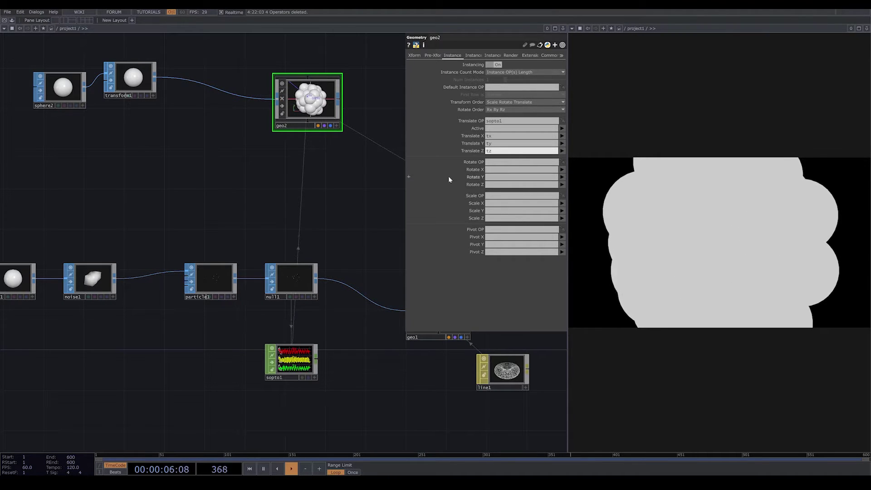
# Set the Uniform Scale of transform1 to 0.2 to shrink the instanced spheres
pyautogui.moveTo(227, 191); pyautogui.dragTo(213, 273)
pyautogui.scroll(3, 295, 192)
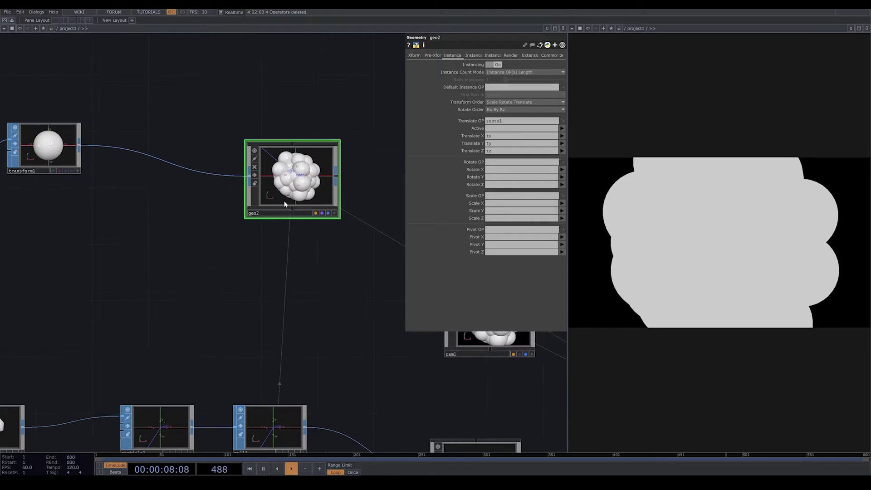
pyautogui.moveTo(165, 246); pyautogui.dragTo(298, 277)
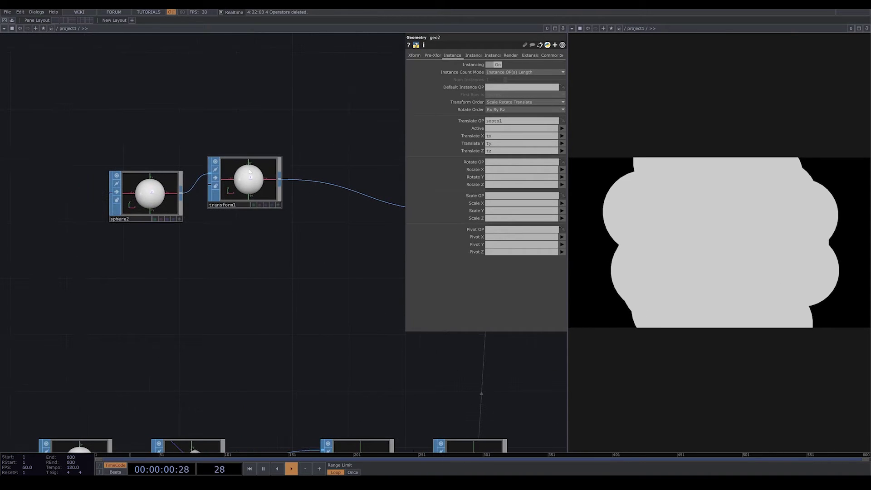
pyautogui.click(245, 182)
pyautogui.moveTo(497, 118); pyautogui.dragTo(474, 118)
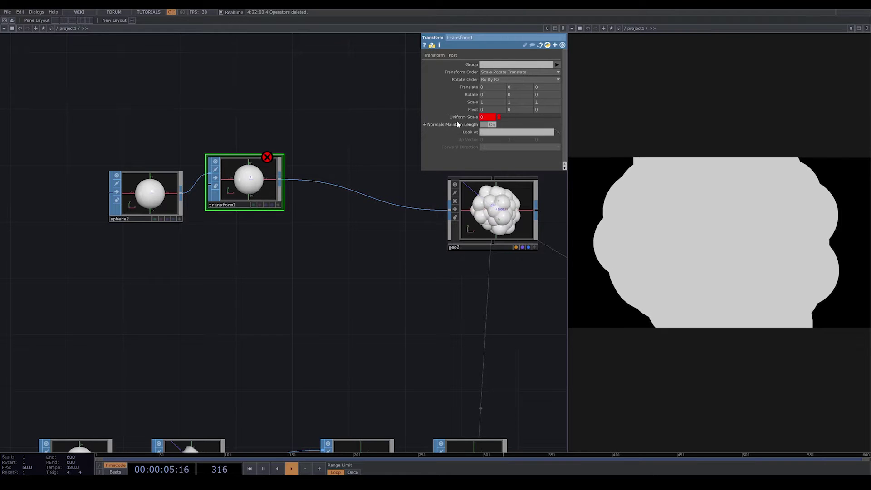
pyautogui.click(461, 119)
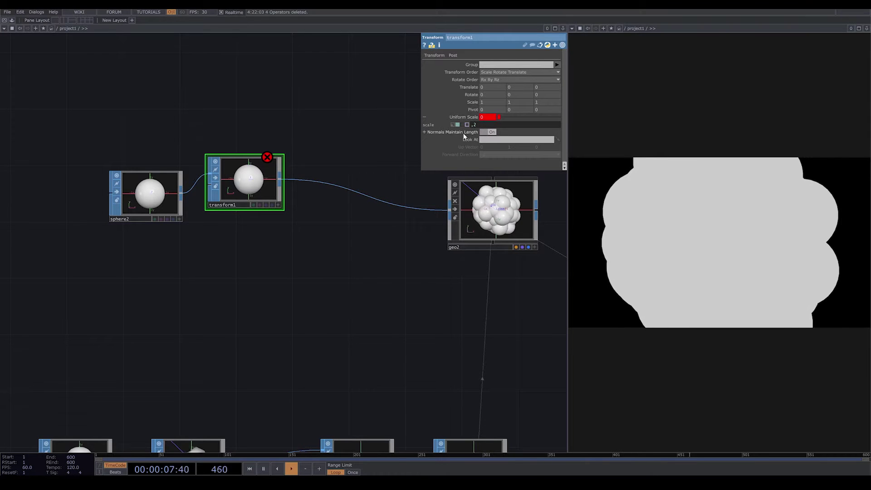
pyautogui.write('.2')
pyautogui.press('Return')
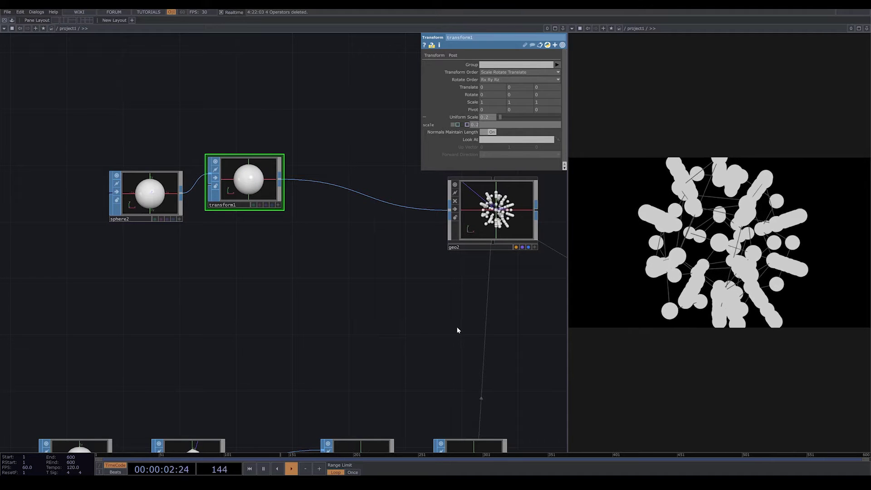
# Open the operator creation dialog to add a new node to the network
pyautogui.moveTo(367, 293); pyautogui.dragTo(204, 267)
pyautogui.scroll(-3, 276, 264)
pyautogui.moveTo(321, 300); pyautogui.dragTo(324, 312)
pyautogui.press('Tab')
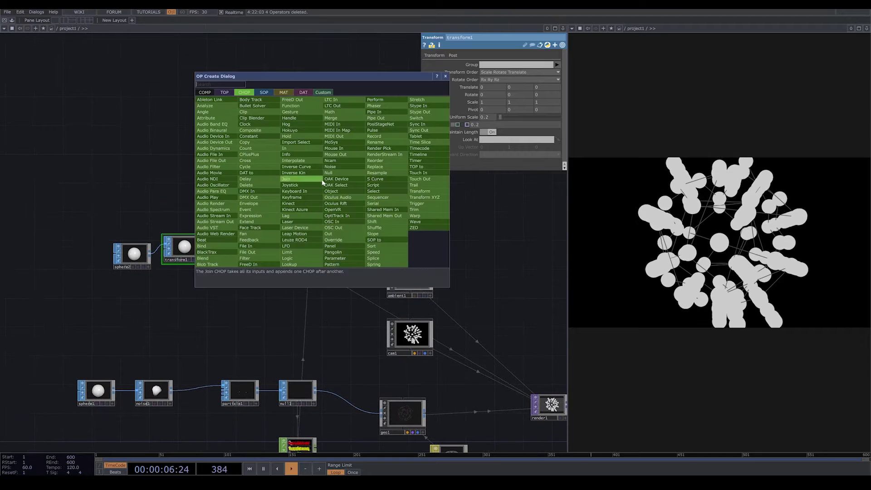
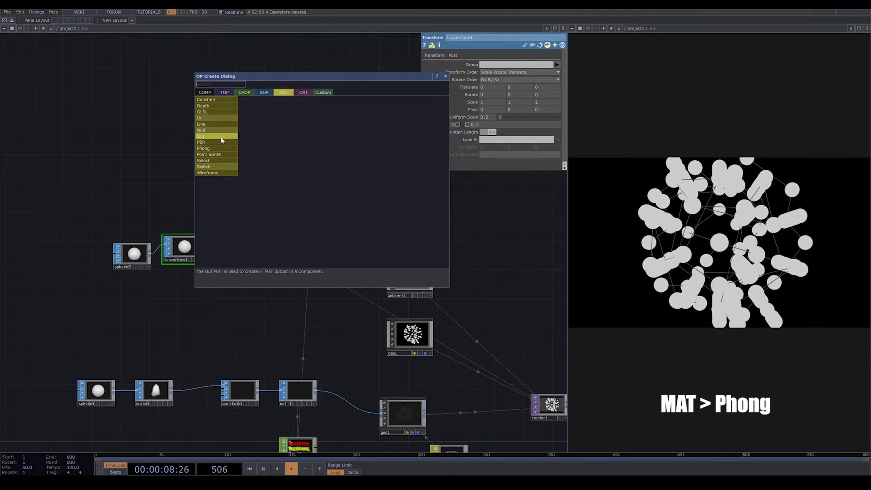
# Add a Phong MAT above geo2 and assign it to geo2 as its material
pyautogui.click(203, 149)
pyautogui.click(359, 218)
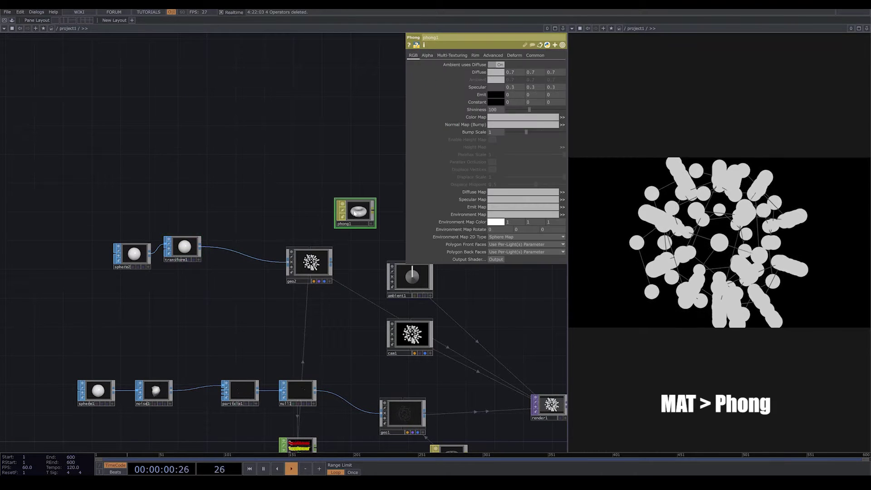
pyautogui.moveTo(355, 213); pyautogui.dragTo(331, 263)
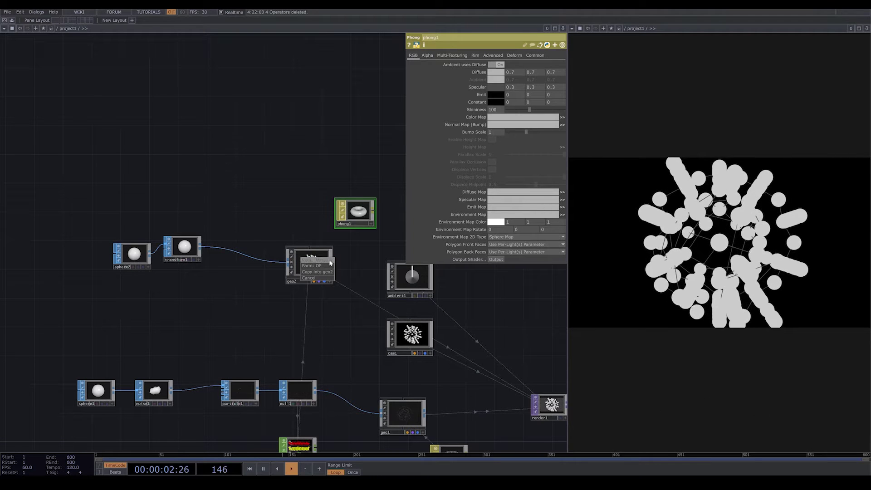
pyautogui.click(330, 262)
# Add a Light COMP to the network above ambient1
pyautogui.moveTo(350, 353); pyautogui.dragTo(291, 327)
pyautogui.press('Tab')
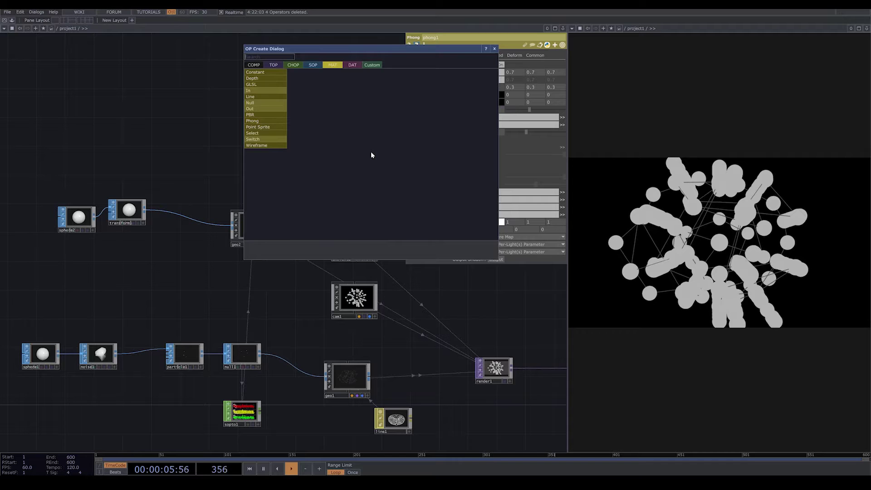
pyautogui.click(254, 65)
pyautogui.click(255, 139)
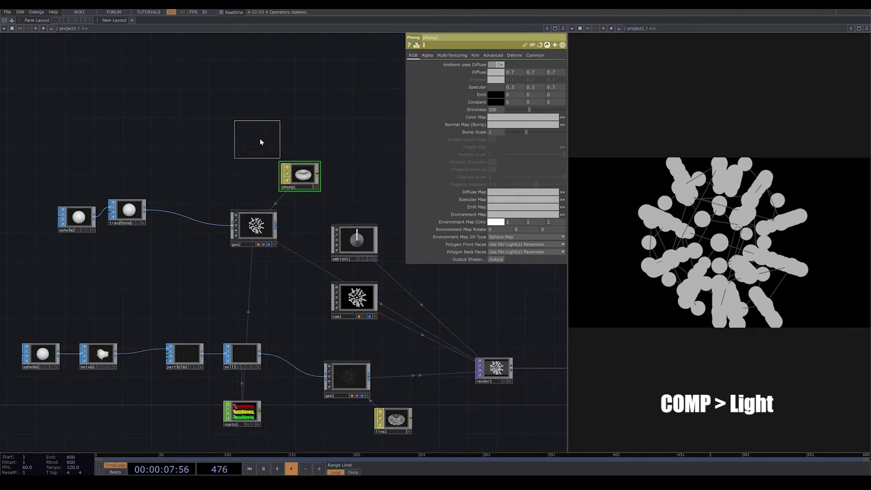
pyautogui.click(366, 157)
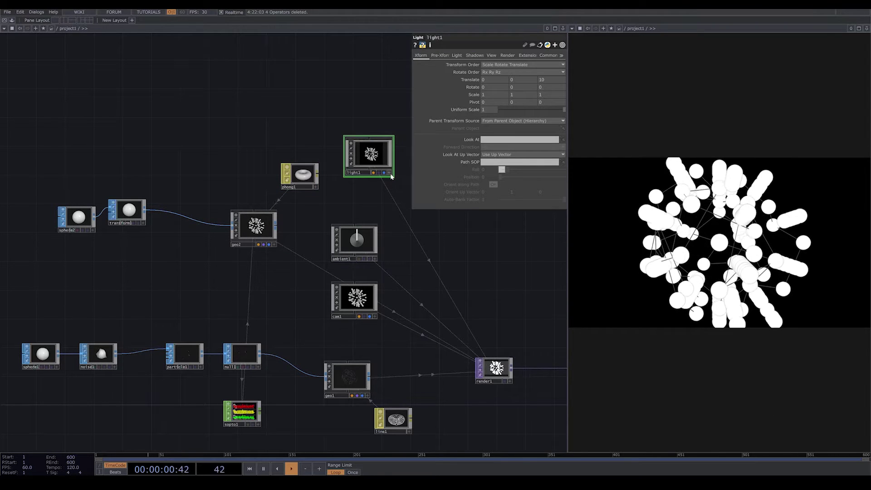
# Orbit light1 to an angled position, rotated about -19 and 31 degrees in X and Y, and lower ambient1's Dimmer to about 0.36
pyautogui.moveTo(361, 155); pyautogui.dragTo(355, 160)
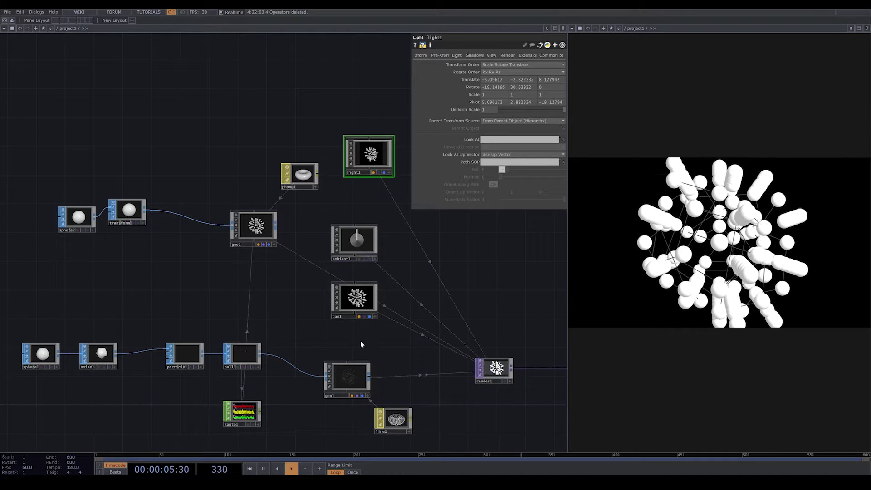
pyautogui.click(350, 261)
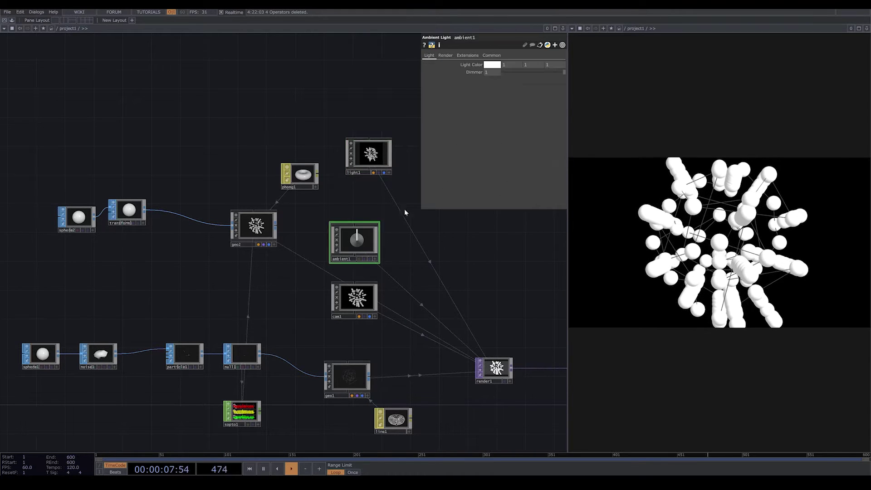
pyautogui.click(531, 72)
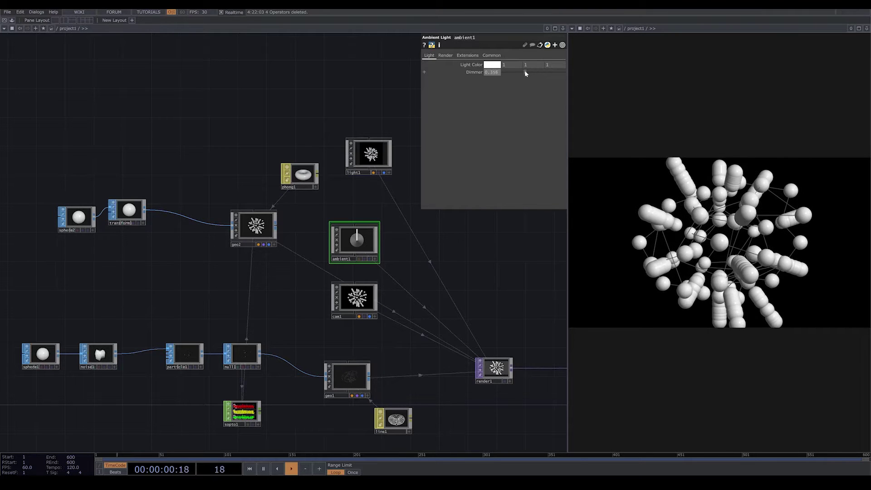
# Set the Birth rate of particle1 to 10 and reset the particle simulation
pyautogui.moveTo(154, 377); pyautogui.dragTo(192, 355)
pyautogui.click(228, 332)
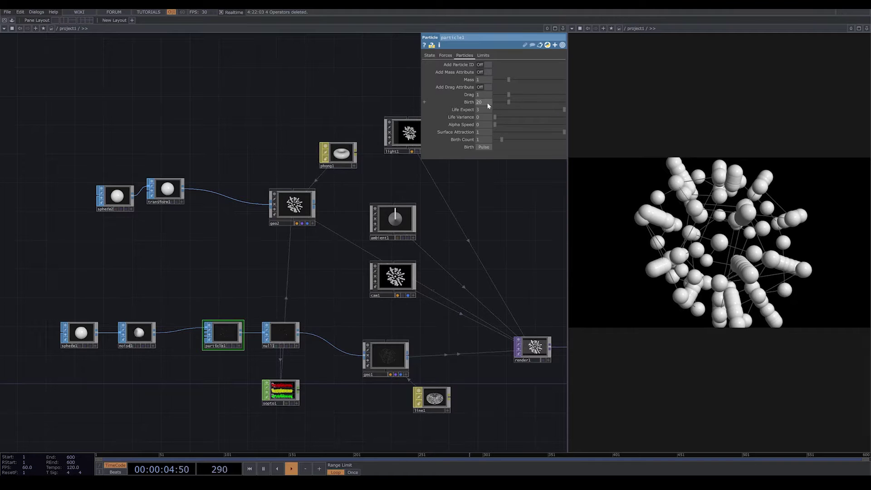
pyautogui.write('10')
pyautogui.press('Return')
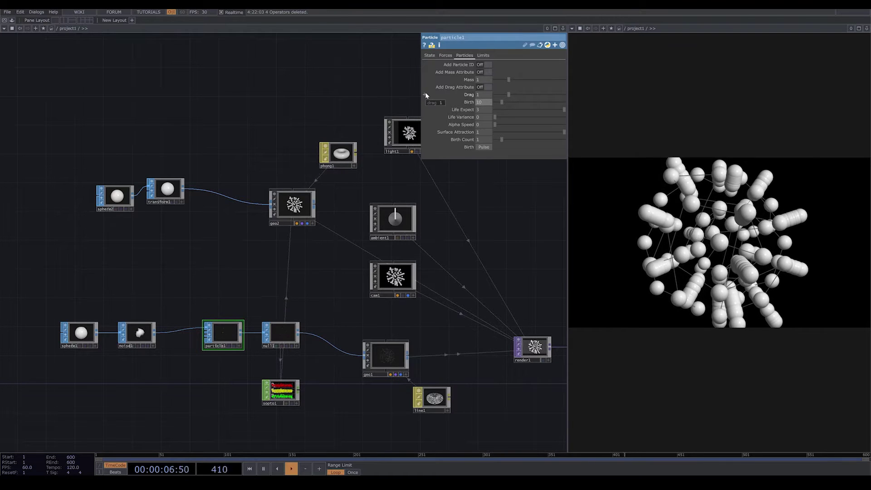
pyautogui.click(430, 57)
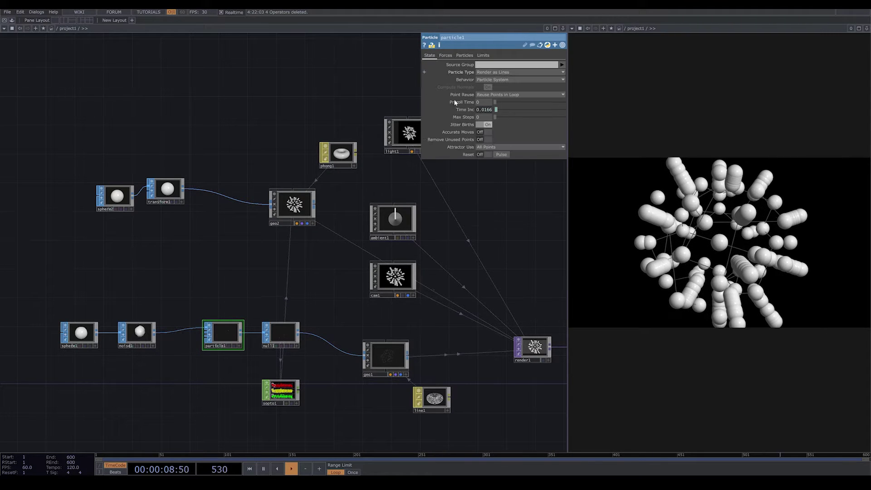
pyautogui.click(502, 155)
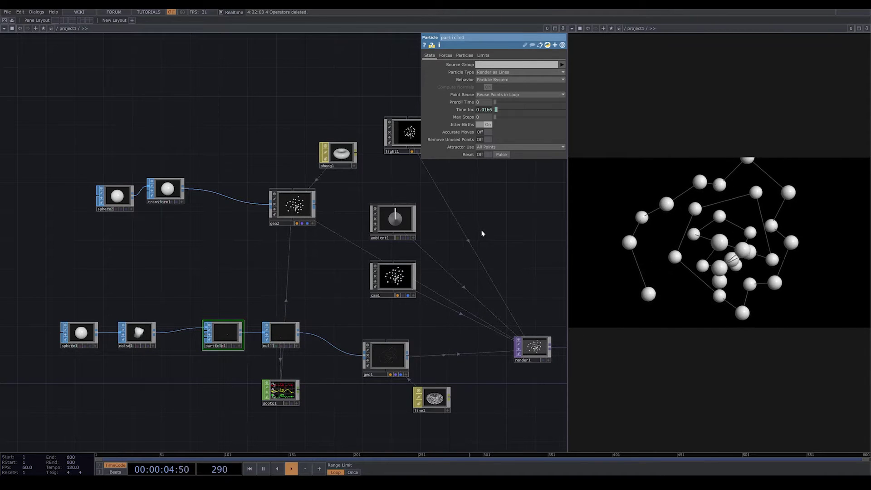
# Set particle1's Turb Period to about 2.33 and its Turbulence to 10, 2 and -5
pyautogui.click(465, 55)
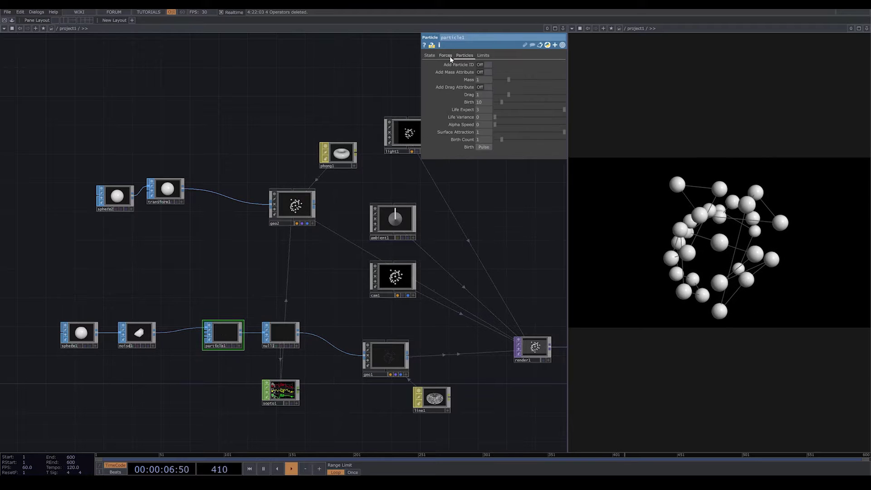
pyautogui.click(445, 56)
pyautogui.moveTo(521, 86); pyautogui.dragTo(528, 85)
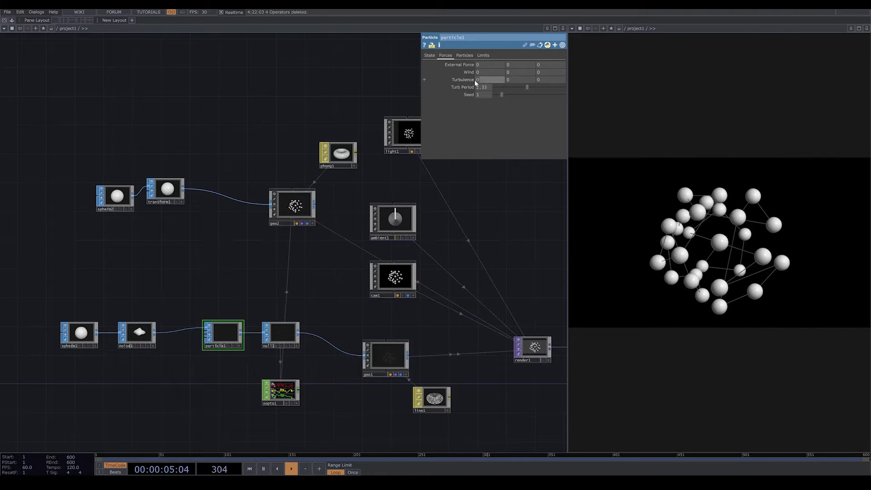
pyautogui.write('10')
pyautogui.press('Return')
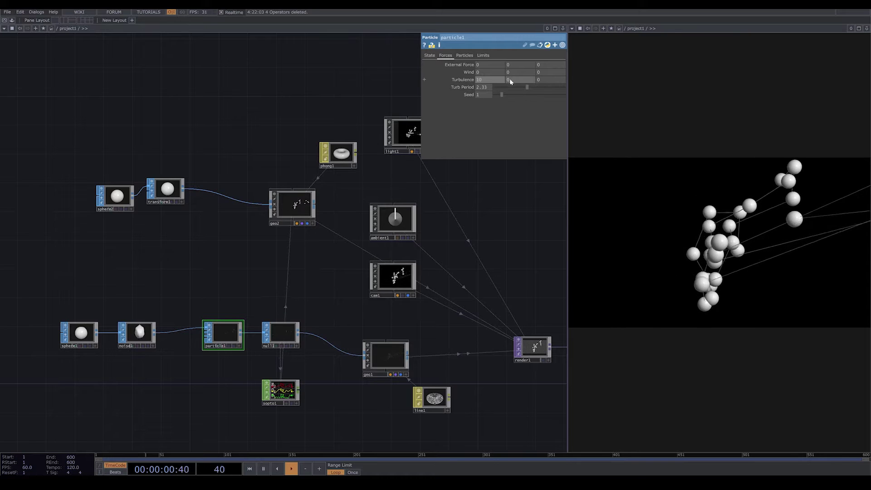
pyautogui.click(540, 80)
pyautogui.write('-5')
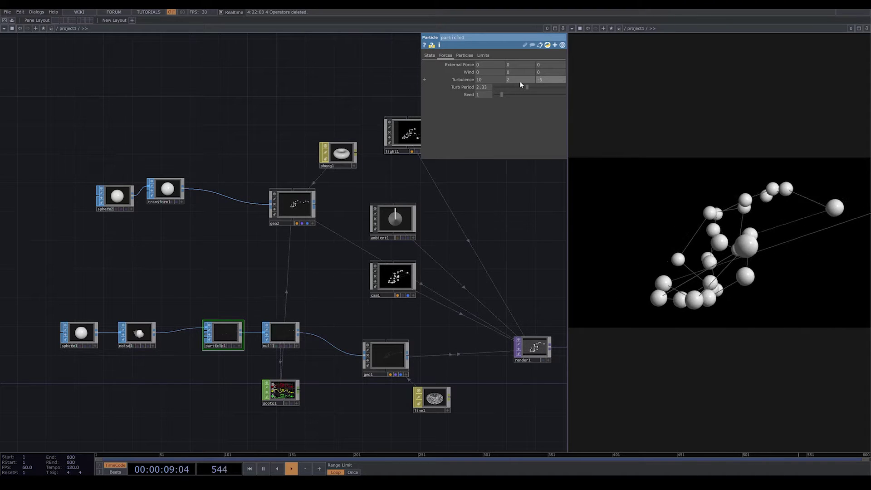
# Set the Turb Period of particle1 to 1.5
pyautogui.click(486, 88)
pyautogui.write('1.')
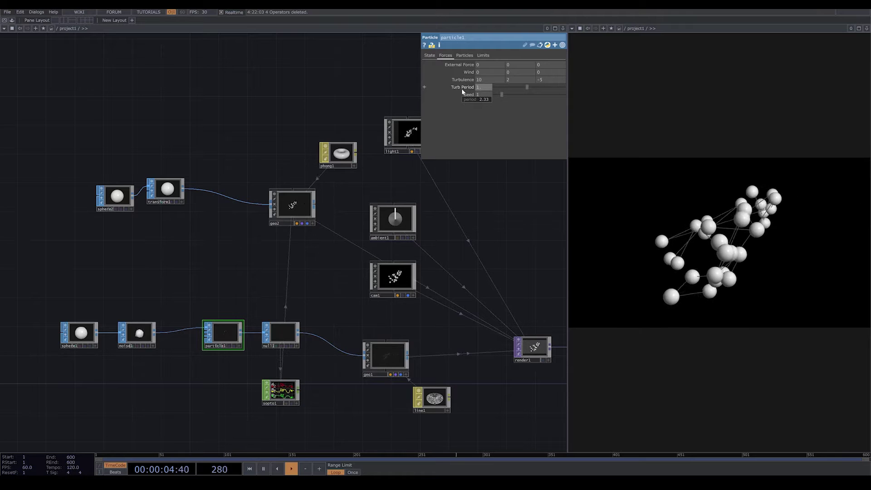
pyautogui.write('5')
pyautogui.press('Return')
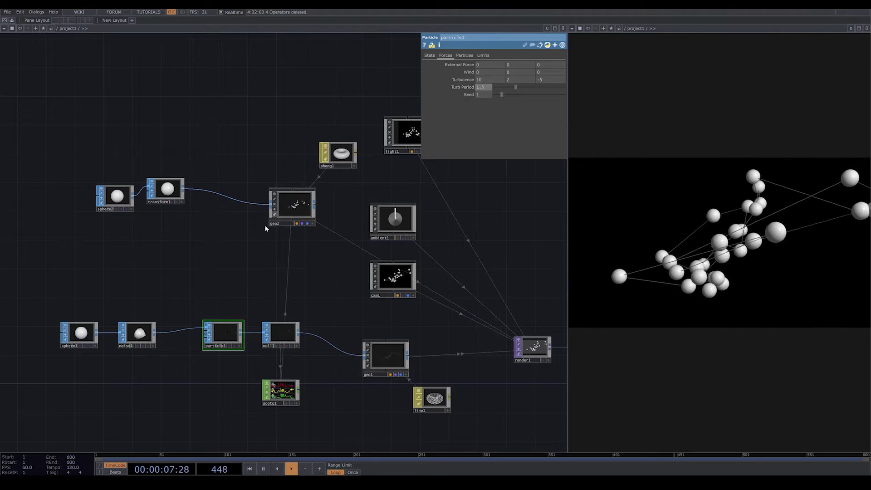
# Adjust noise1 to an Amplitude of about 0.68, an Exponent of about 0.73 and a Period of about 0.43
pyautogui.scroll(3, 127, 353)
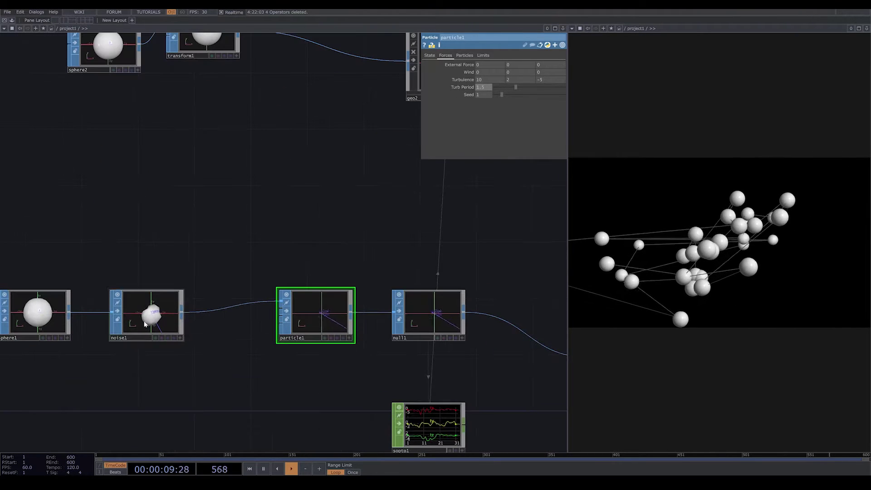
pyautogui.click(138, 334)
pyautogui.moveTo(504, 140)
pyautogui.mouseDown()
pyautogui.moveTo(518, 144)
pyautogui.moveTo(502, 140)
pyautogui.mouseUp()
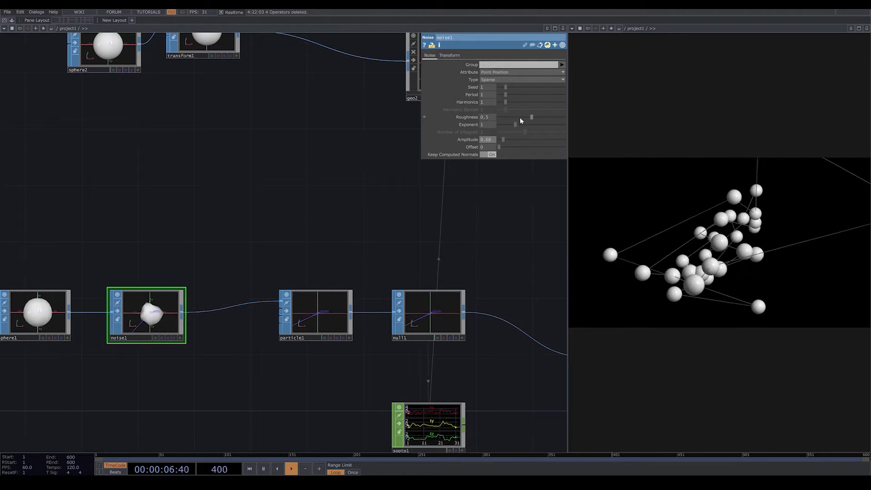
pyautogui.moveTo(509, 125)
pyautogui.mouseDown()
pyautogui.moveTo(523, 126)
pyautogui.moveTo(511, 124)
pyautogui.mouseUp()
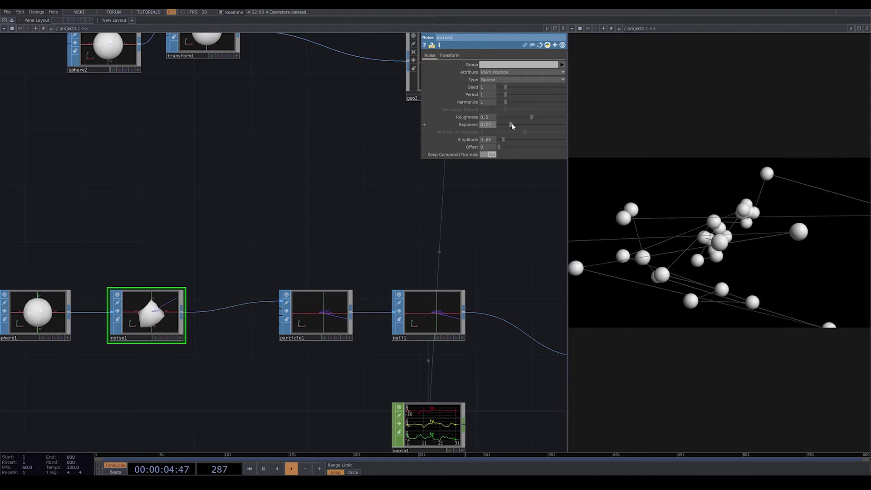
pyautogui.moveTo(506, 94)
pyautogui.mouseDown()
pyautogui.moveTo(528, 95)
pyautogui.moveTo(506, 102)
pyautogui.mouseUp()
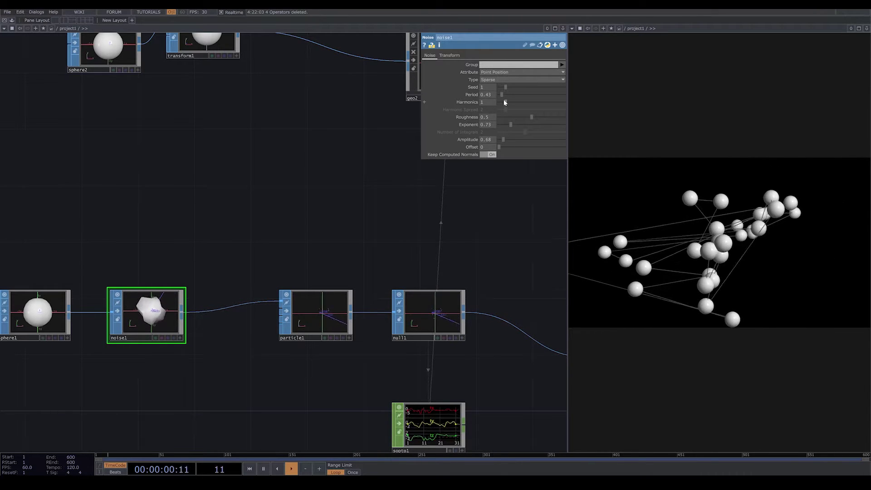
pyautogui.click(502, 94)
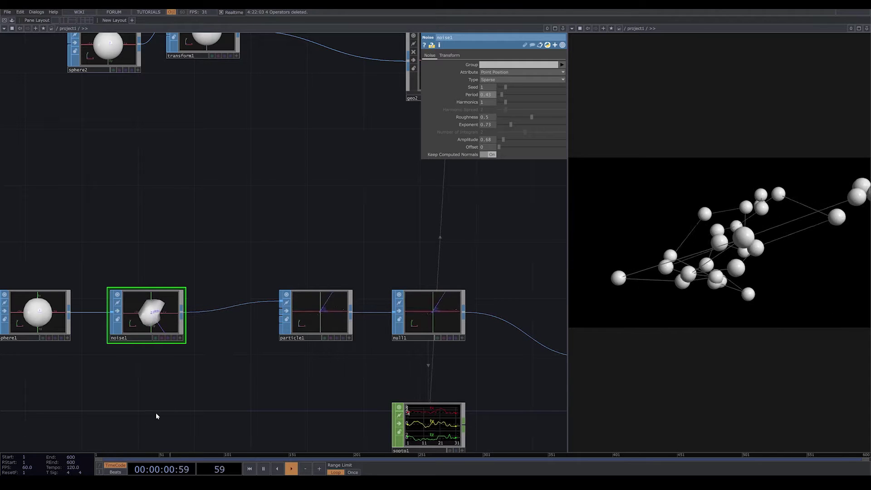
# Set the Life Expect of particle1 to 4
pyautogui.click(315, 319)
pyautogui.click(465, 55)
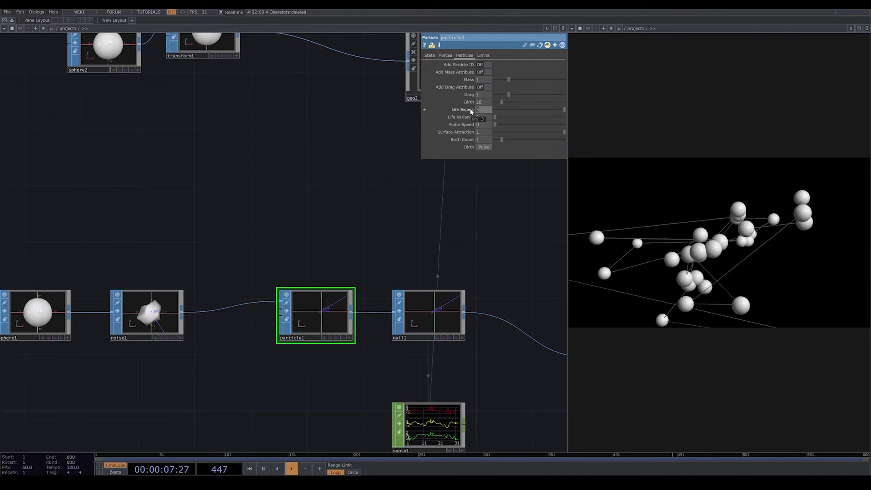
pyautogui.write('4')
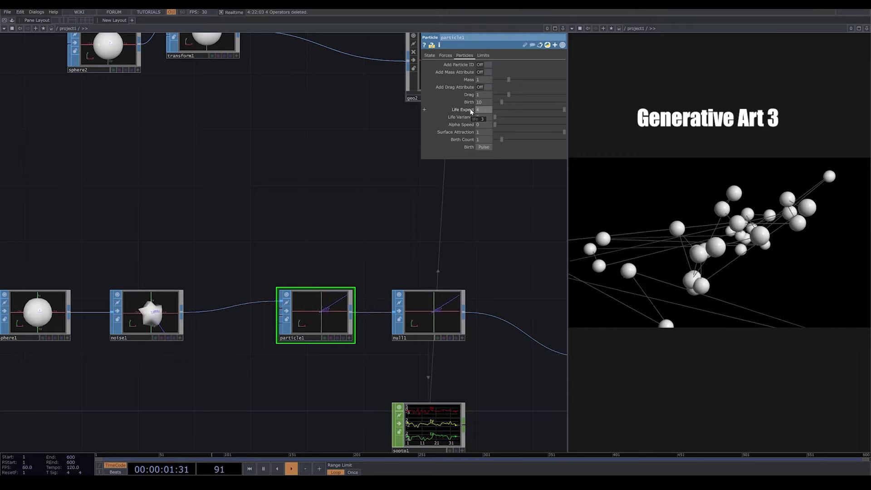
pyautogui.scroll(-5, 371, 186)
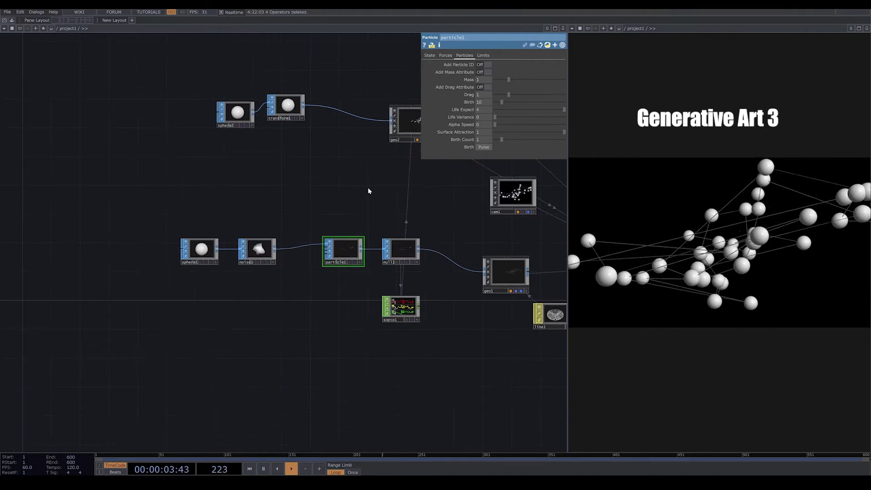
# Line up sphere2 and transform1 in a row before geo2, and view null1's node information for its point count
pyautogui.moveTo(330, 202); pyautogui.dragTo(297, 266)
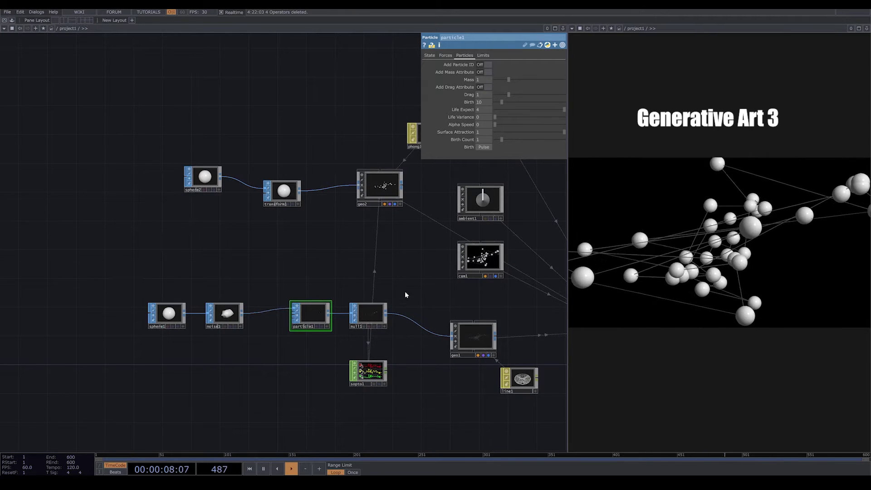
pyautogui.moveTo(407, 294); pyautogui.dragTo(388, 330)
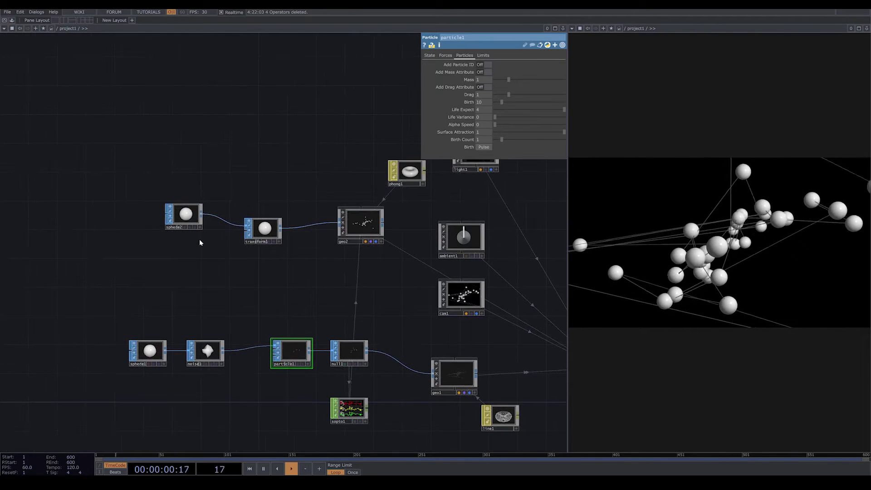
pyautogui.moveTo(173, 225); pyautogui.dragTo(165, 239)
pyautogui.middleClick(349, 358)
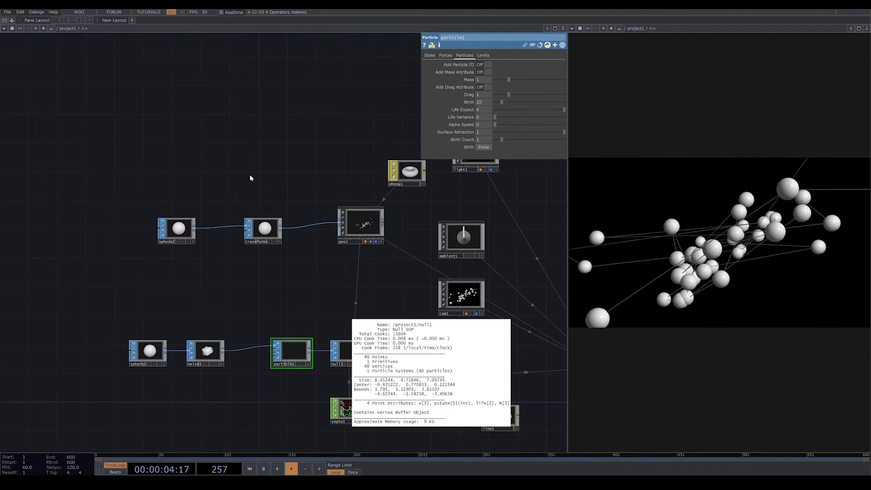
# Add a Noise CHOP to the network above sphere2
pyautogui.scroll(2, 251, 164)
pyautogui.moveTo(254, 150); pyautogui.dragTo(279, 165)
pyautogui.scroll(2, 192, 182)
pyautogui.press('Tab')
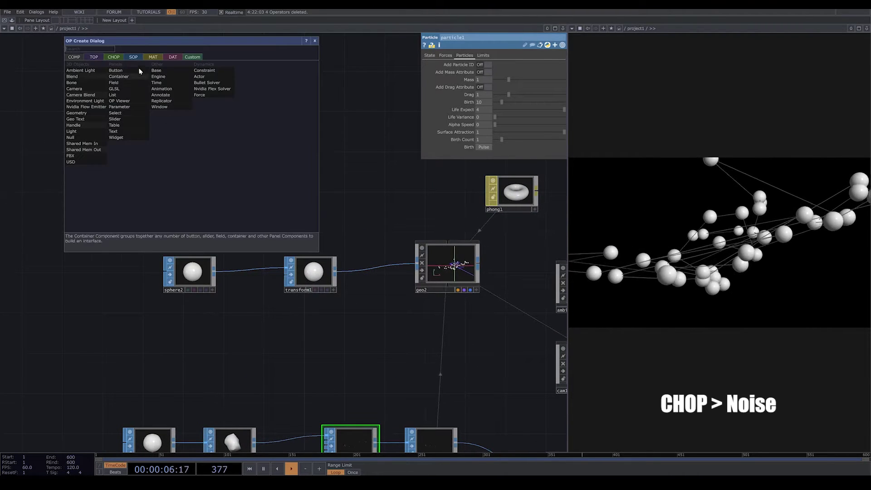
pyautogui.click(114, 56)
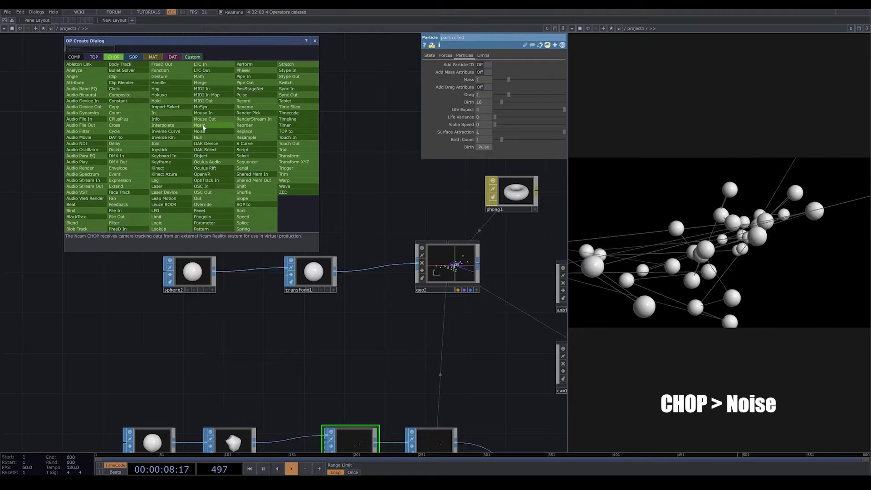
pyautogui.write('n')
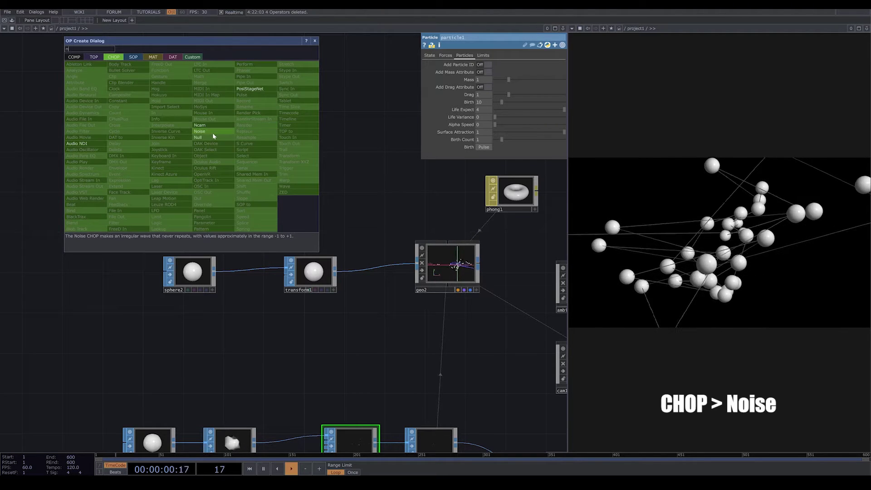
pyautogui.click(211, 131)
pyautogui.click(214, 122)
pyautogui.moveTo(214, 122); pyautogui.dragTo(190, 135, button='middle')
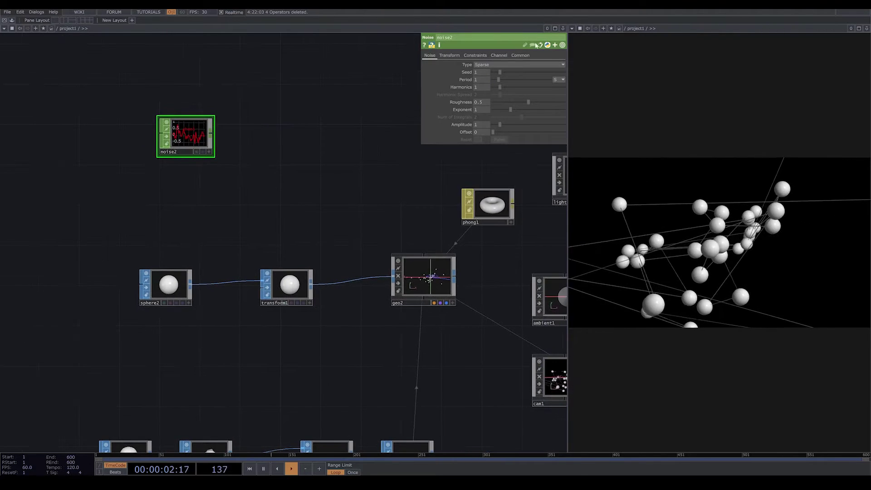
# Switch the Start and End units of noise2's channel interval from Seconds to Samples
pyautogui.click(505, 56)
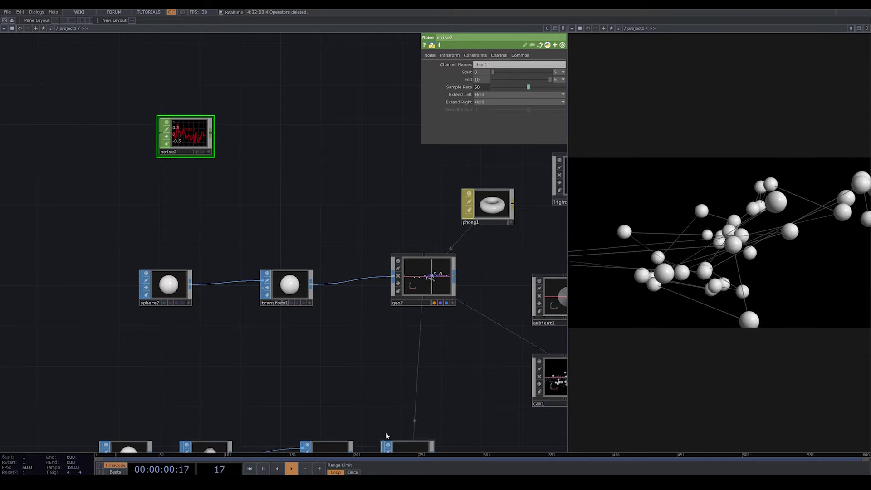
pyautogui.moveTo(376, 402); pyautogui.dragTo(313, 360)
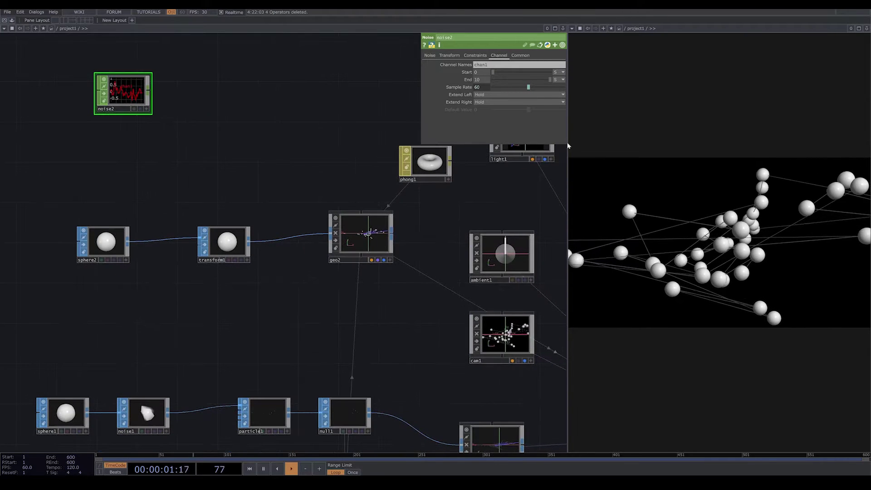
pyautogui.click(560, 72)
pyautogui.click(559, 80)
pyautogui.click(560, 80)
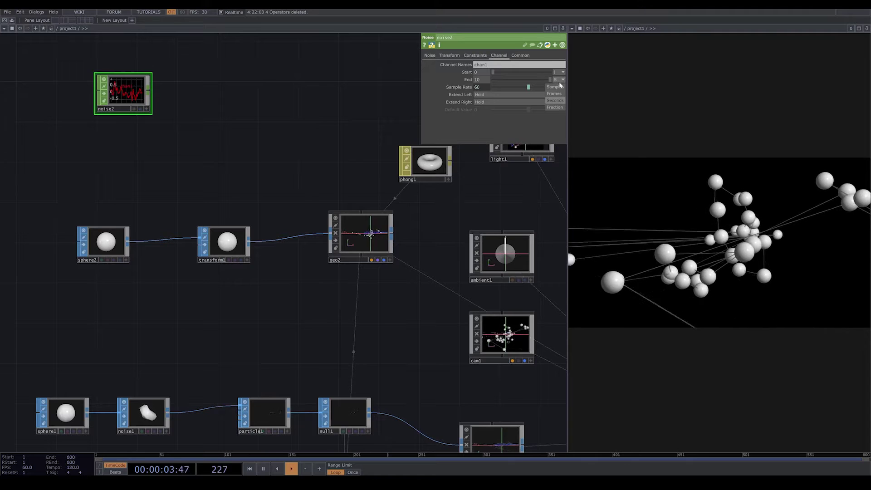
pyautogui.click(561, 87)
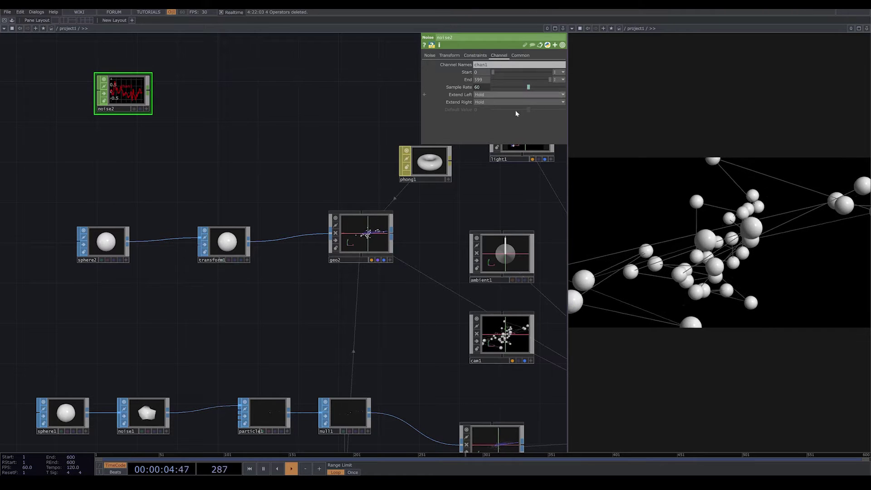
# Set noise2's channel Start to 1 and its End to the expression op('null1').numPoints
pyautogui.middleClick(342, 423)
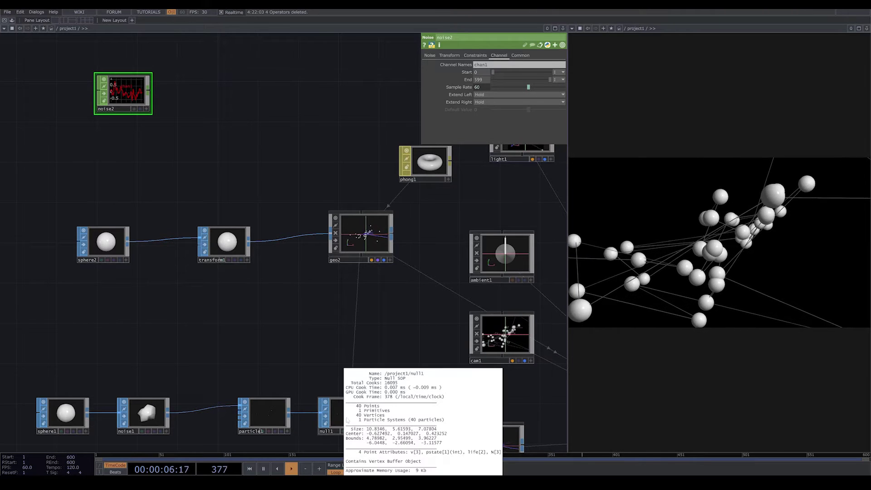
pyautogui.click(468, 80)
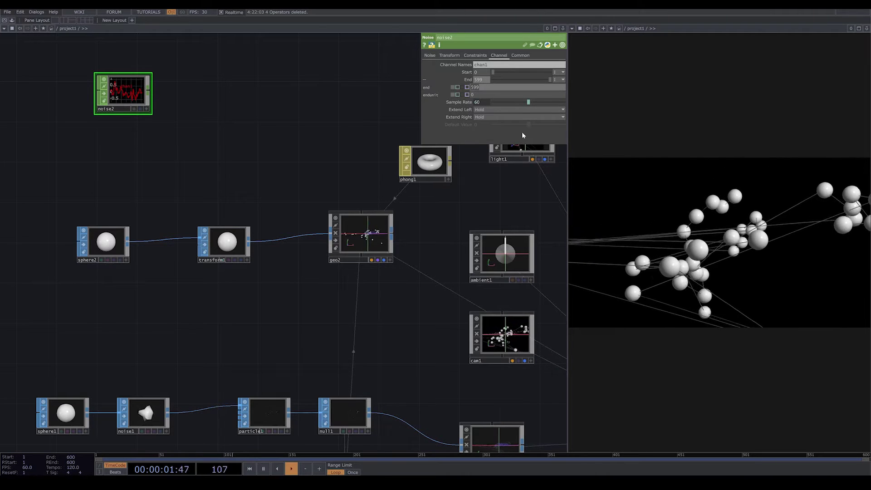
pyautogui.write("op('null1")
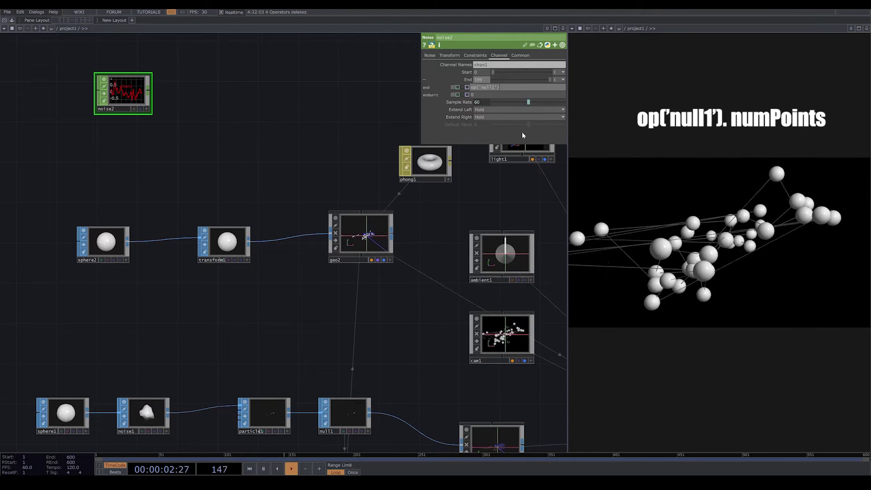
pyautogui.write('numPoints')
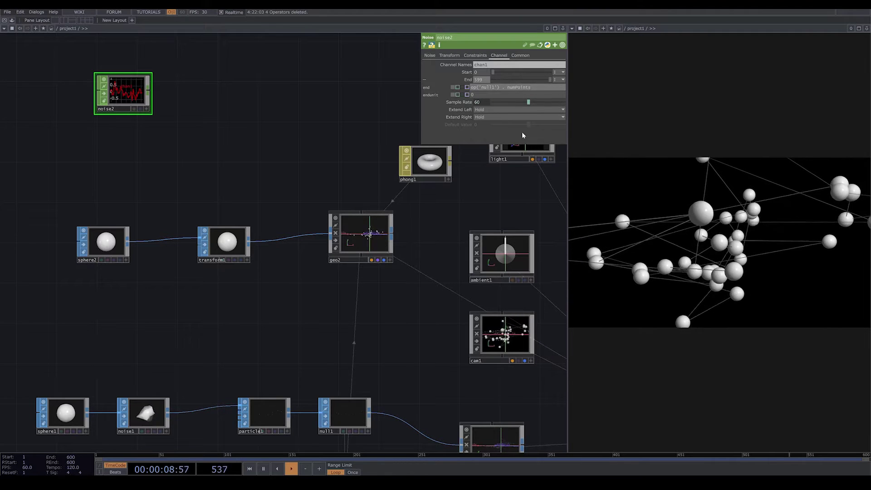
pyautogui.press('Return')
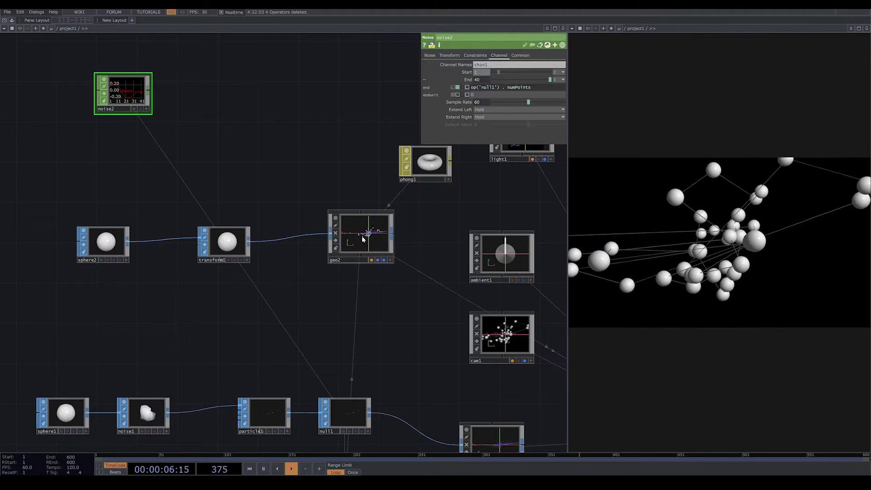
# Add a Null CHOP after noise2
pyautogui.press('Tab')
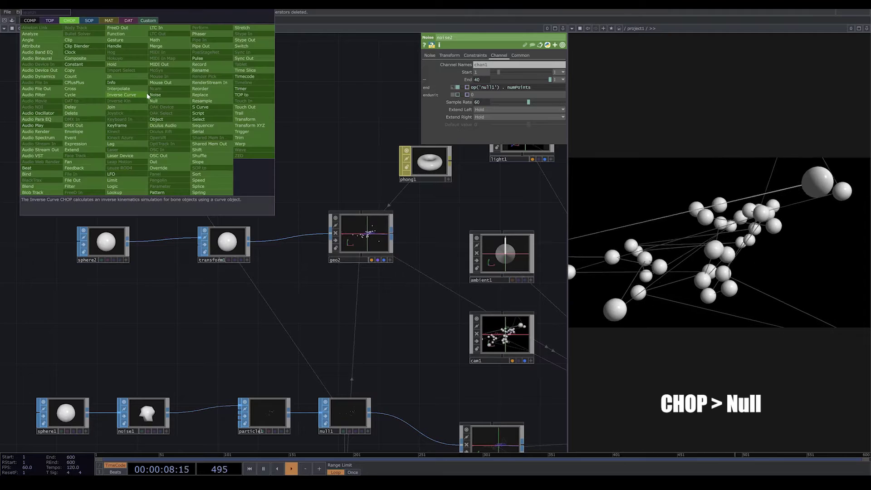
pyautogui.click(164, 103)
pyautogui.click(294, 93)
pyautogui.moveTo(359, 180); pyautogui.dragTo(314, 195)
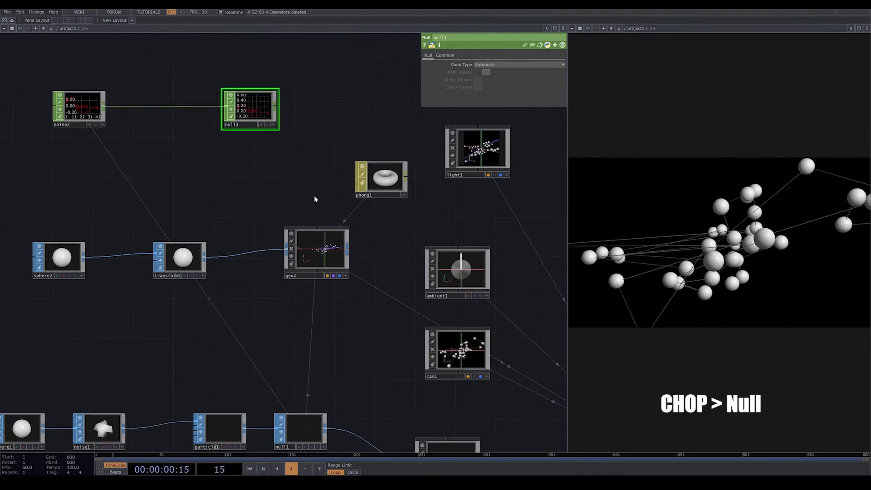
# Set null3 as geo2's instance Scale OP and assign chan1 to Scale X, Scale Y and Scale Z
pyautogui.click(314, 246)
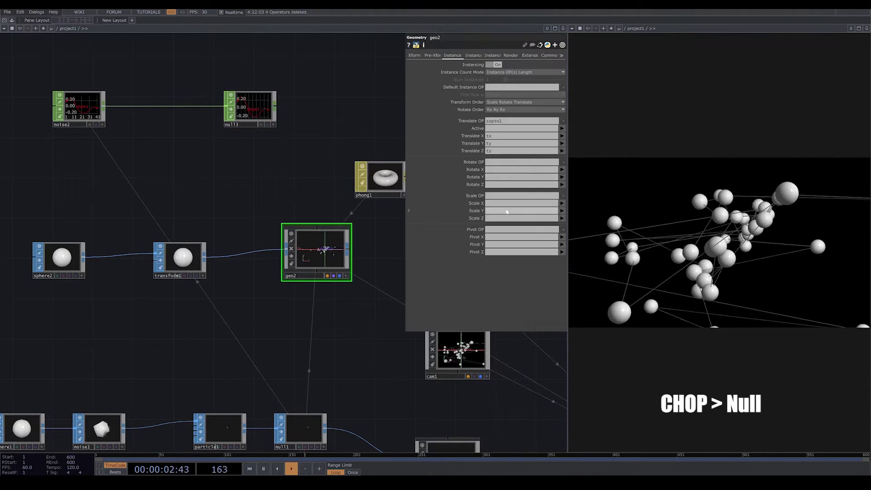
pyautogui.moveTo(249, 107); pyautogui.dragTo(497, 205)
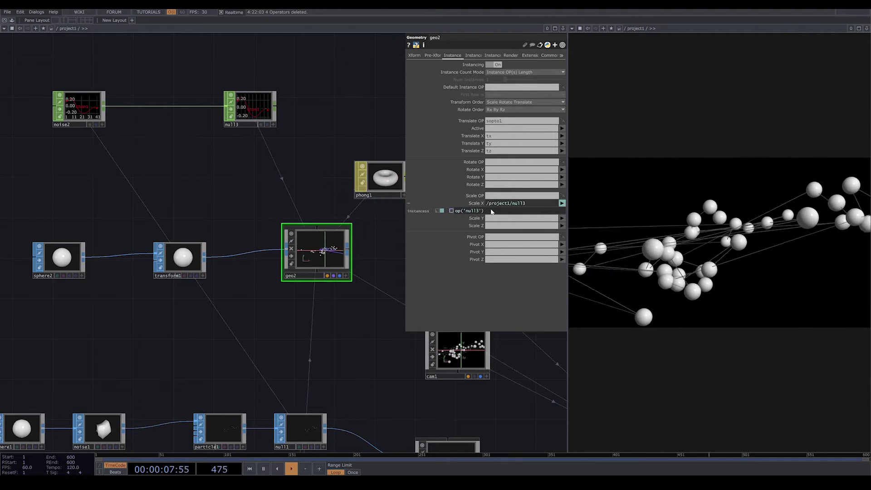
pyautogui.hotkey('ctrl', 'z')
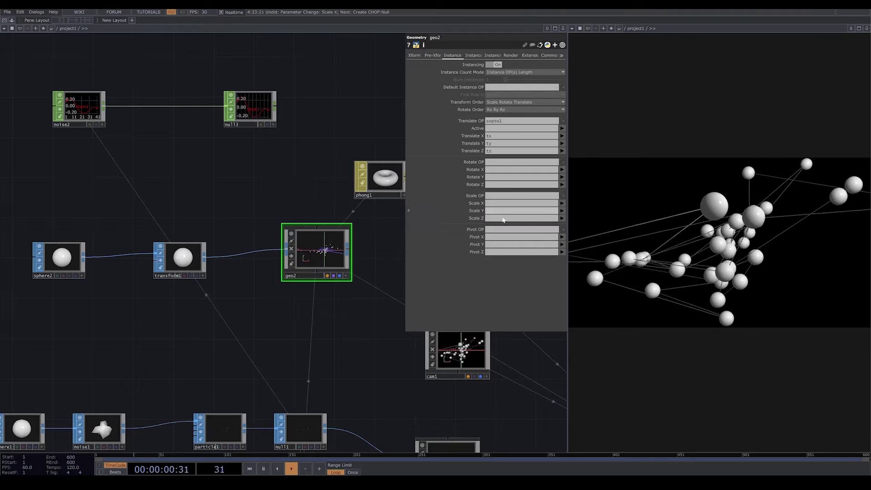
pyautogui.moveTo(259, 107); pyautogui.dragTo(522, 195)
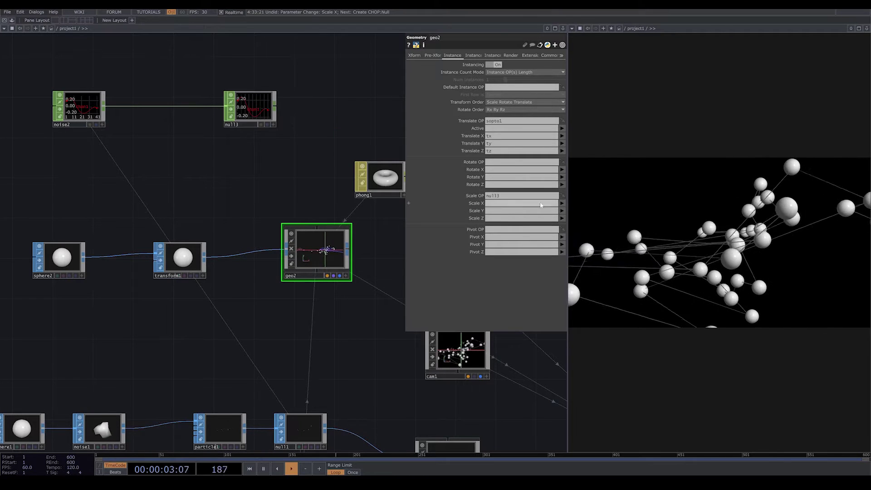
pyautogui.click(562, 203)
pyautogui.click(564, 212)
pyautogui.click(562, 211)
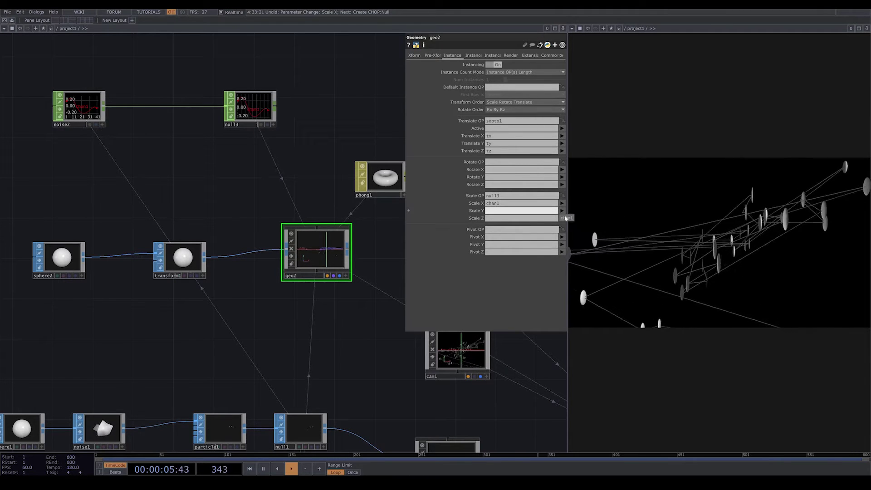
pyautogui.click(565, 219)
pyautogui.click(562, 218)
pyautogui.click(549, 223)
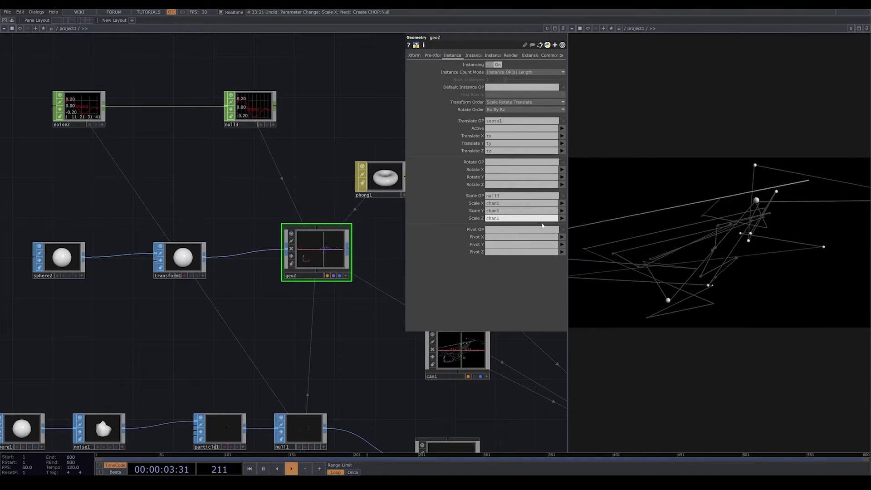
# Move noise2 farther away from null3 and set transform1's Uniform Scale to 1
pyautogui.moveTo(280, 198); pyautogui.dragTo(383, 237)
pyautogui.moveTo(177, 148); pyautogui.dragTo(126, 148)
pyautogui.click(282, 299)
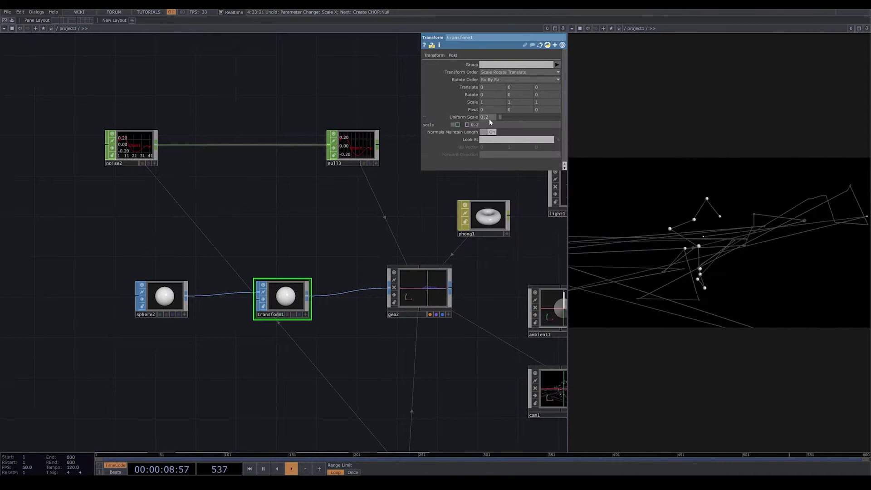
pyautogui.write('1')
pyautogui.press('Return')
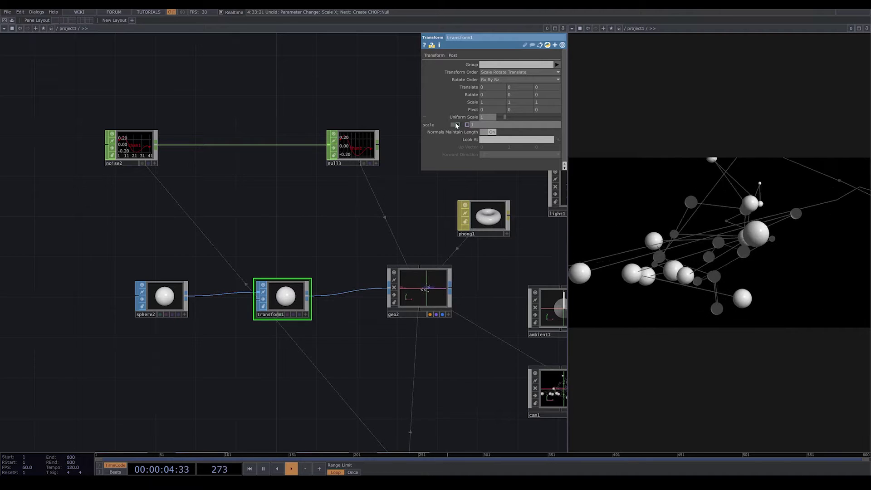
# Insert a Math CHOP into the connection between noise2 and null3
pyautogui.rightClick(235, 145)
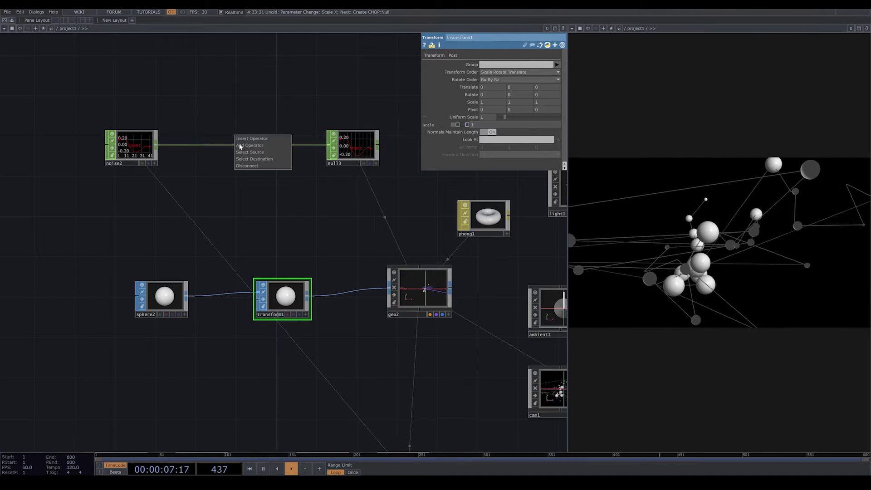
pyautogui.click(250, 140)
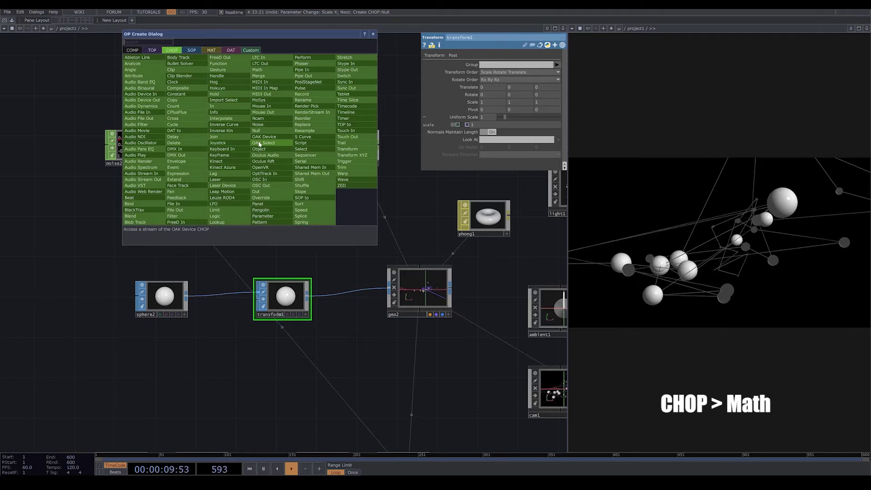
pyautogui.write('mat')
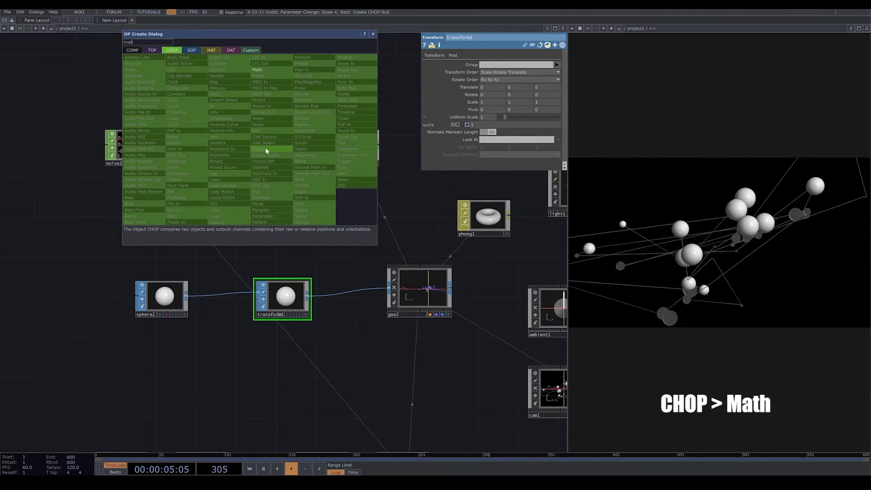
pyautogui.press('Return')
pyautogui.click(252, 157)
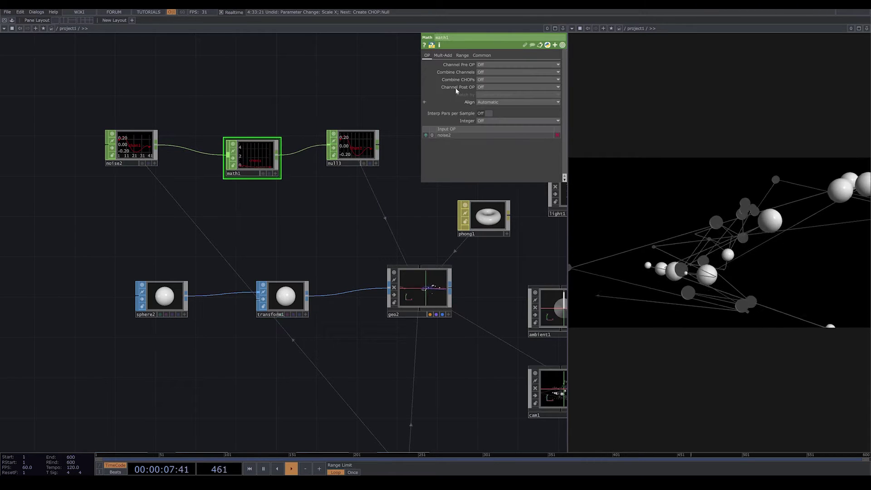
# Set math1's lower From Range value to -0.5 and its lower To Range value to 0.2
pyautogui.click(462, 55)
pyautogui.scroll(3, 69, 175)
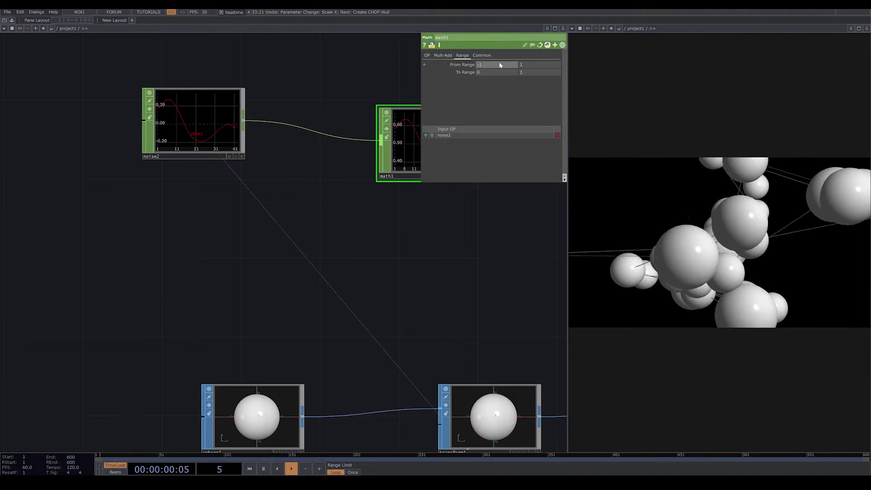
pyautogui.write('.5')
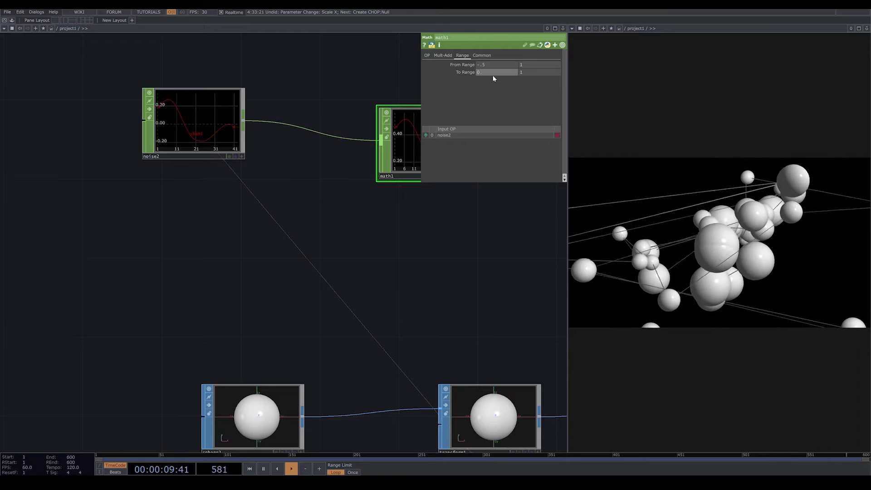
pyautogui.write('2')
pyautogui.press('Return')
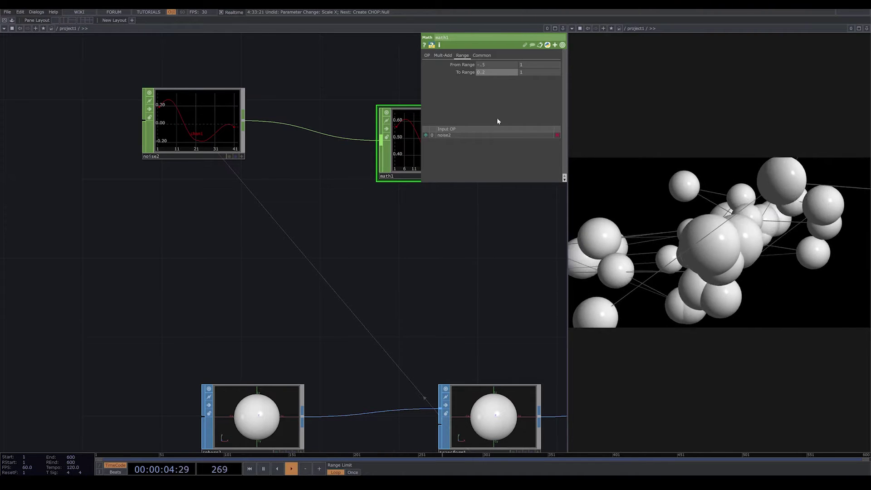
# Set transform1's Uniform Scale to 0.5 and math1's upper To Range value to 2
pyautogui.scroll(-3, 374, 304)
pyautogui.moveTo(475, 357); pyautogui.dragTo(384, 341)
pyautogui.click(344, 345)
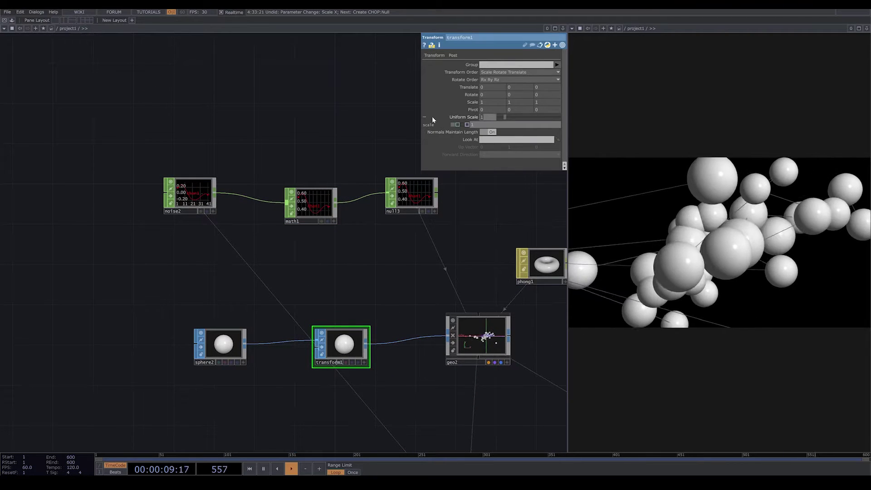
pyautogui.write('.5')
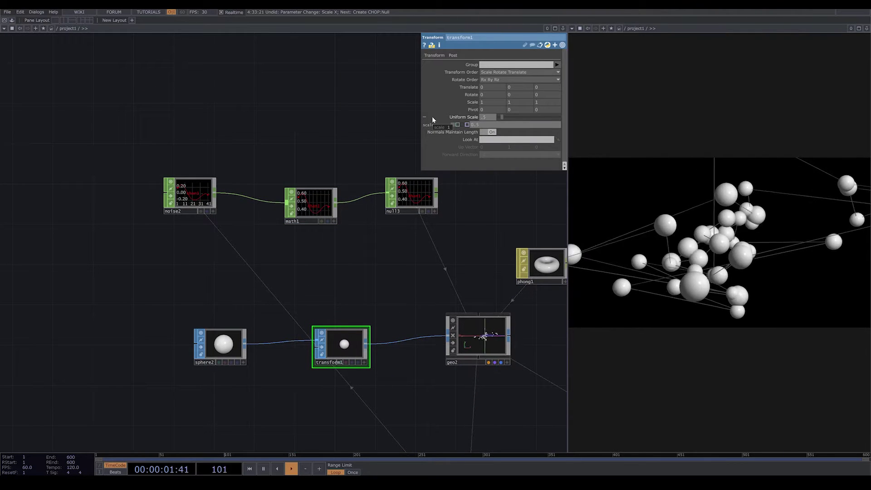
pyautogui.click(323, 195)
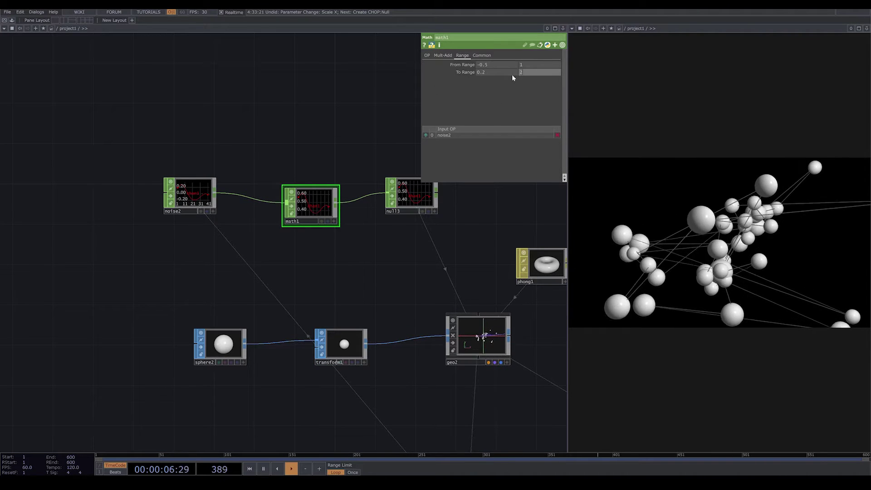
pyautogui.write('2')
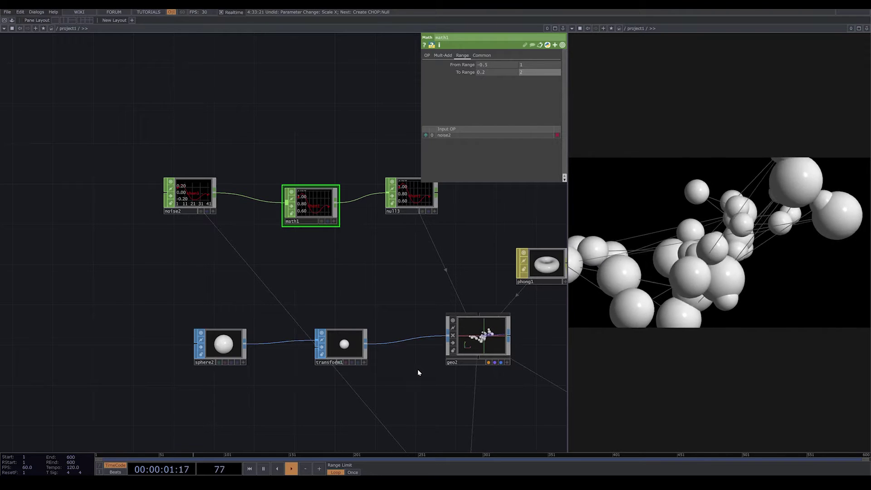
# Set the Translate Z of the cam1 camera to 12
pyautogui.scroll(-3, 416, 369)
pyautogui.moveTo(513, 322); pyautogui.dragTo(344, 291)
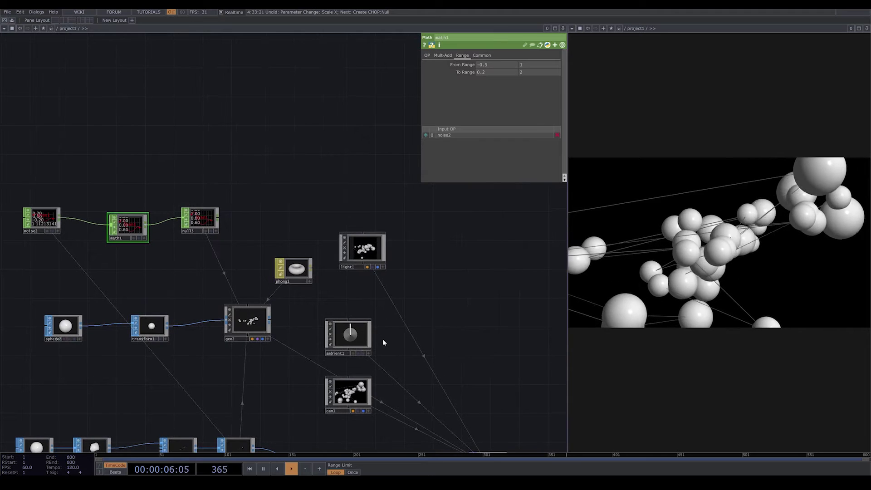
pyautogui.scroll(-3, 383, 339)
pyautogui.click(371, 368)
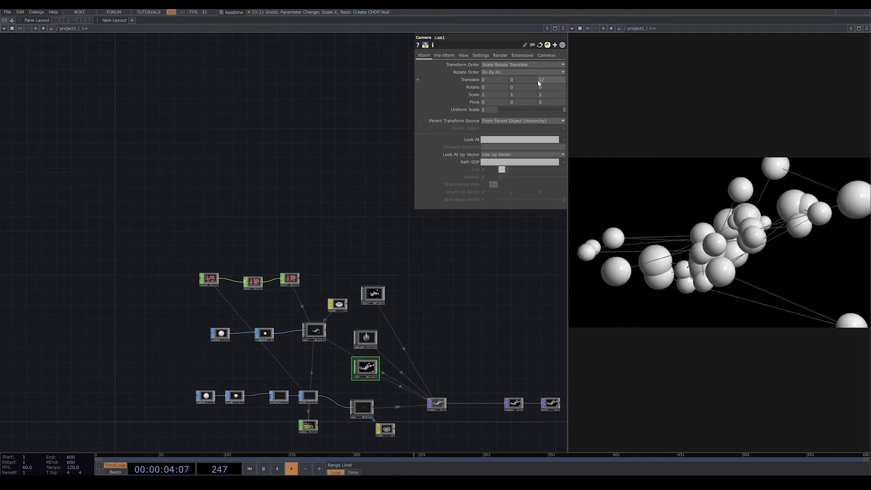
# Set the Frequency of sphere1 to 1
pyautogui.scroll(5, 222, 407)
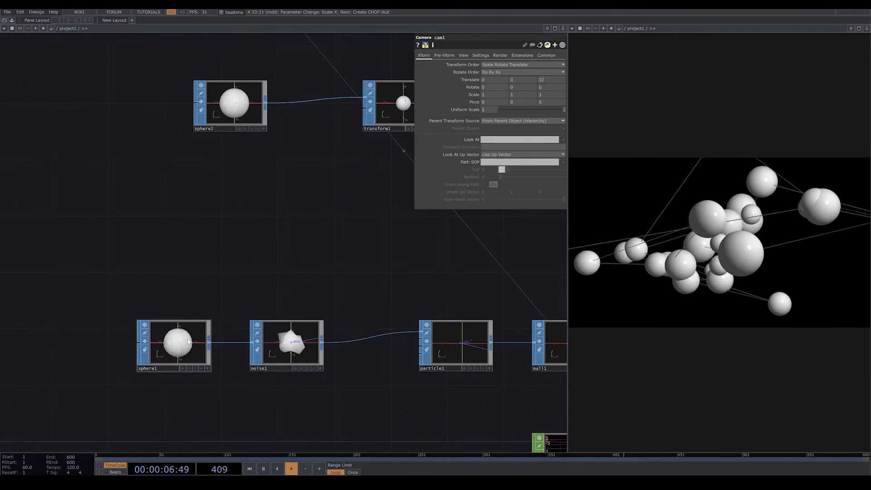
pyautogui.click(177, 344)
pyautogui.moveTo(489, 65); pyautogui.dragTo(424, 261)
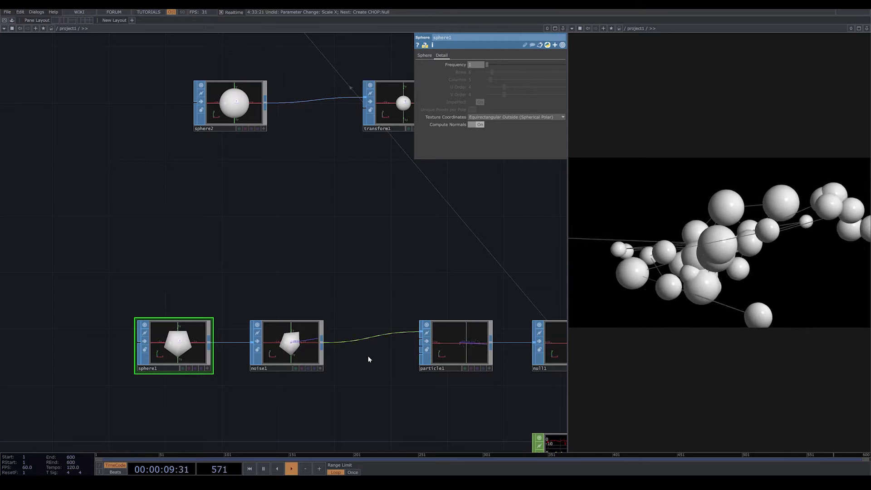
pyautogui.click(464, 351)
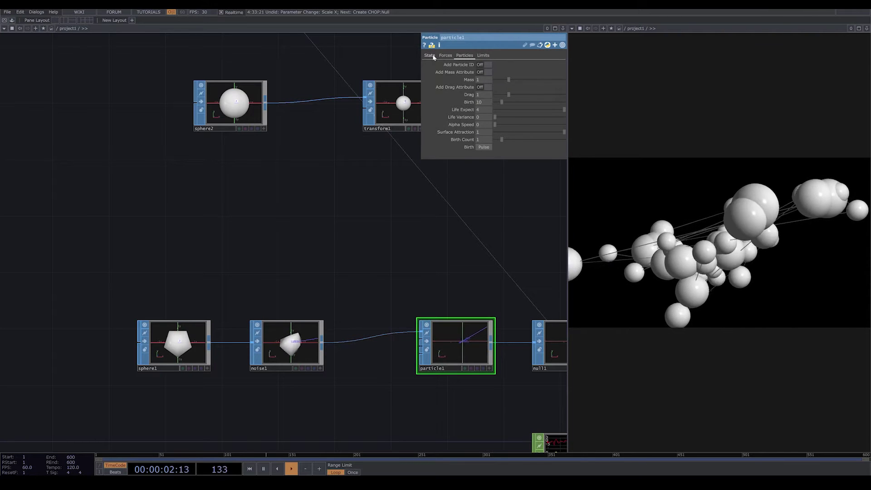
# Set math1's lower To Range value to 0.1
pyautogui.scroll(-8, 369, 284)
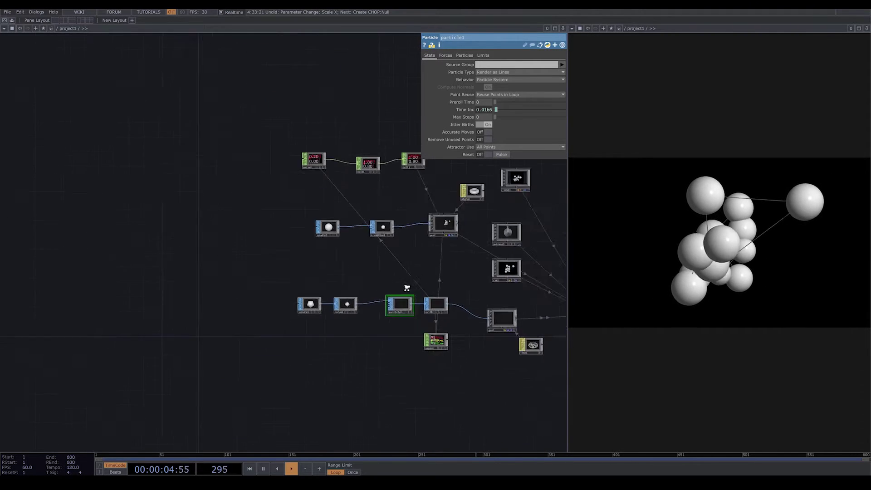
pyautogui.moveTo(510, 287); pyautogui.dragTo(389, 265)
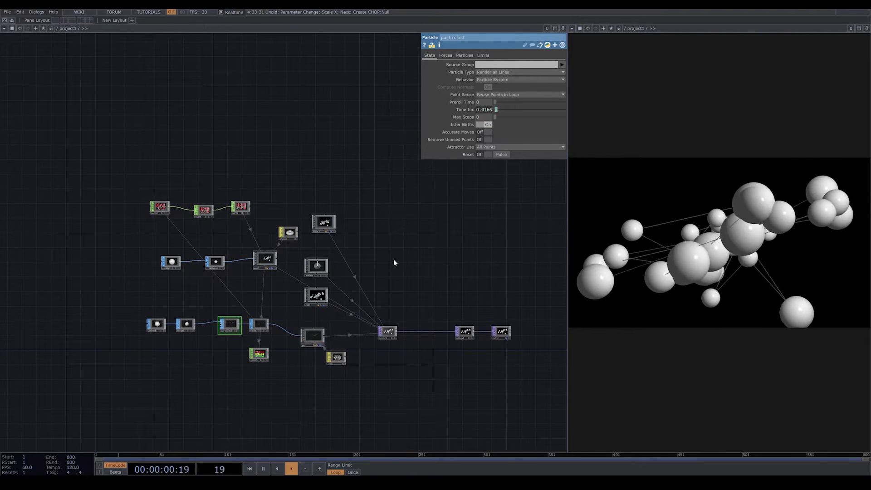
pyautogui.click(204, 211)
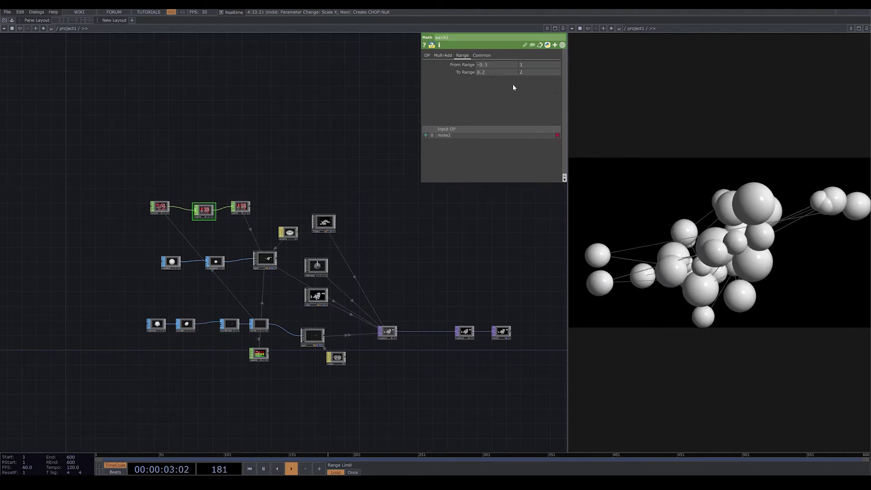
pyautogui.click(482, 72)
pyautogui.write('0.1')
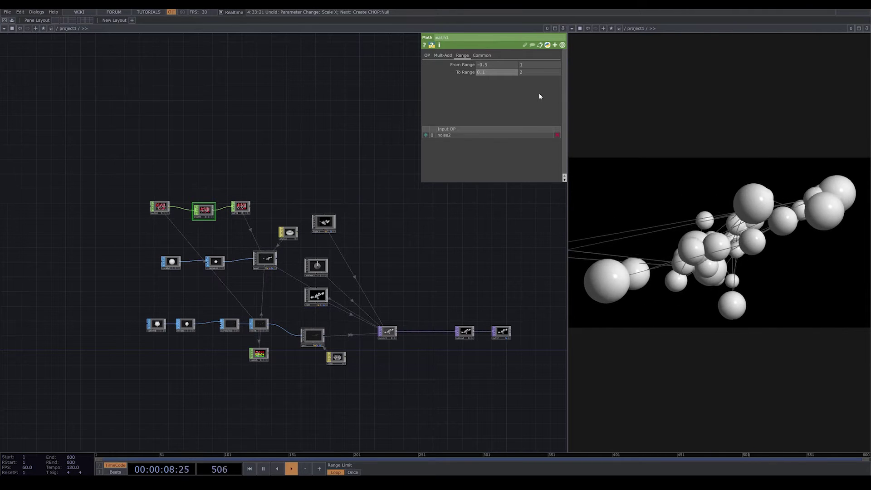
# Set the line1 material's Distance Near to 11.3, Distance Far to 10, Width Near to 4.4 and Width Far to 2.2
pyautogui.scroll(5, 328, 345)
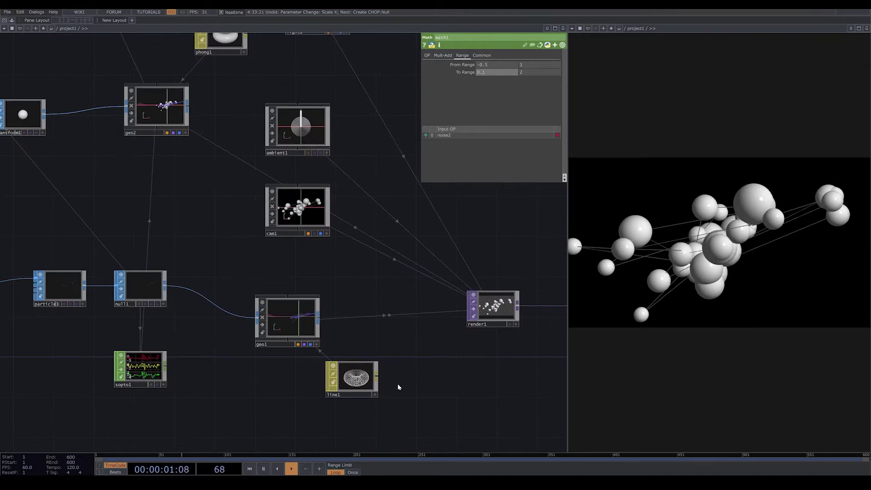
pyautogui.click(350, 385)
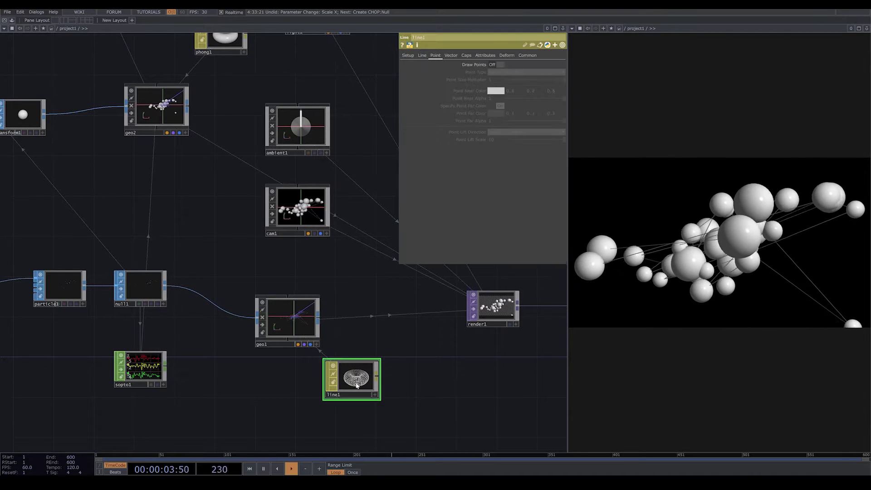
pyautogui.click(408, 55)
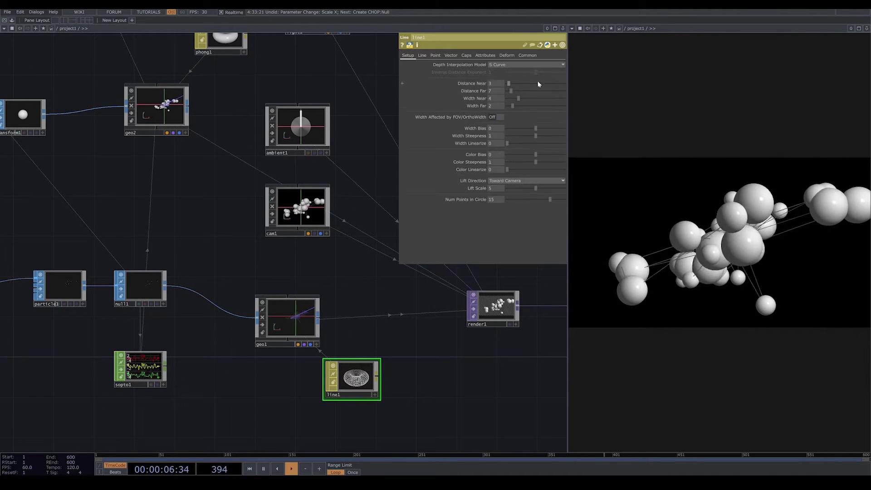
pyautogui.moveTo(509, 85); pyautogui.dragTo(513, 83)
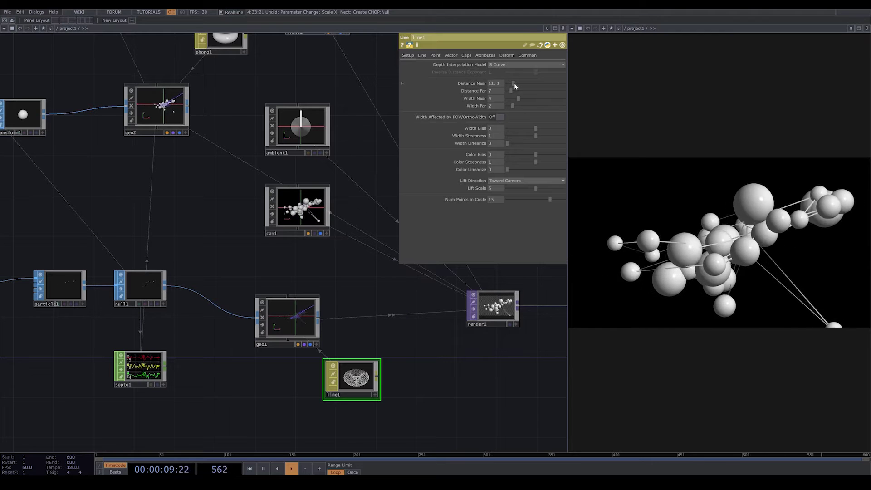
pyautogui.moveTo(511, 91); pyautogui.dragTo(516, 106)
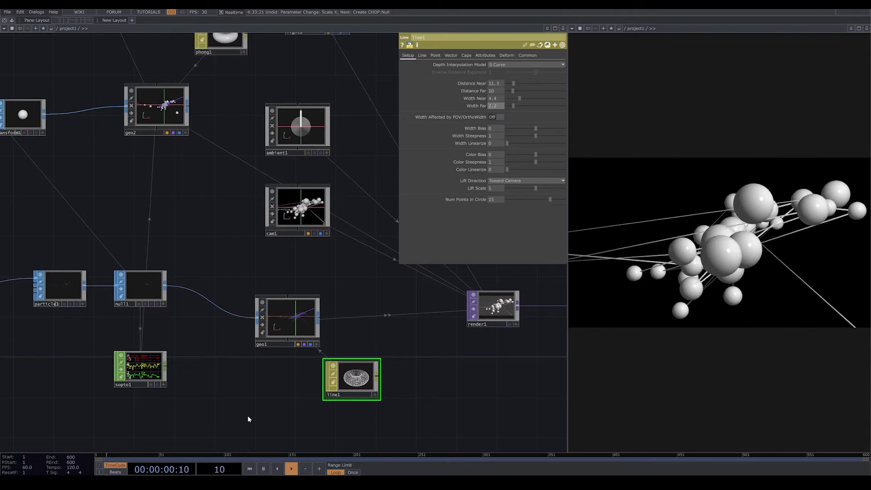
# Raise the Amplitude of the noise1 SOP to about 3.4
pyautogui.scroll(-4, 241, 362)
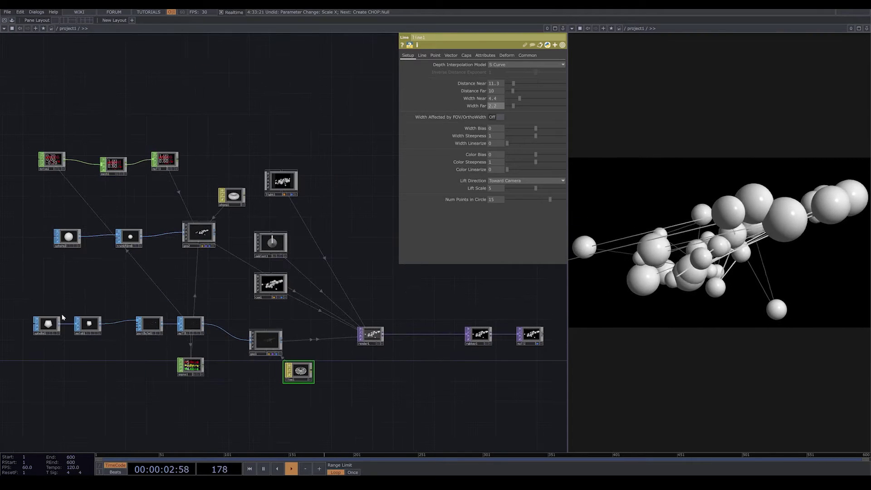
pyautogui.click(97, 327)
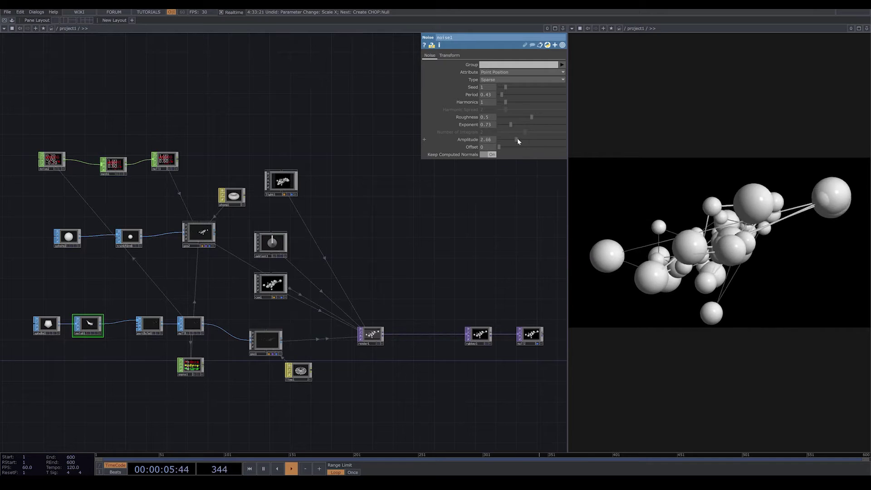
pyautogui.moveTo(517, 138); pyautogui.dragTo(522, 141)
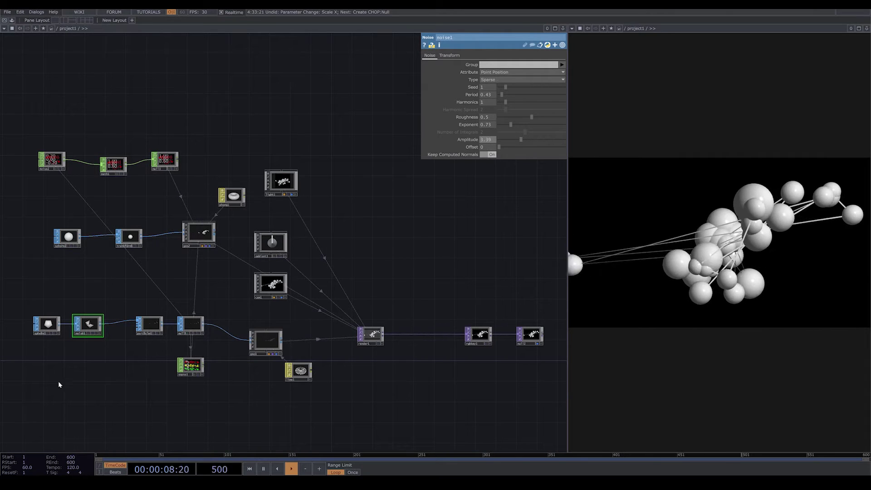
# Set particle1's Turb Period to 1.69 and its third Turbulence value to -12
pyautogui.scroll(4, 78, 334)
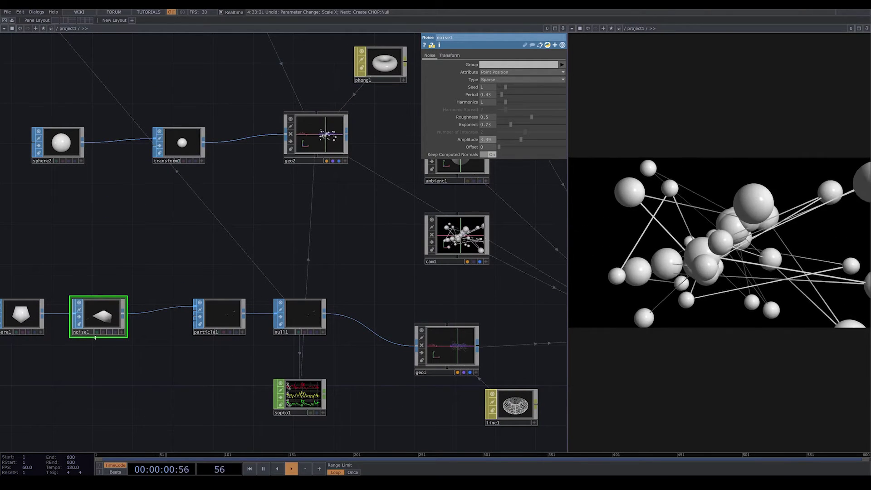
pyautogui.click(218, 314)
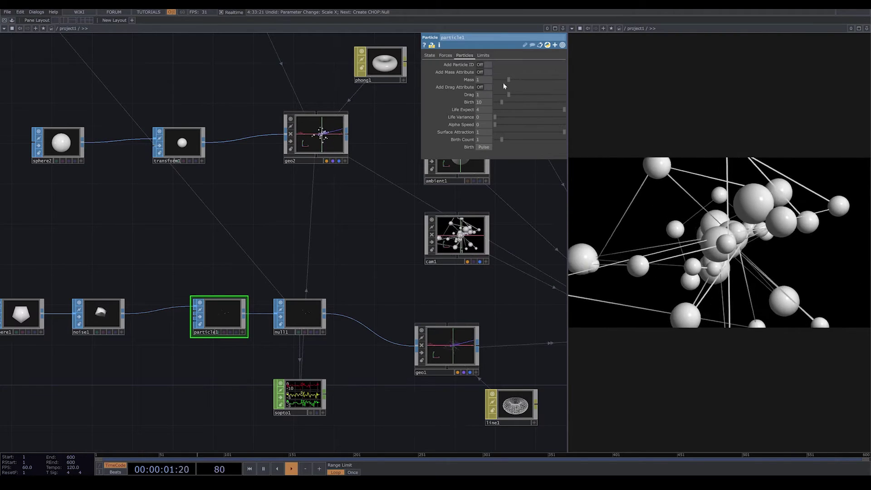
pyautogui.click(446, 55)
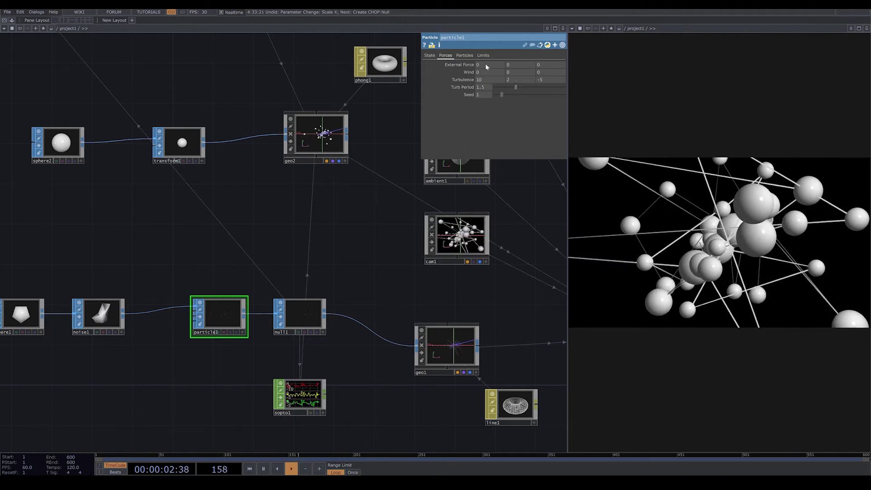
pyautogui.click(519, 86)
pyautogui.moveTo(539, 80); pyautogui.dragTo(562, 82)
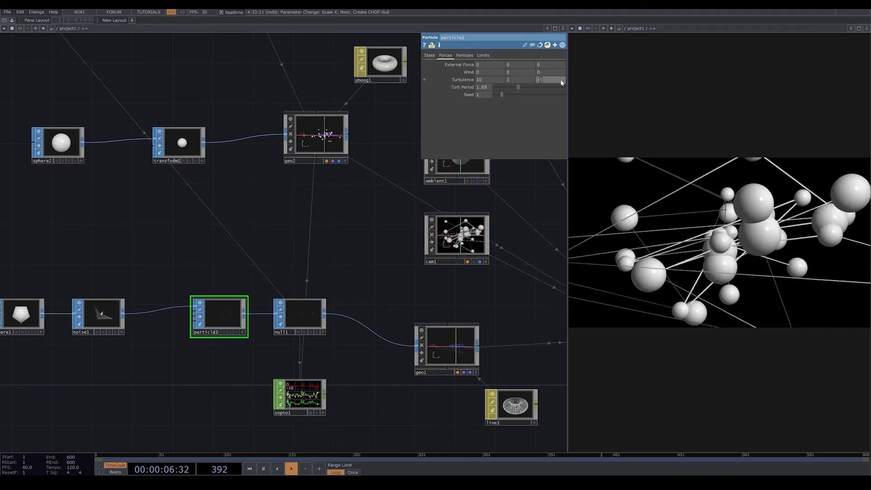
pyautogui.write('-12')
pyautogui.press('Return')
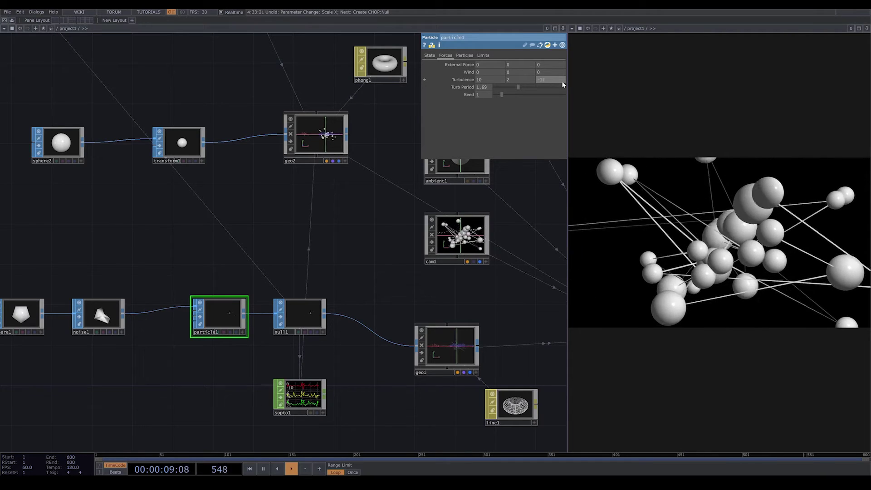
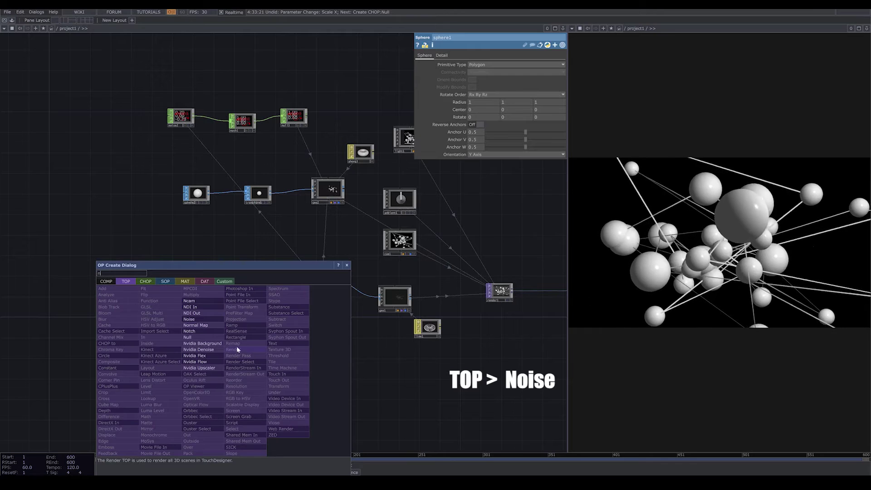
# Add a Noise TOP below the particle chain in the network
pyautogui.click(190, 319)
pyautogui.click(228, 362)
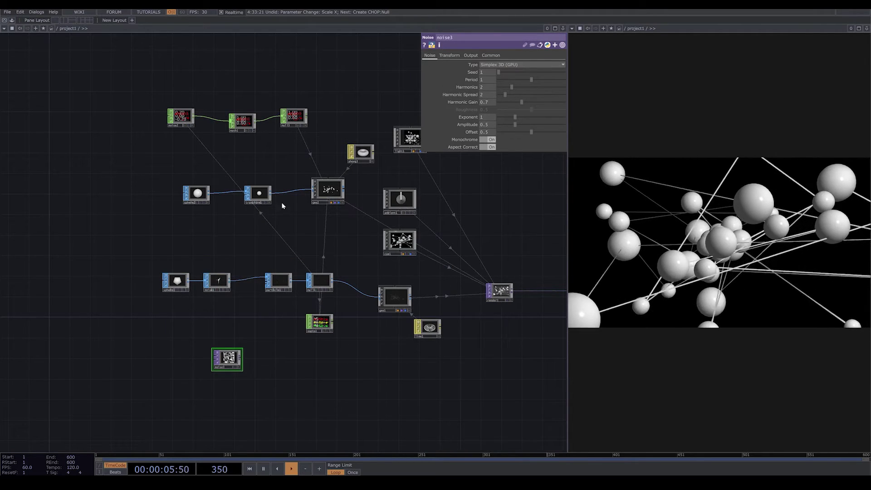
# Copy the op('null1').numPoints expression from noise2's End parameter into both Resolution values of the noise3 TOP
pyautogui.click(185, 118)
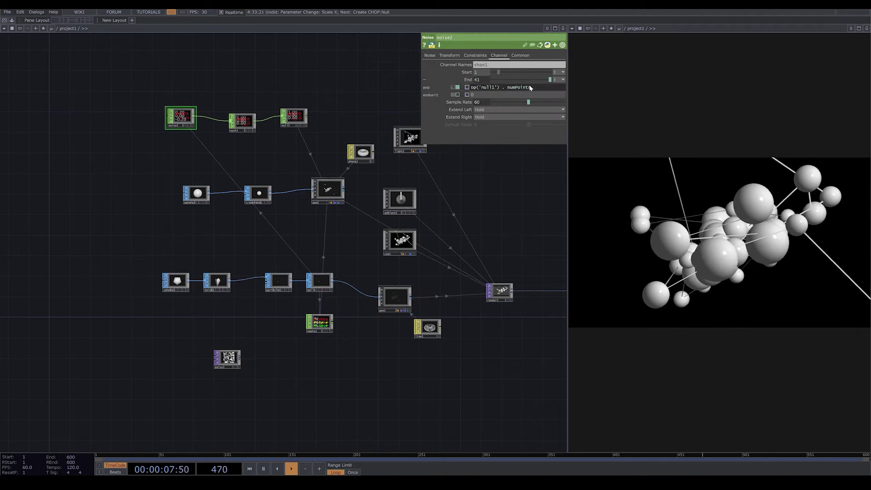
pyautogui.moveTo(514, 87); pyautogui.dragTo(449, 84)
pyautogui.hotkey('ctrl', 'c')
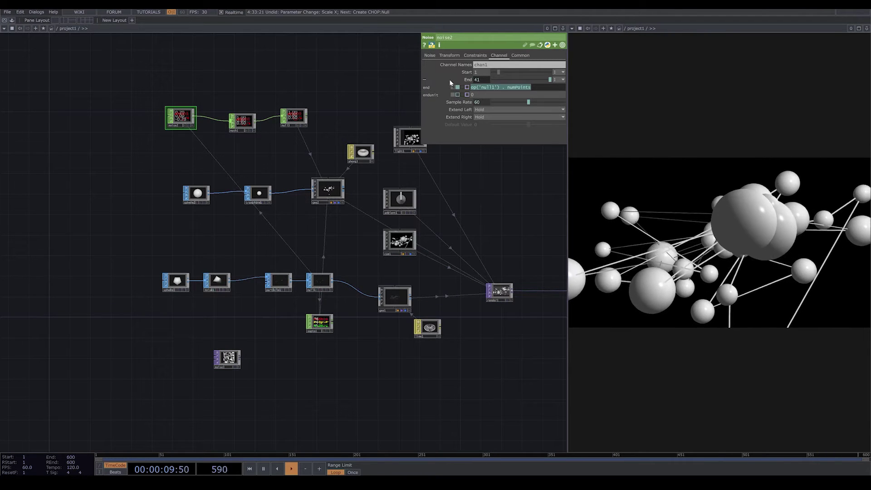
pyautogui.click(227, 360)
pyautogui.click(491, 55)
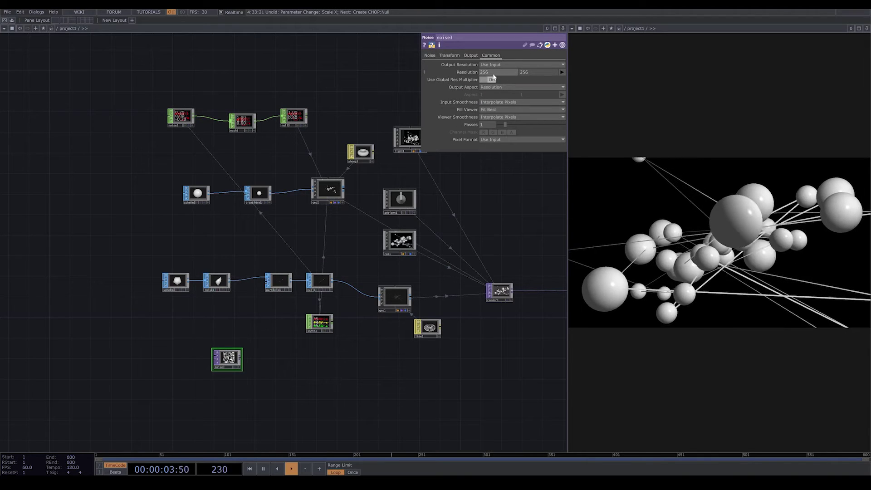
pyautogui.click(494, 72)
pyautogui.hotkey('ctrl', 'v')
pyautogui.press('Return')
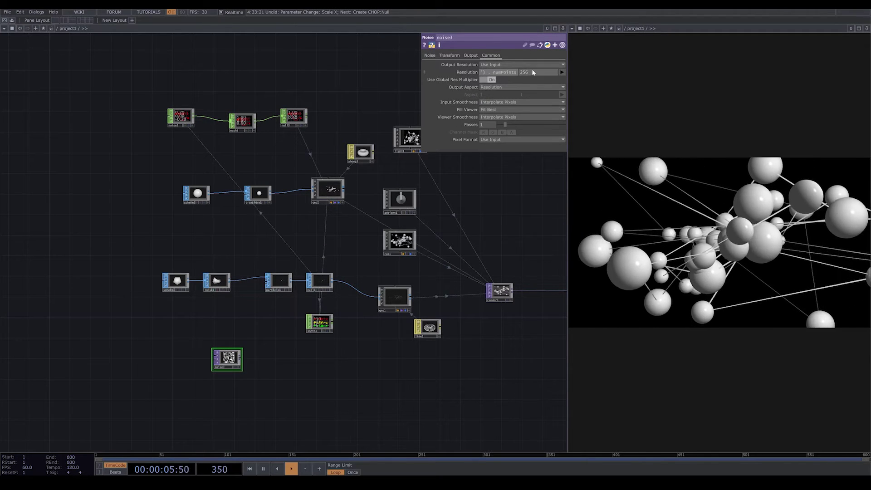
pyautogui.moveTo(533, 72); pyautogui.dragTo(517, 72)
pyautogui.hotkey('ctrl', 'v')
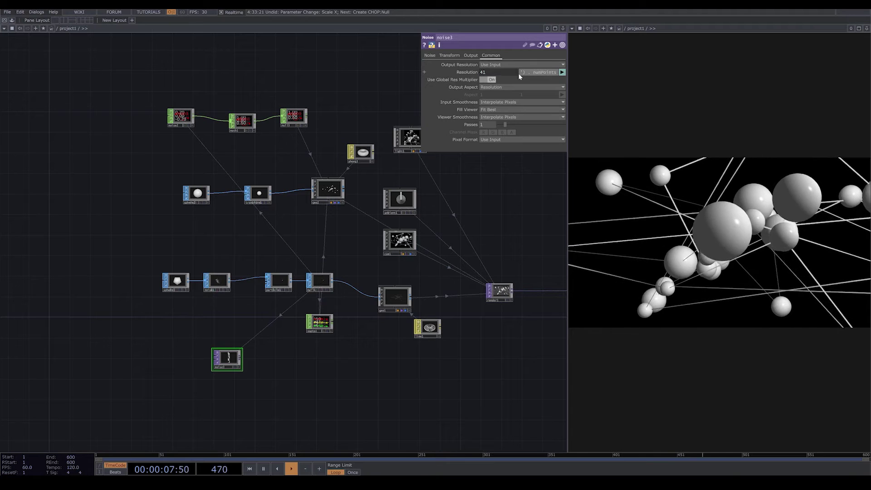
pyautogui.click(425, 72)
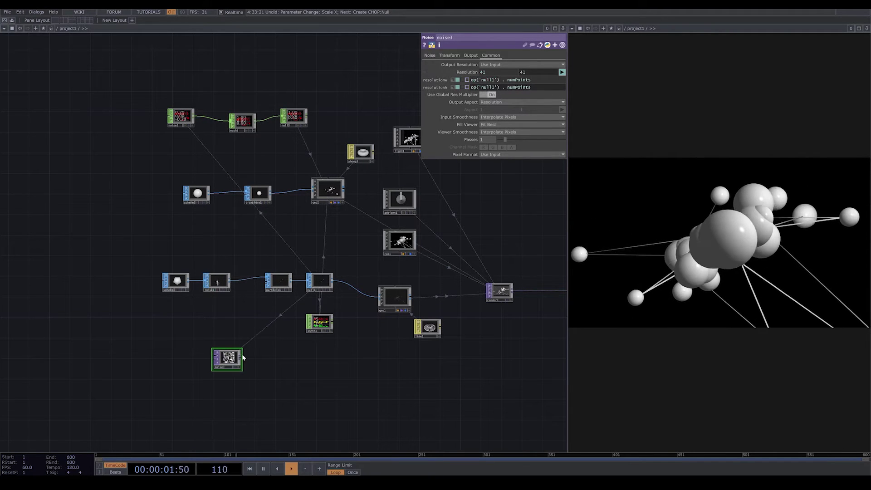
# Append a Null TOP to the output of noise3
pyautogui.press('Tab')
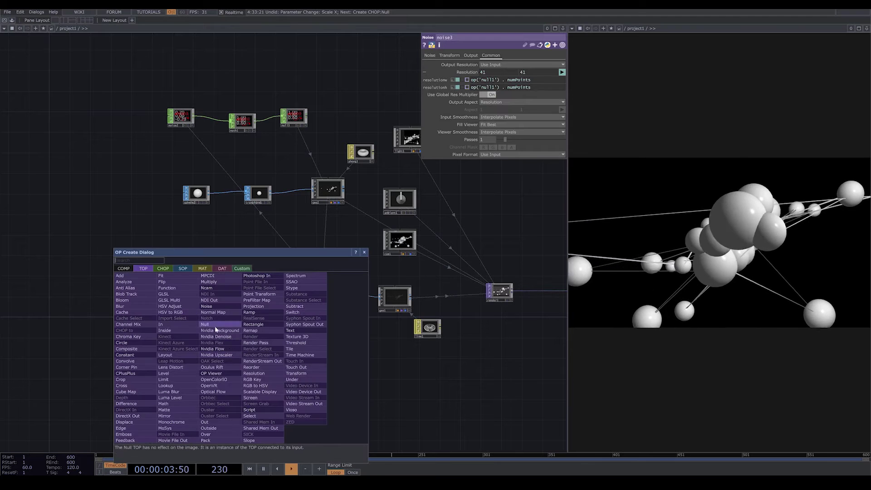
pyautogui.click(204, 325)
pyautogui.click(334, 363)
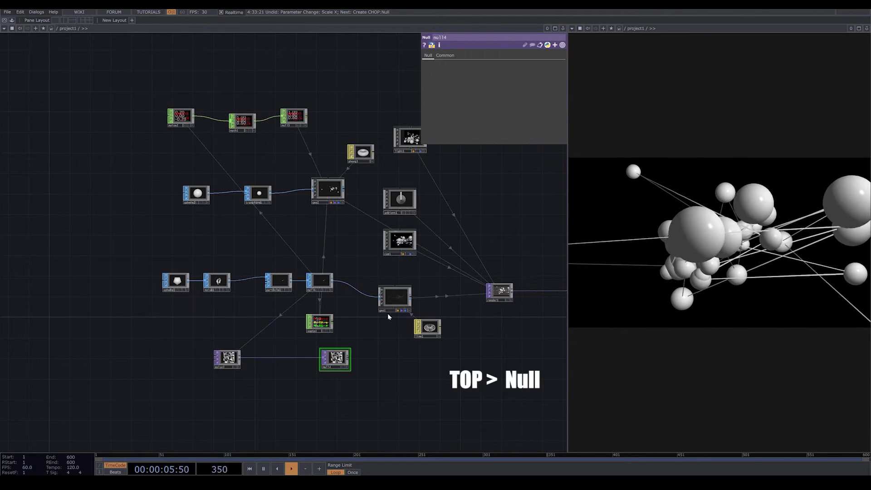
# Set geo2's instance Color OP to null4 and map its R, G and B to the r, g and b channels
pyautogui.click(333, 194)
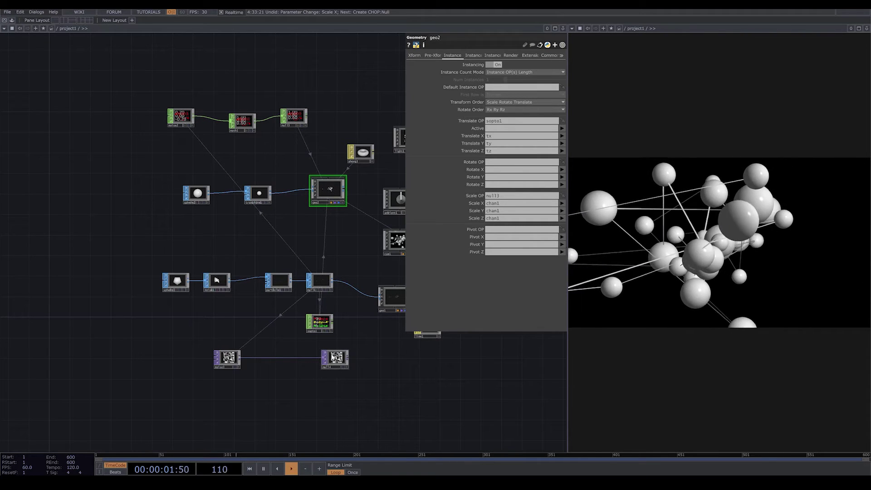
pyautogui.click(472, 55)
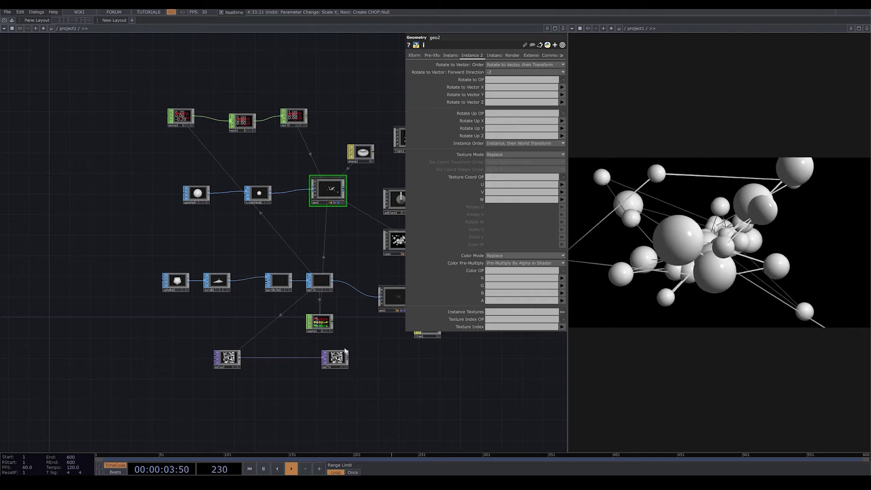
pyautogui.moveTo(339, 363); pyautogui.dragTo(513, 271)
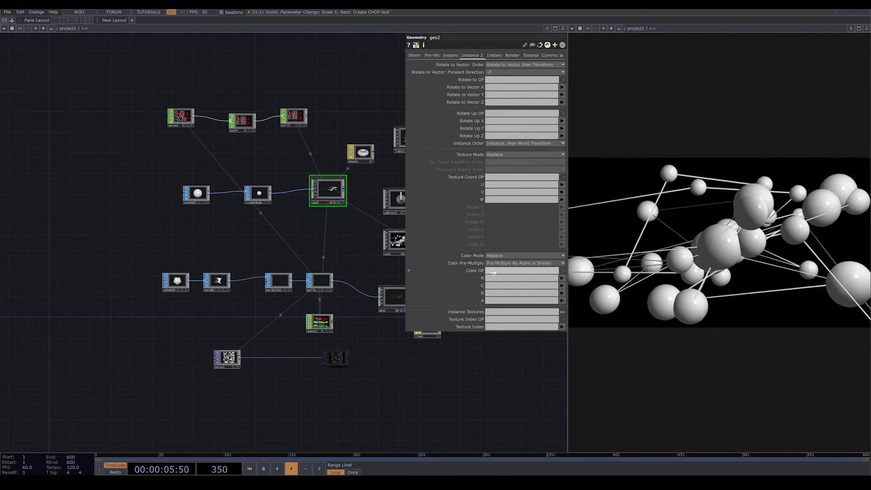
pyautogui.click(562, 279)
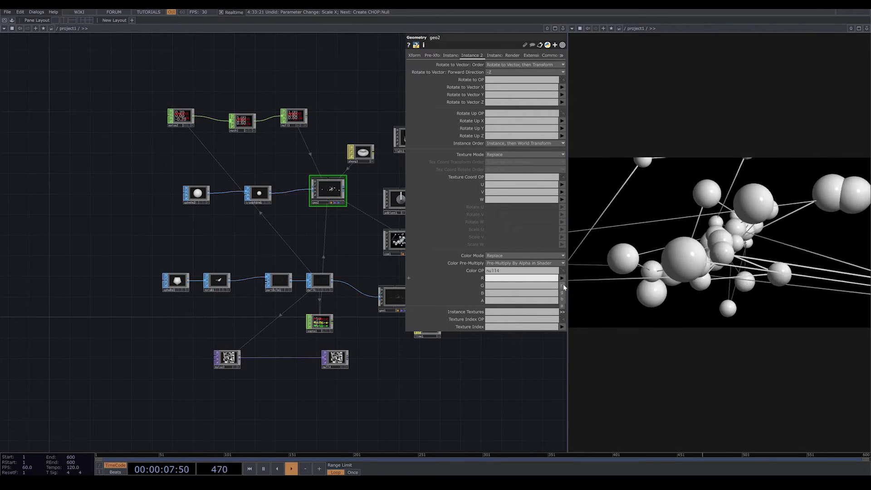
pyautogui.click(563, 285)
pyautogui.click(562, 286)
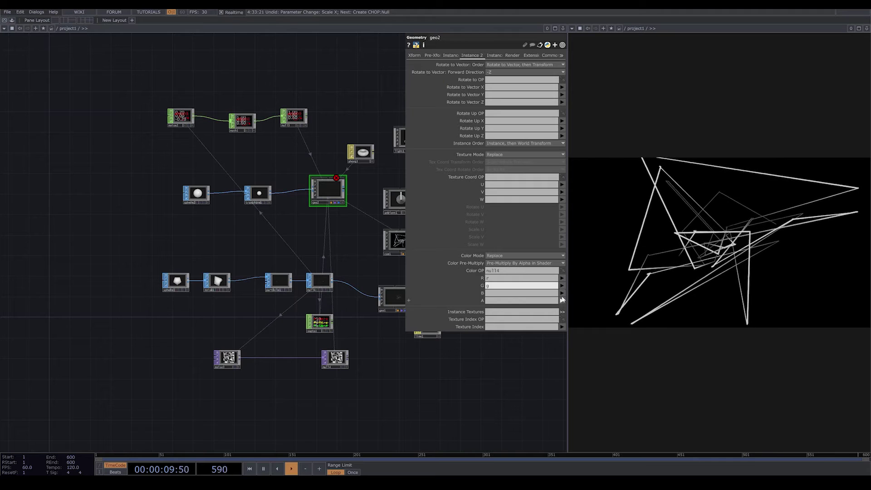
pyautogui.click(562, 294)
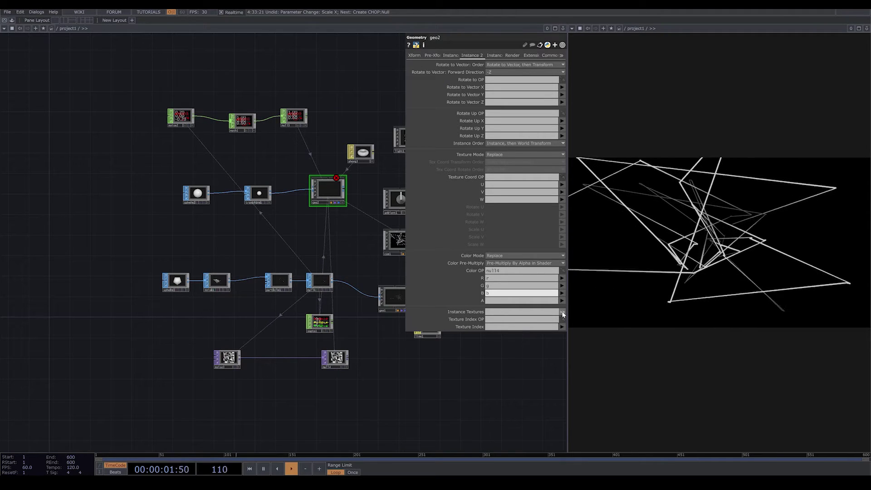
# Add a TOP to CHOP from null4's output and place it beside null4
pyautogui.moveTo(380, 411); pyautogui.dragTo(328, 410)
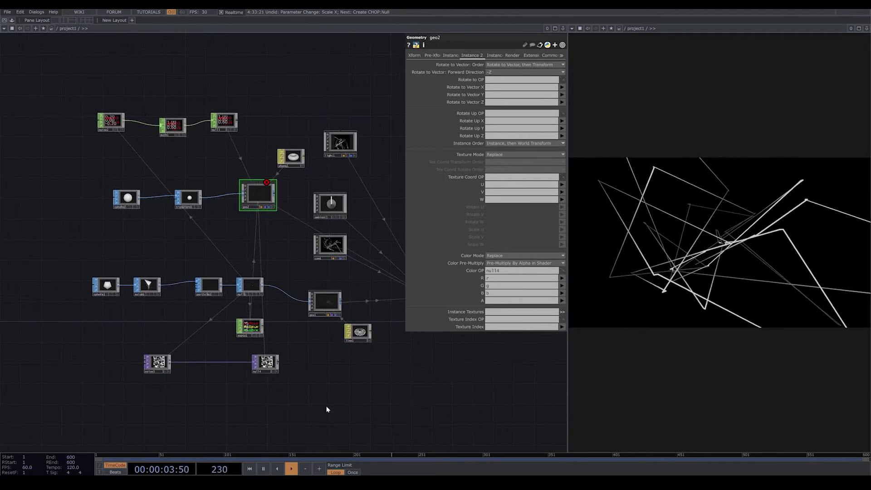
pyautogui.click(165, 364)
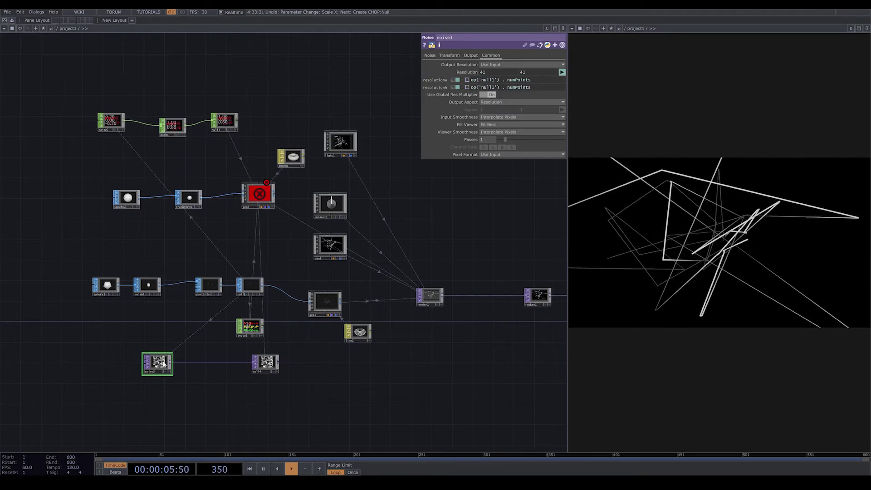
pyautogui.moveTo(265, 392); pyautogui.dragTo(330, 356)
pyautogui.rightClick(341, 346)
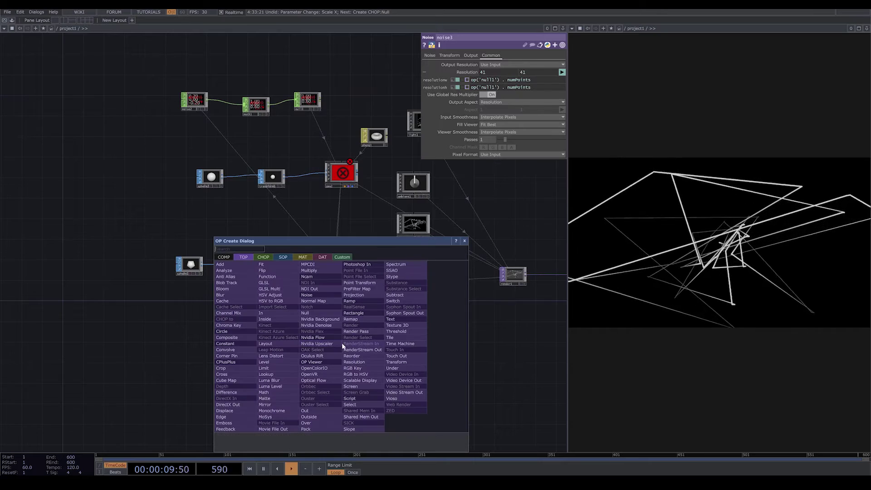
pyautogui.click(266, 257)
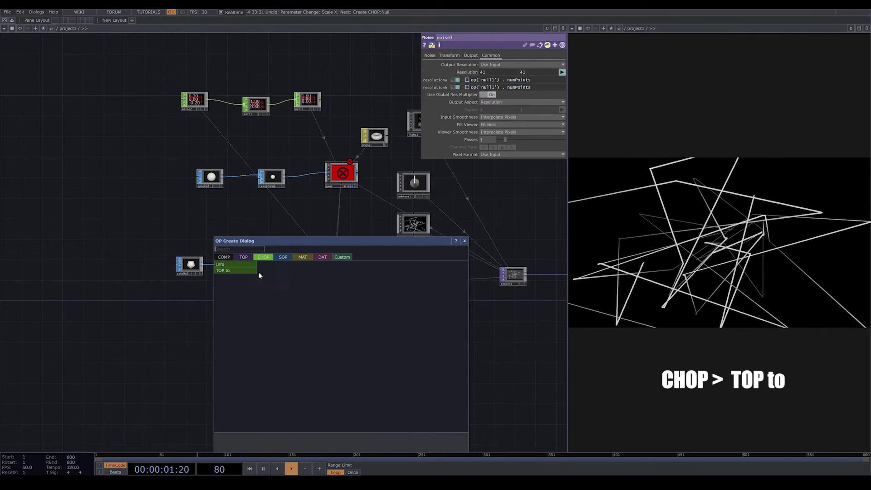
pyautogui.click(227, 270)
pyautogui.click(376, 347)
# Replace geo2's instance Color OP with topto1 and move null4 closer to noise3
pyautogui.moveTo(327, 145); pyautogui.dragTo(292, 152)
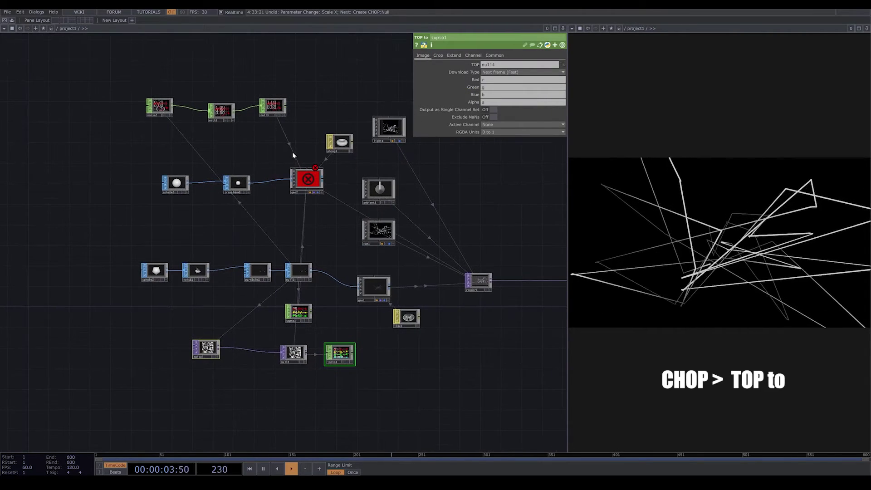
pyautogui.click(307, 182)
pyautogui.moveTo(341, 354)
pyautogui.mouseDown()
pyautogui.moveTo(369, 350)
pyautogui.moveTo(488, 271)
pyautogui.mouseUp()
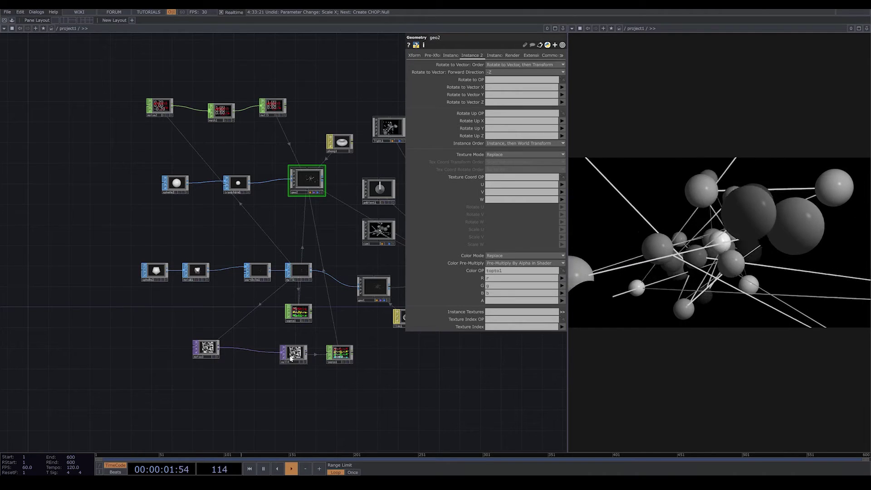
pyautogui.moveTo(292, 355); pyautogui.dragTo(271, 351)
# Turn off Monochrome on the noise3 TOP to produce coloured noise
pyautogui.moveTo(282, 390); pyautogui.dragTo(330, 393)
pyautogui.click(257, 356)
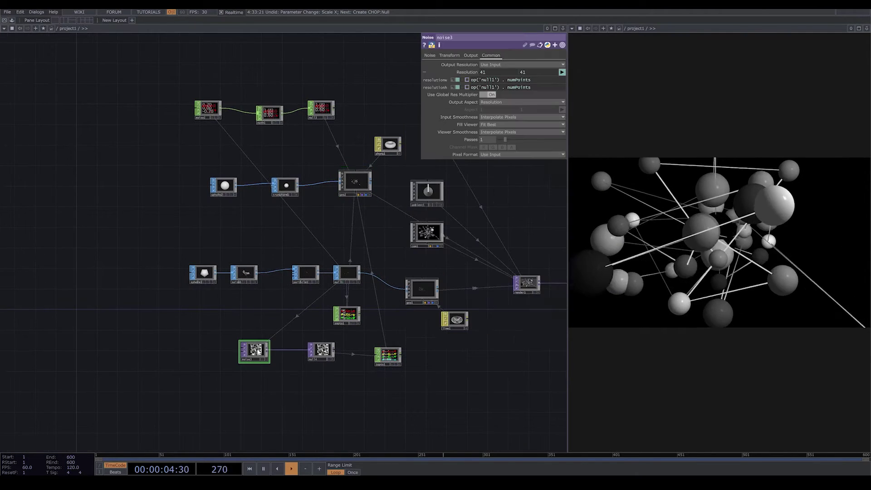
pyautogui.click(429, 56)
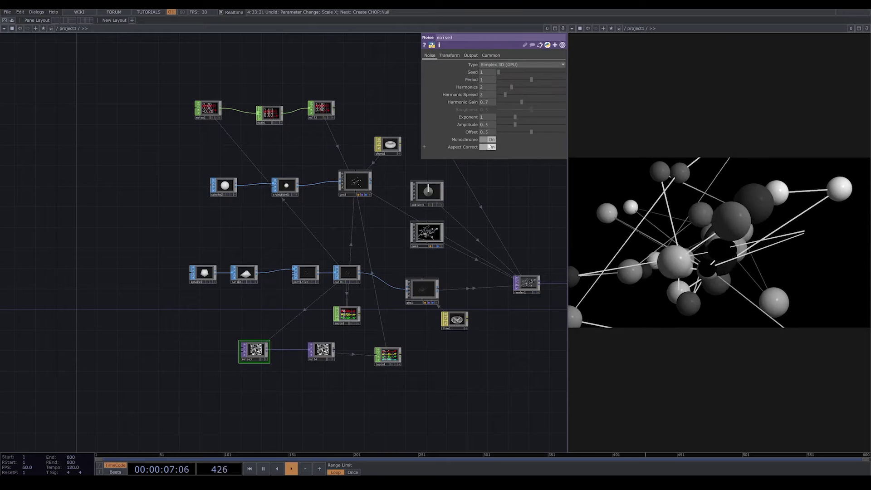
pyautogui.click(487, 139)
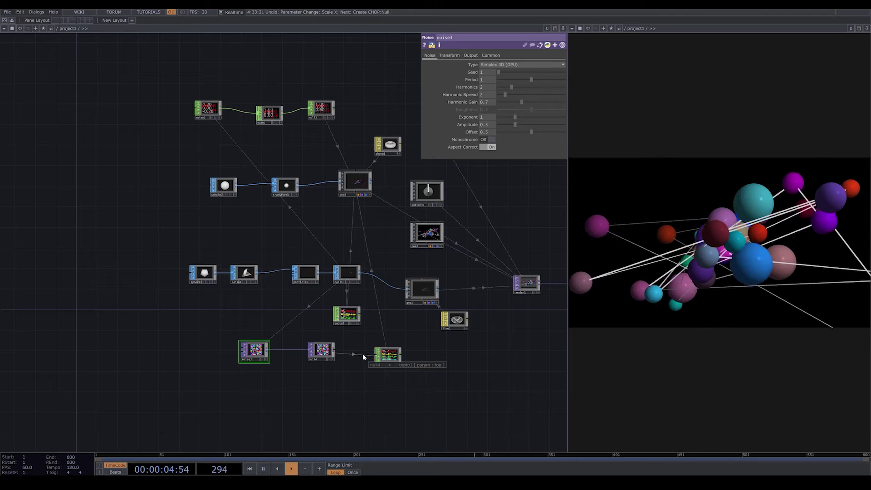
# Lower particle1's Turb Period to about 0.51 and pulse its Reset to restart the particle system
pyautogui.click(243, 276)
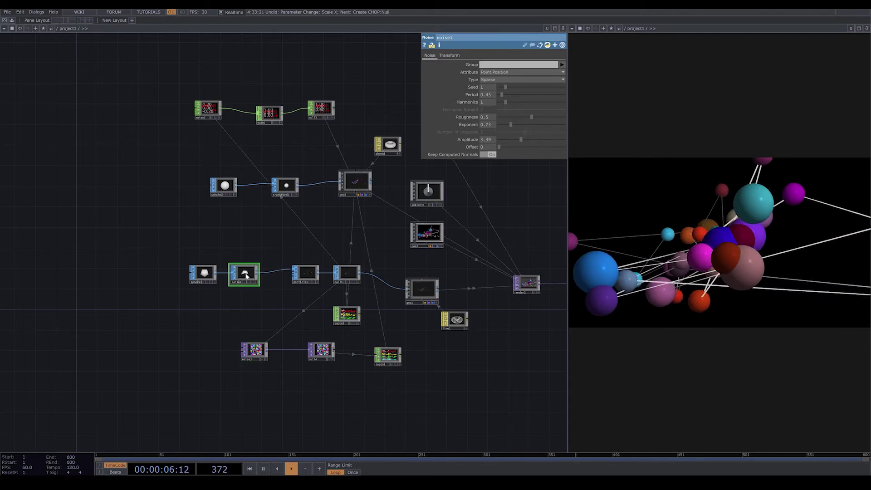
pyautogui.click(305, 274)
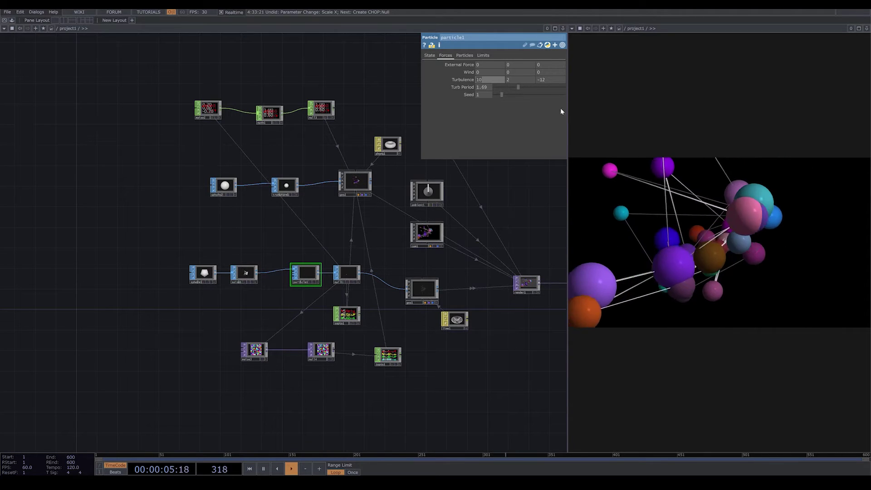
pyautogui.moveTo(530, 229); pyautogui.dragTo(436, 265)
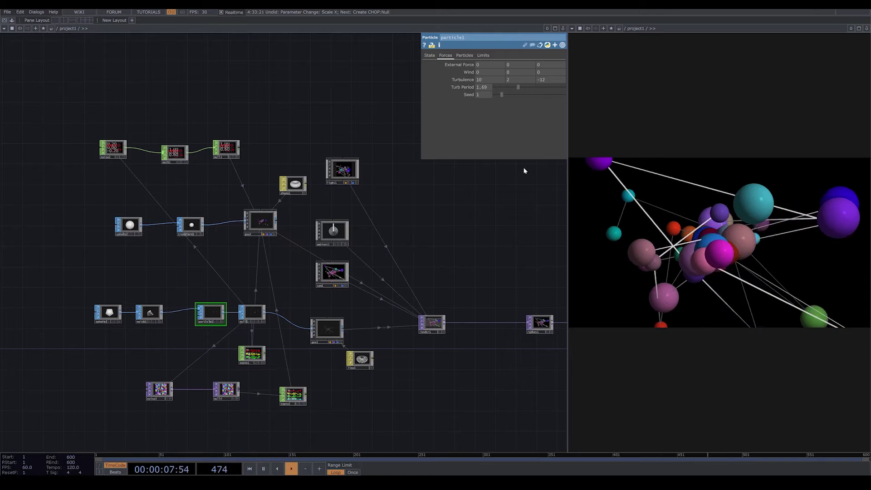
pyautogui.moveTo(518, 87); pyautogui.dragTo(502, 86)
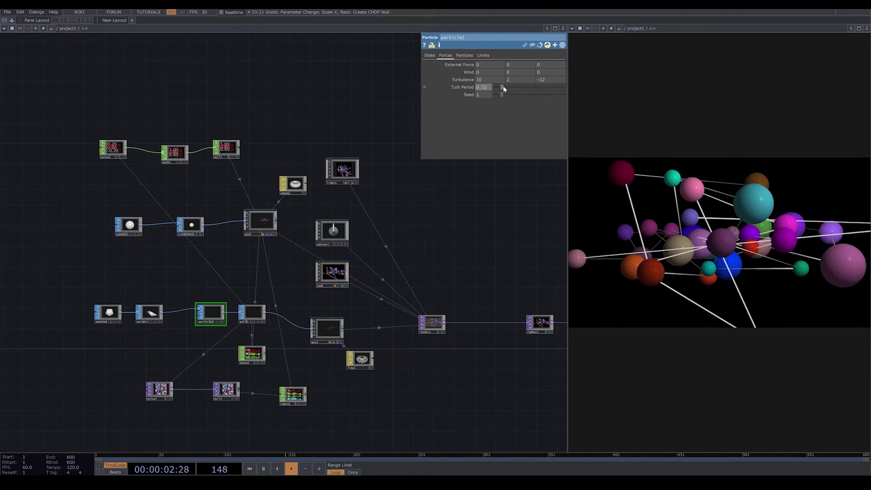
pyautogui.click(430, 55)
pyautogui.click(500, 155)
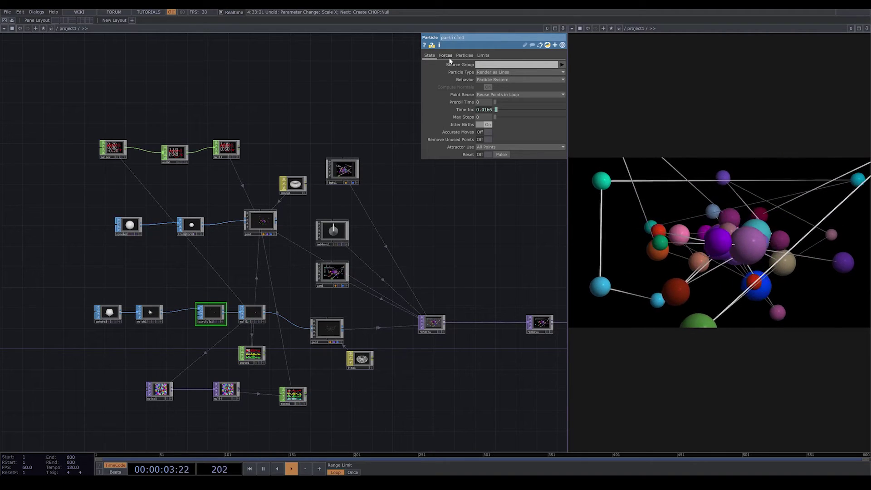
# Activate cam1's viewer and pull the camera back so the whole particle cluster fits in the render
pyautogui.scroll(-3, 443, 293)
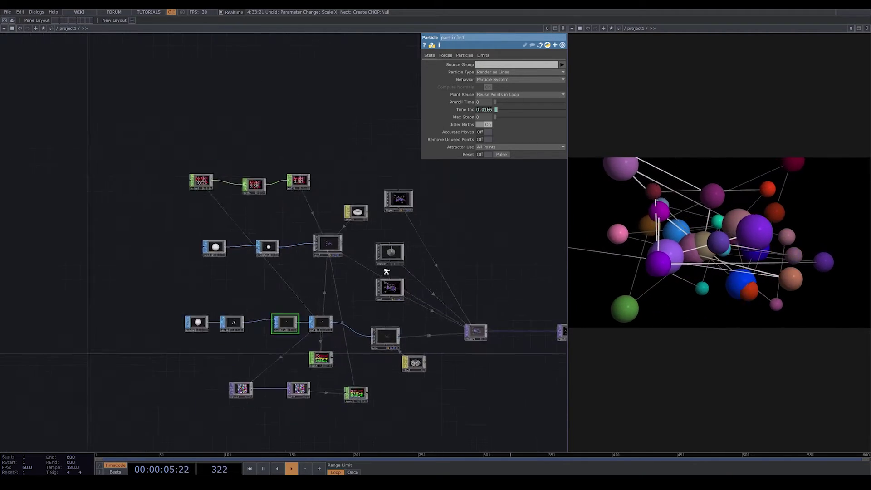
pyautogui.scroll(3, 388, 275)
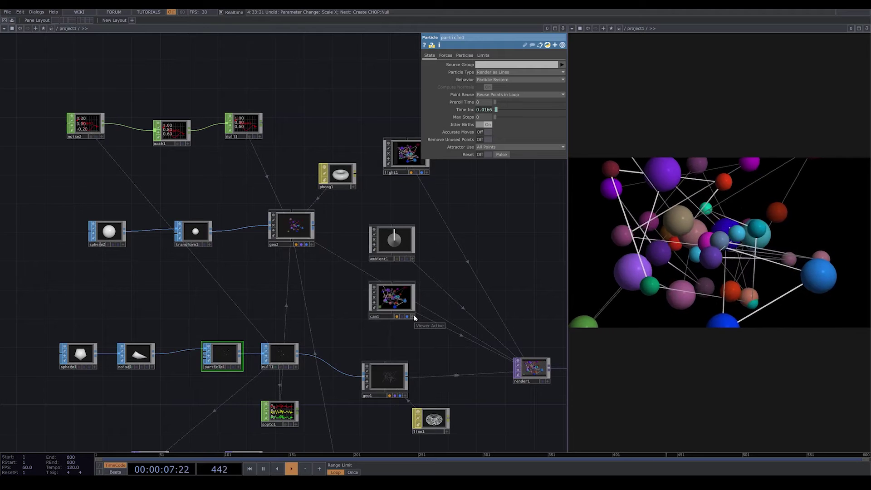
pyautogui.click(413, 316)
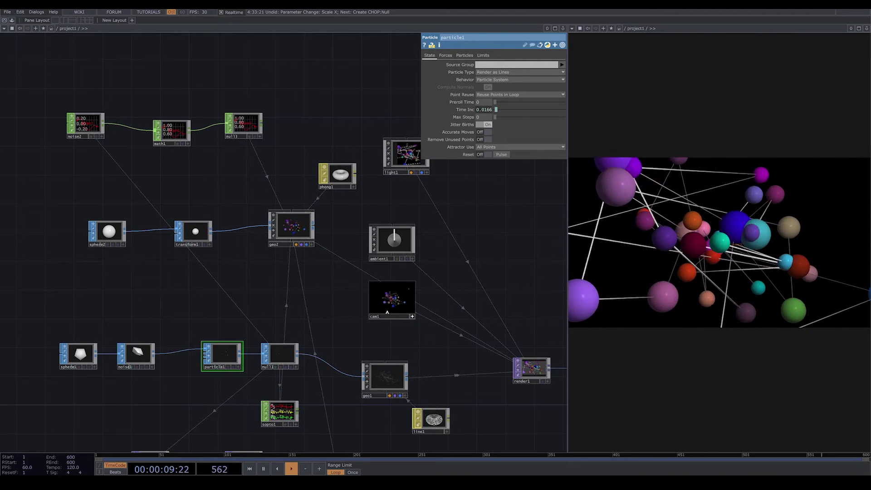
pyautogui.scroll(-3, 388, 312)
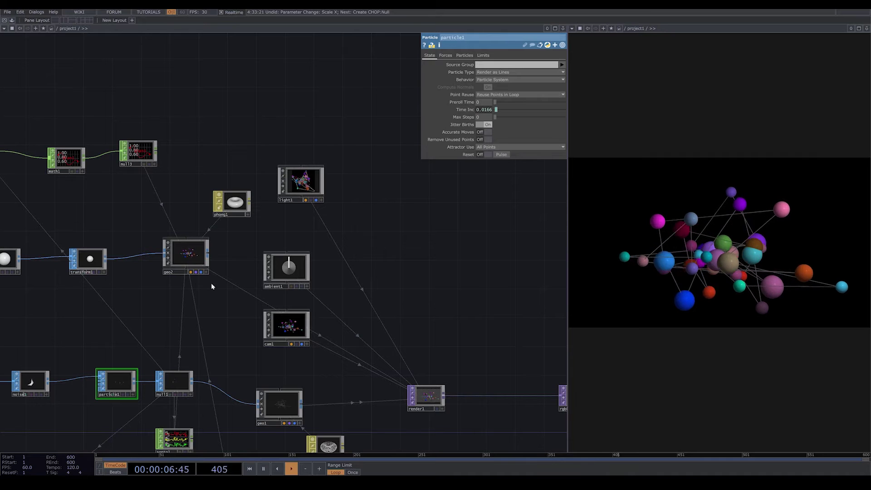
# Enable Linear fog on cam1 and lower its Fog Alpha to about 0.085
pyautogui.click(286, 329)
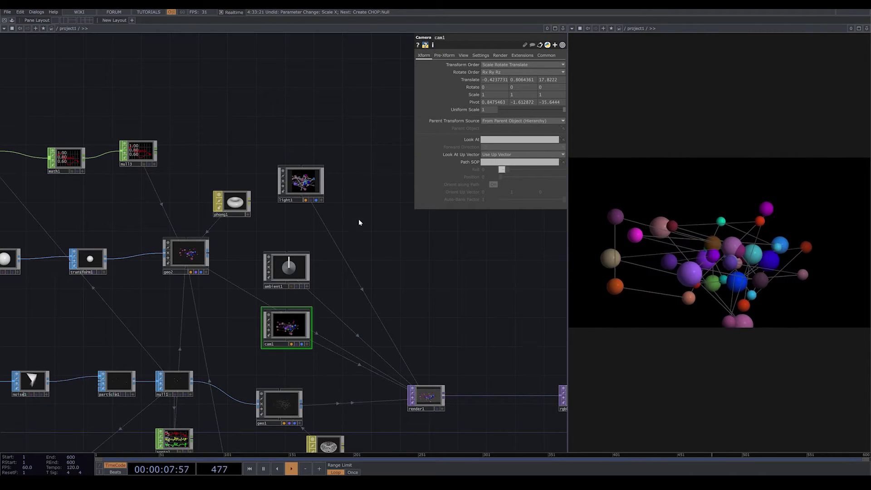
pyautogui.click(481, 56)
pyautogui.click(497, 78)
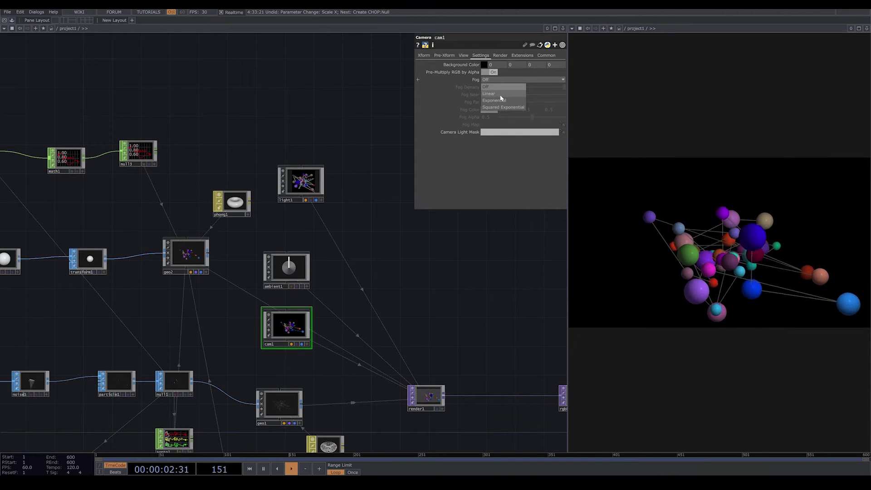
pyautogui.click(500, 95)
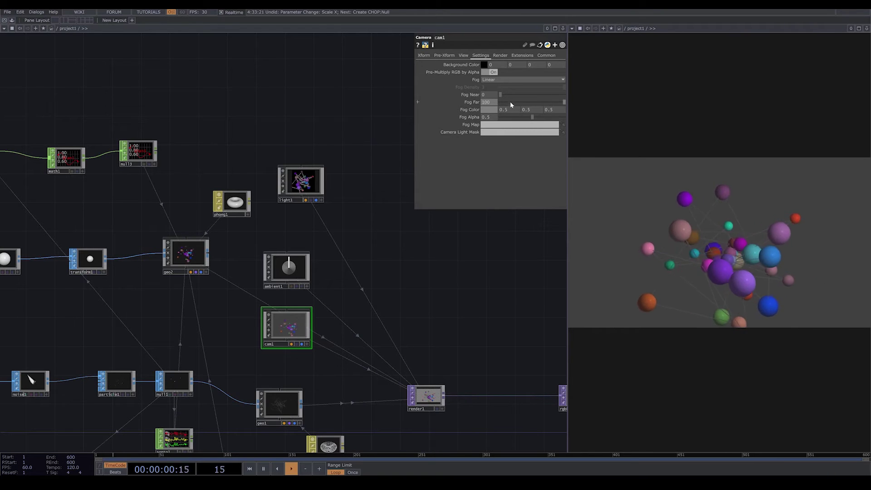
pyautogui.click(505, 117)
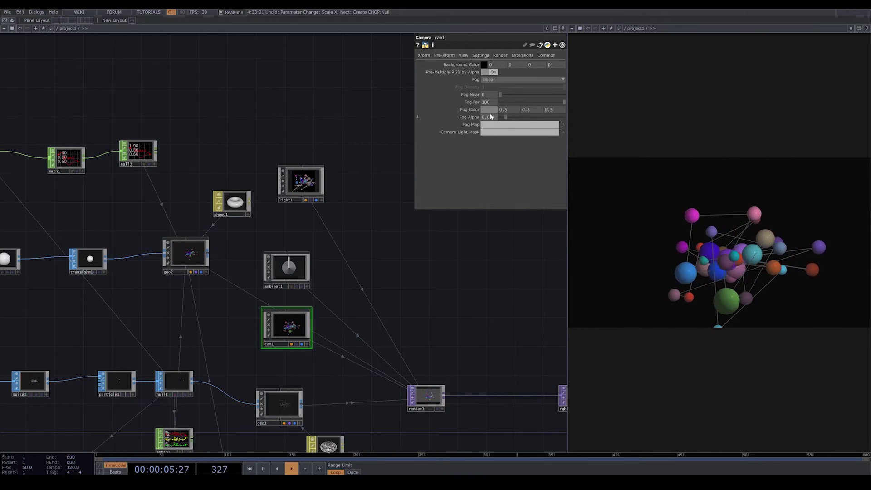
# Change cam1's Fog Color to a pale cyan with red about 0.69, green 1 and blue 1
pyautogui.click(489, 110)
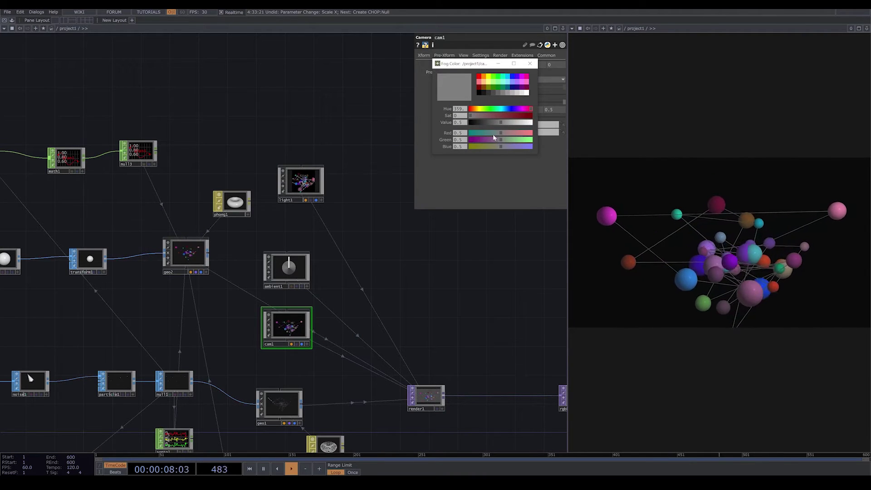
pyautogui.moveTo(493, 134); pyautogui.dragTo(469, 133)
pyautogui.moveTo(501, 140); pyautogui.dragTo(537, 147)
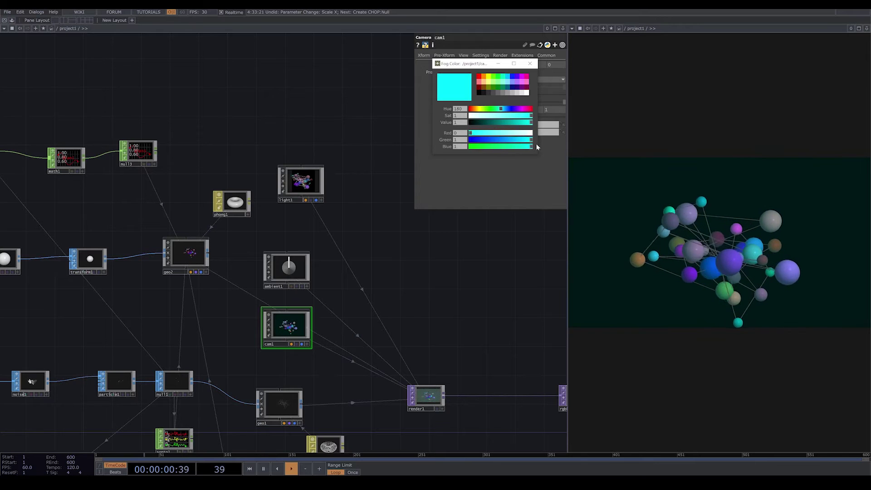
pyautogui.moveTo(471, 133); pyautogui.dragTo(514, 137)
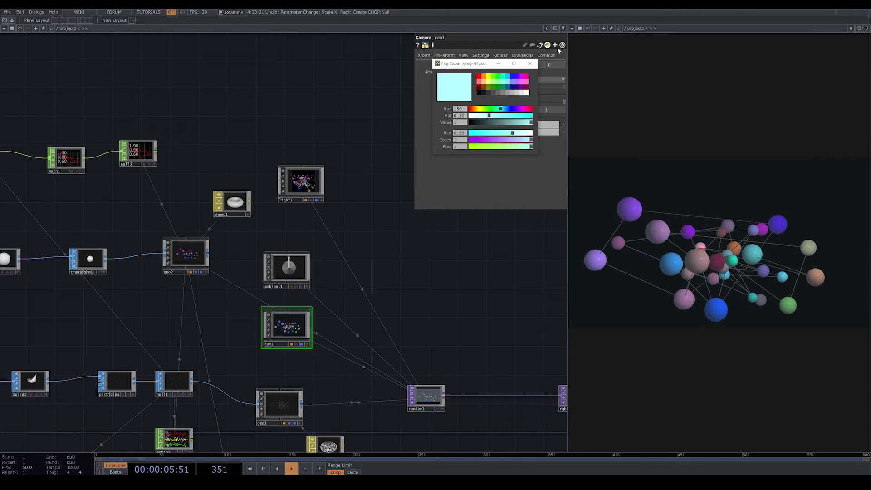
pyautogui.click(530, 63)
pyautogui.scroll(-5, 346, 364)
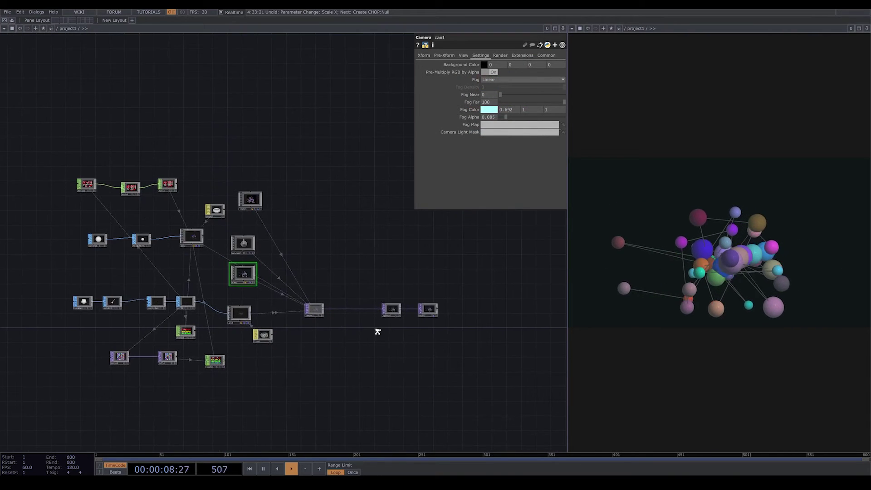
pyautogui.scroll(4, 378, 332)
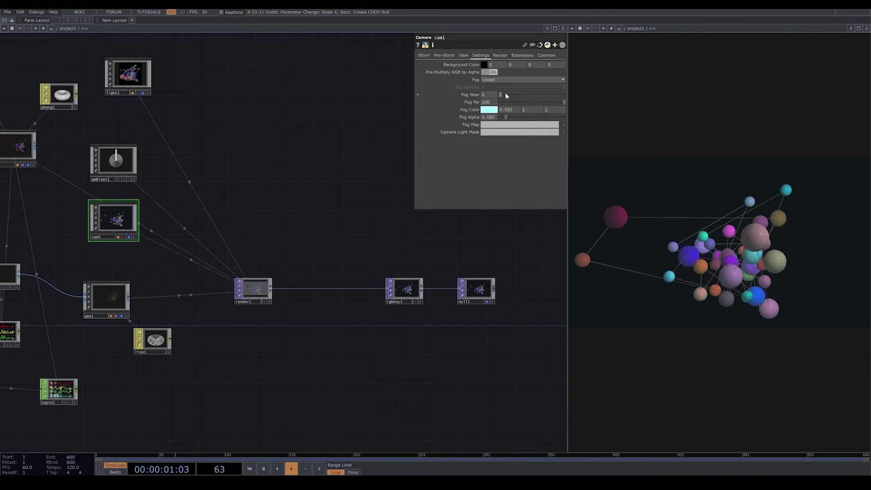
pyautogui.moveTo(506, 95)
pyautogui.mouseDown()
pyautogui.moveTo(511, 100)
pyautogui.moveTo(490, 97)
pyautogui.mouseUp()
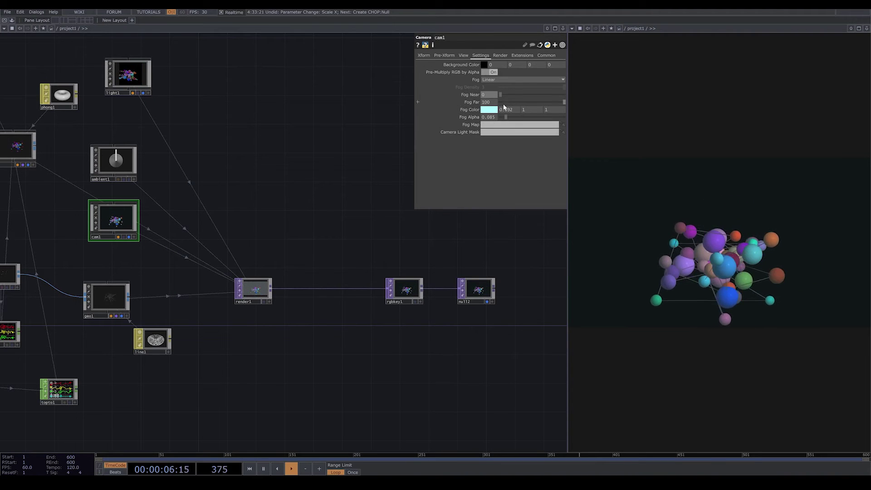
# Add a Noise TOP in the empty network area below render1
pyautogui.moveTo(372, 327); pyautogui.dragTo(408, 298)
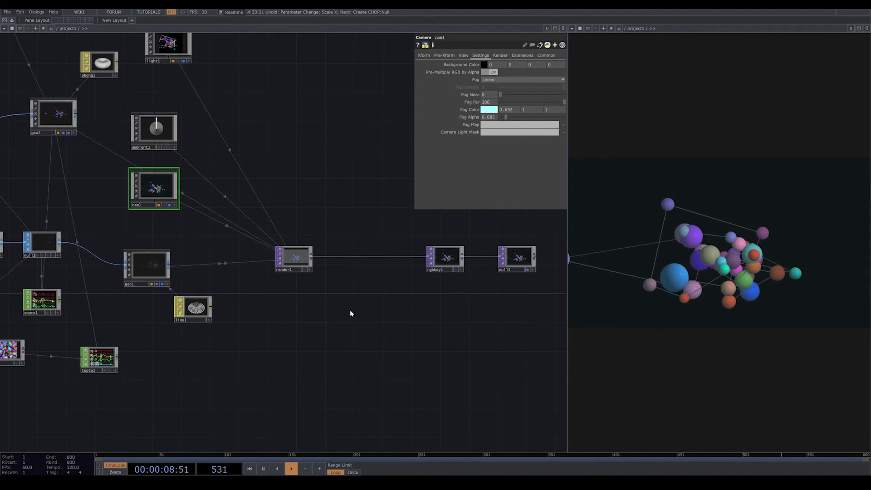
pyautogui.press('Tab')
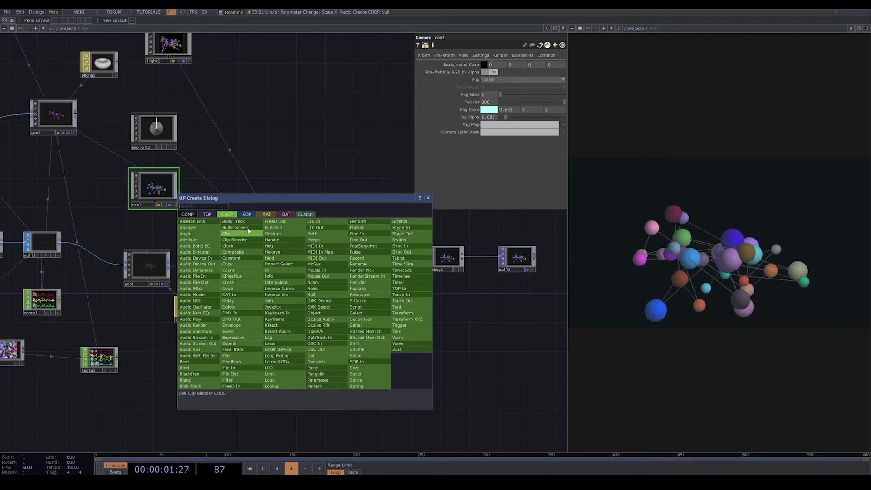
pyautogui.click(208, 214)
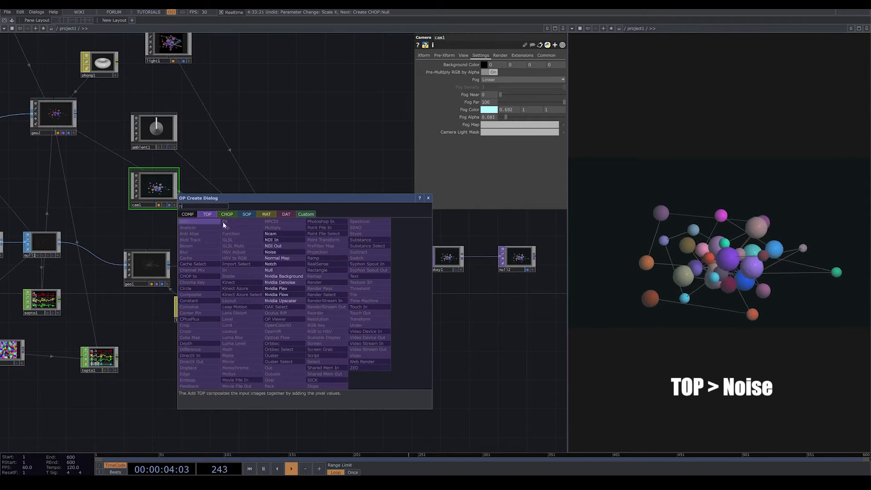
pyautogui.click(281, 251)
pyautogui.click(302, 310)
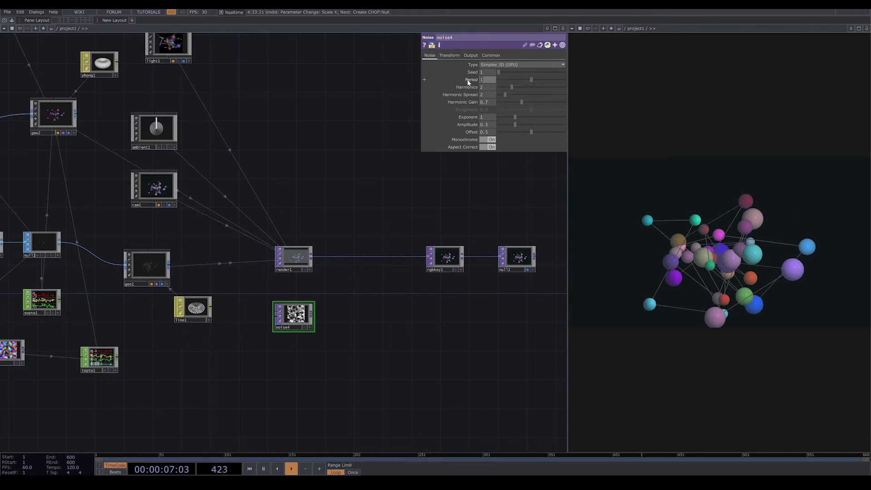
# Set the Period of noise4 to 6
pyautogui.press('Return')
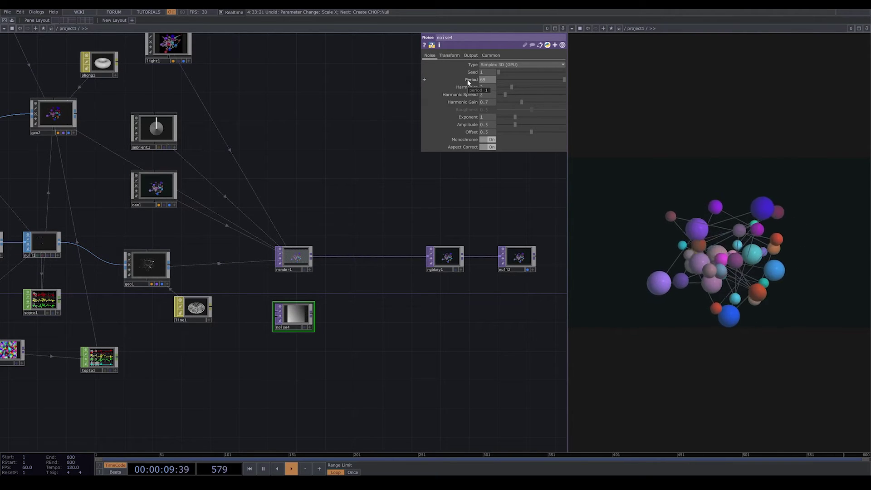
pyautogui.write('6')
pyautogui.press('Return')
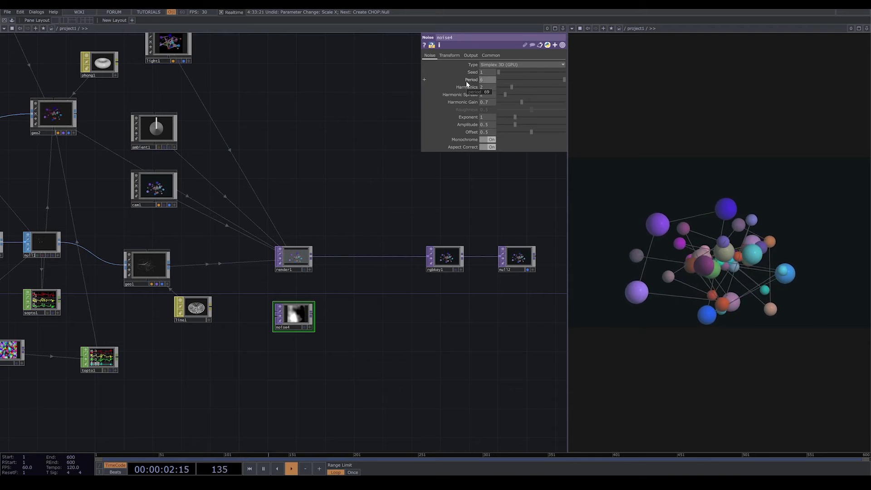
pyautogui.scroll(5, 255, 362)
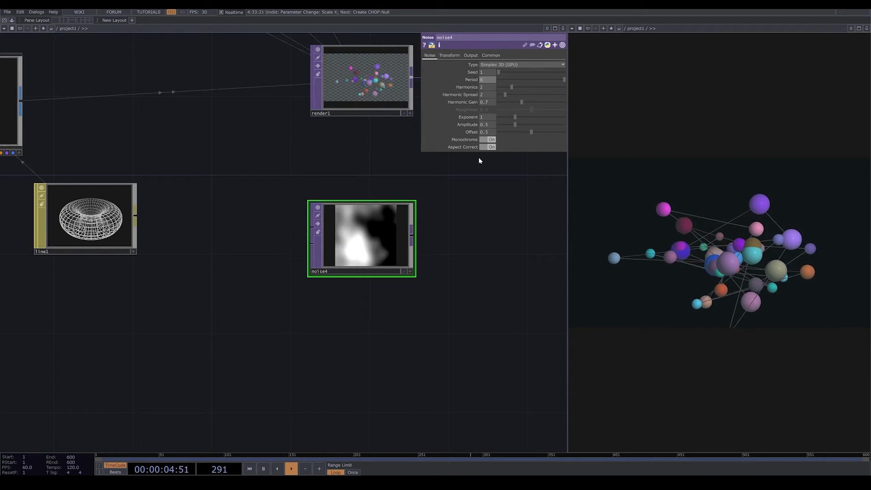
# Turn off Monochrome on noise4 and smooth it with Harmonic Spread 0.8 and Harmonic Gain 0.15
pyautogui.click(488, 139)
pyautogui.scroll(-3, 347, 319)
pyautogui.moveTo(347, 319); pyautogui.dragTo(296, 346)
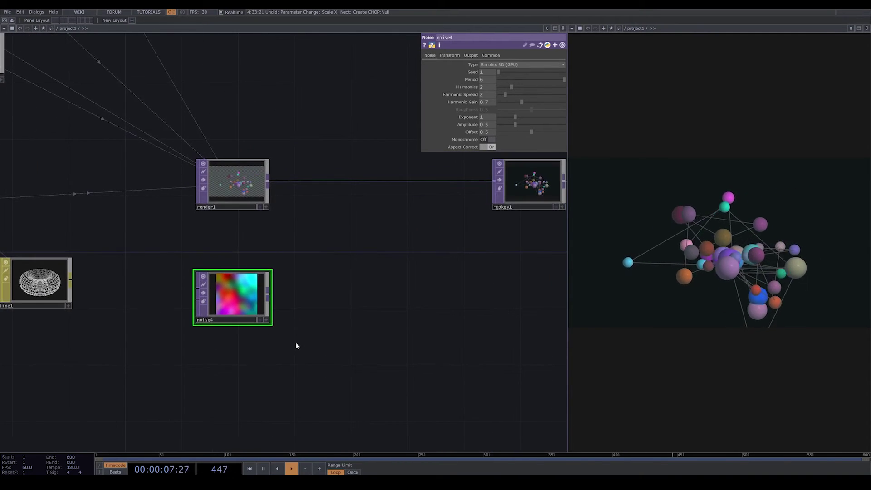
pyautogui.click(502, 95)
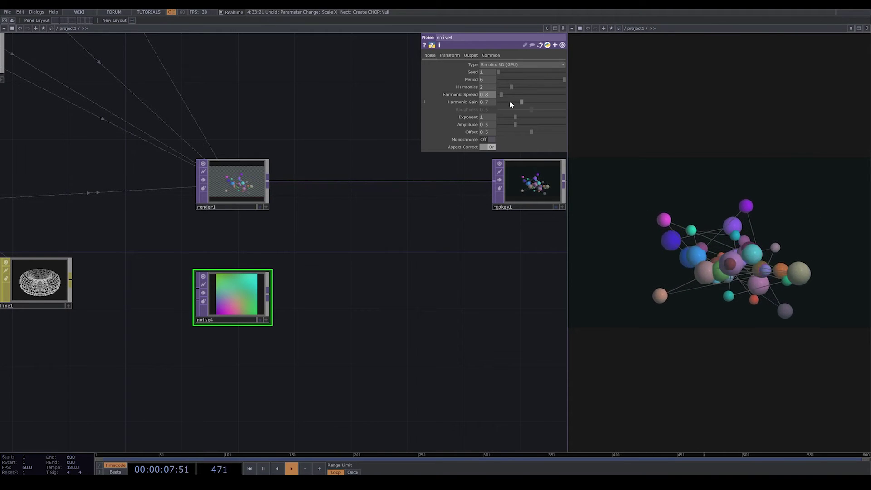
pyautogui.click(507, 102)
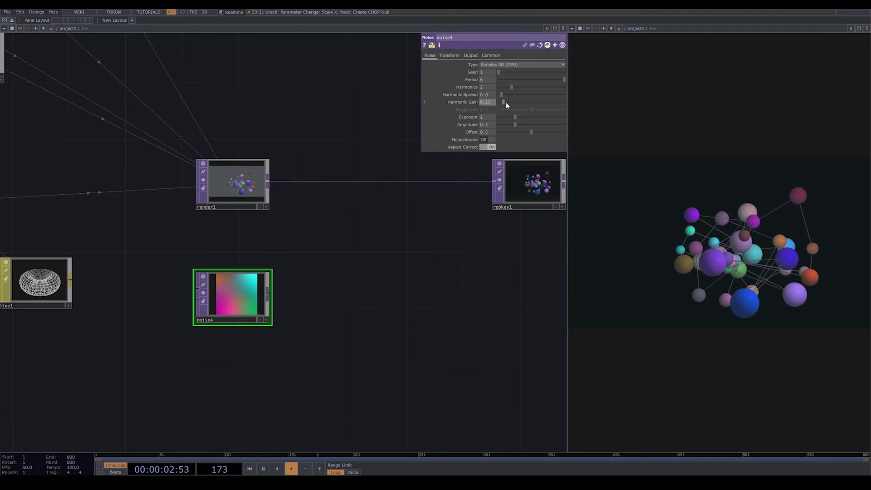
# Append a Channel Mix TOP to the output of noise4
pyautogui.click(271, 296)
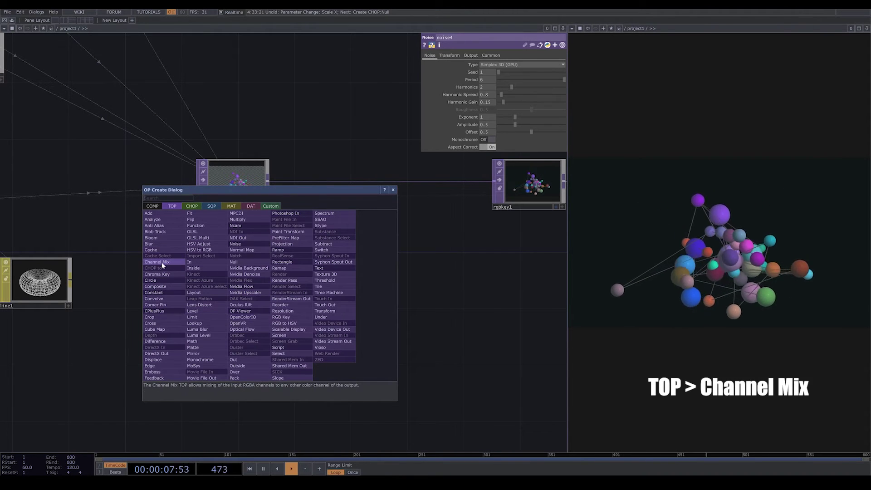
pyautogui.click(162, 263)
pyautogui.click(422, 311)
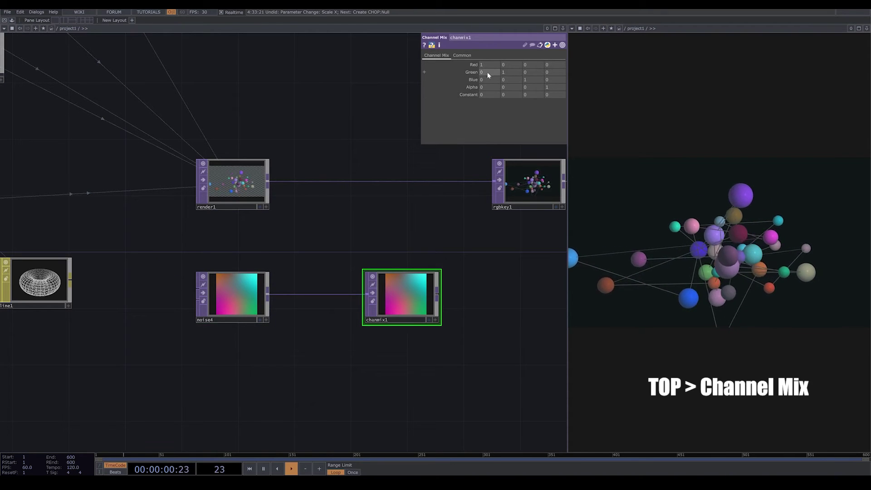
# In chanmix1, set the first Green value to 1 and the first Blue value to 0.2, and slightly raise the second Blue value
pyautogui.moveTo(487, 74); pyautogui.dragTo(477, 74)
pyautogui.write('1')
pyautogui.press('Return')
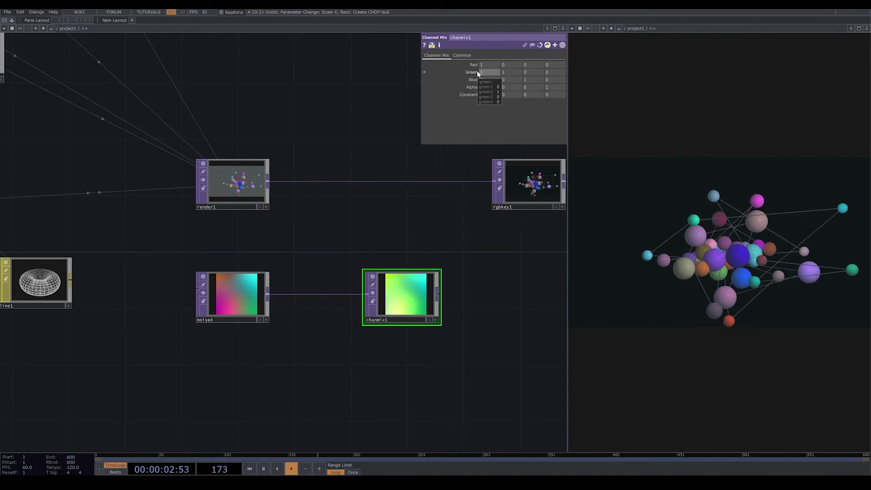
pyautogui.write('.2')
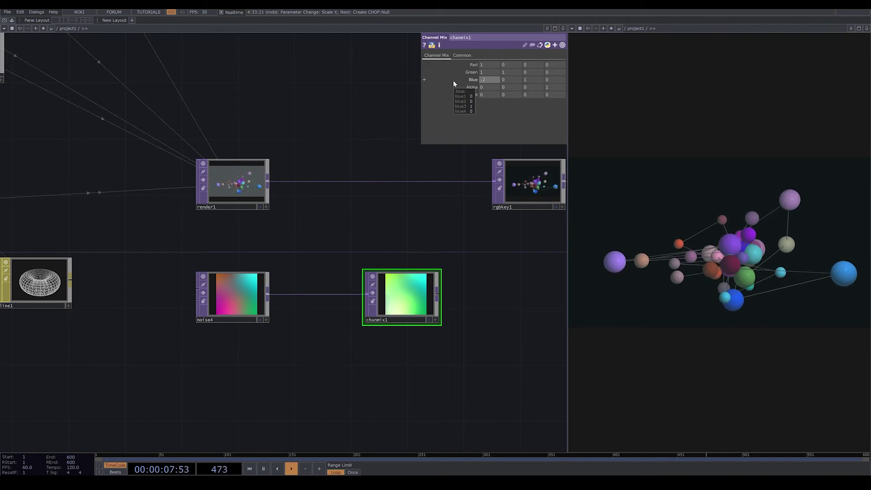
pyautogui.press('Tab')
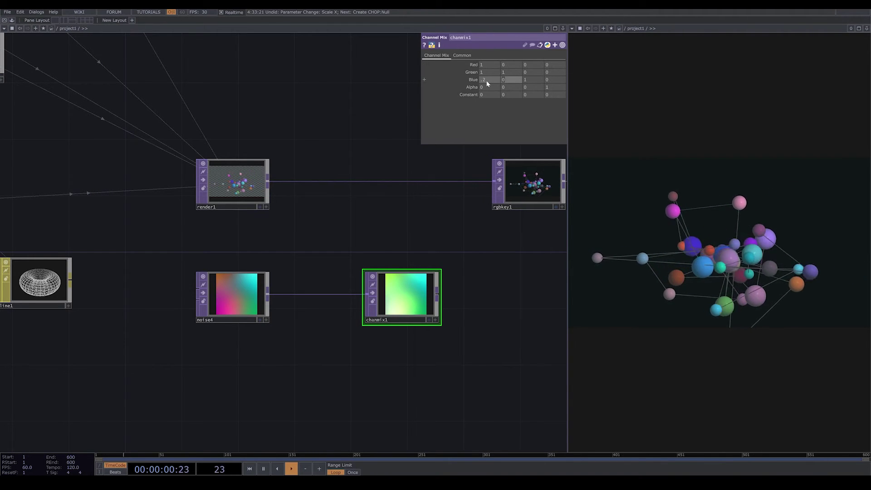
pyautogui.write('.5')
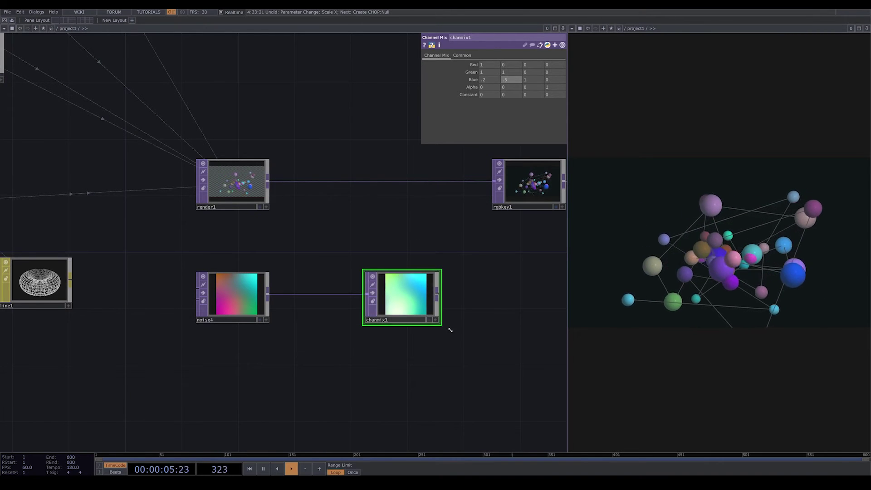
# Copy render1's Resolution parameter and paste it as a reference into noise4's Resolution
pyautogui.moveTo(279, 292); pyautogui.dragTo(249, 302)
pyautogui.click(198, 198)
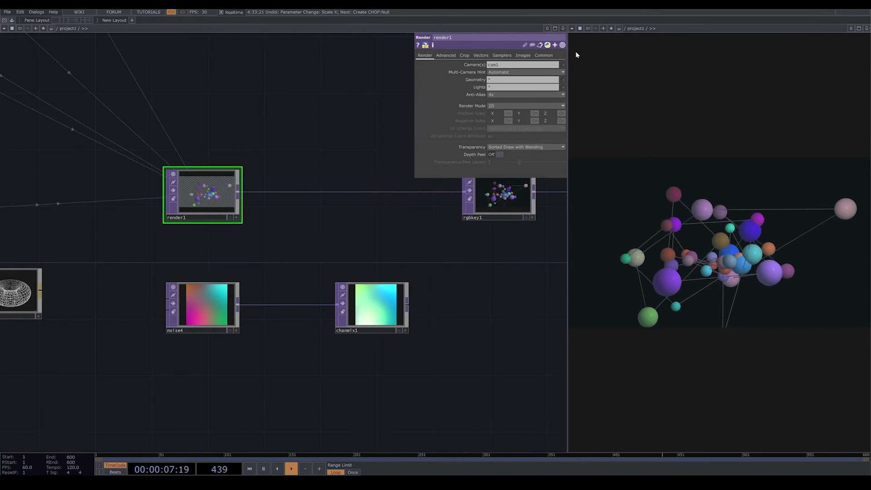
pyautogui.click(551, 56)
pyautogui.rightClick(477, 67)
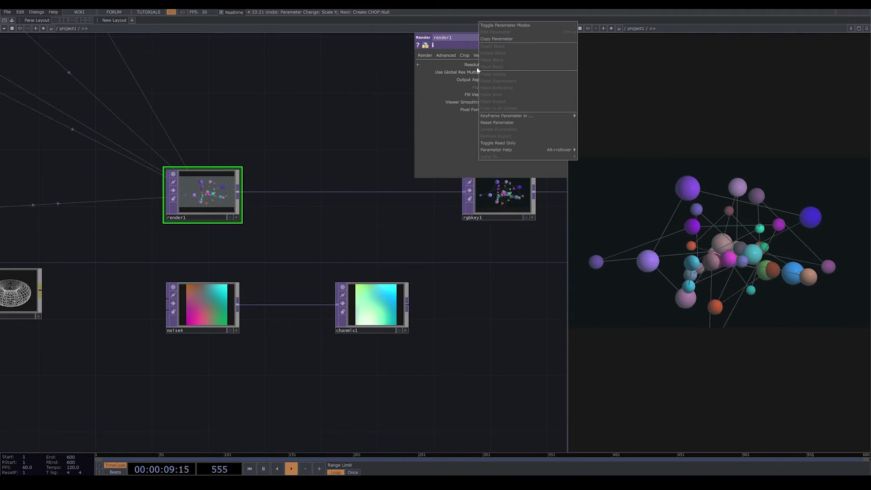
pyautogui.click(495, 39)
pyautogui.click(200, 317)
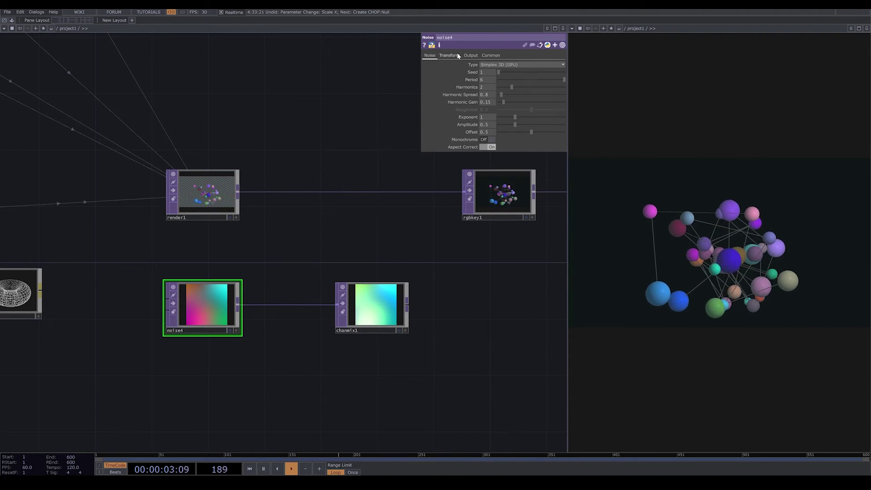
pyautogui.click(485, 55)
pyautogui.rightClick(472, 72)
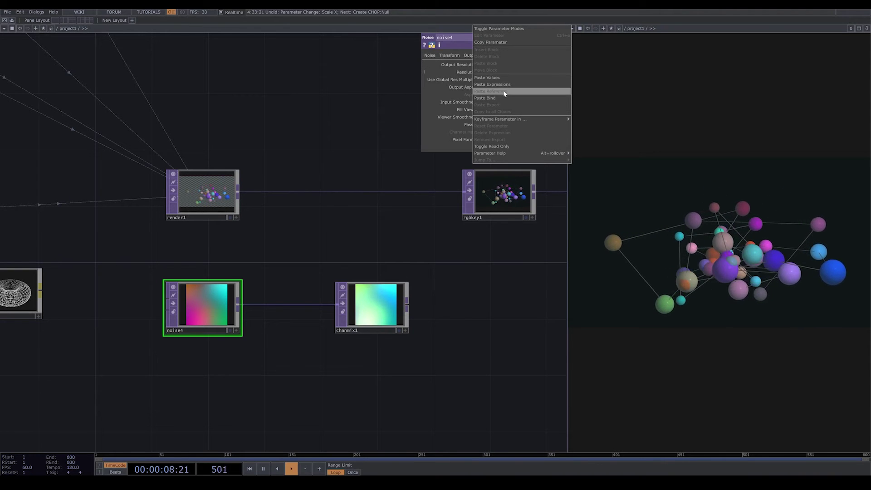
pyautogui.click(504, 93)
# Move rgbkey1 farther from render1 and insert a Composite TOP on the wire between them
pyautogui.moveTo(466, 352); pyautogui.dragTo(429, 360)
pyautogui.moveTo(460, 208); pyautogui.dragTo(542, 209)
pyautogui.rightClick(469, 201)
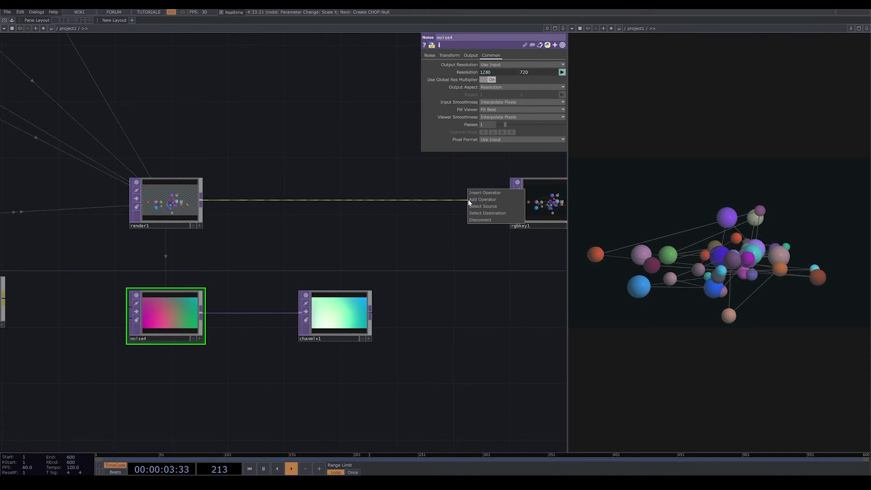
pyautogui.click(482, 195)
pyautogui.click(377, 187)
pyautogui.click(432, 231)
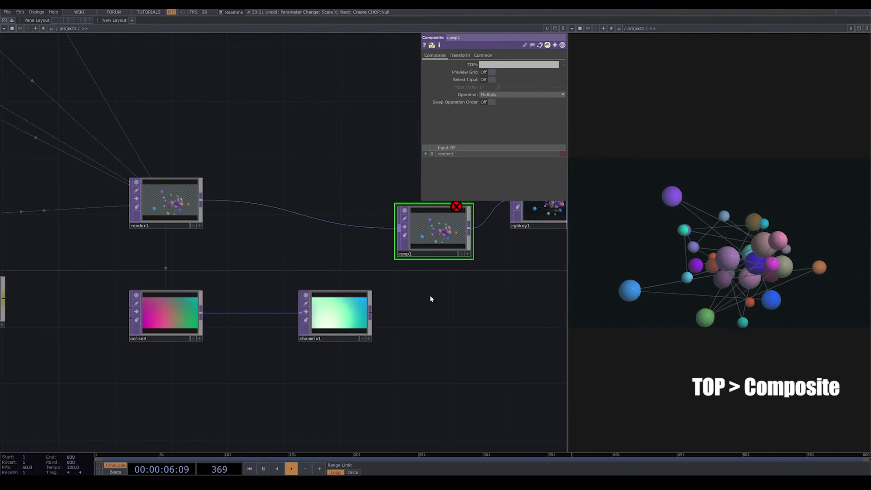
# Connect chanmix1 as comp1's second input and set the composite Operation to Over
pyautogui.moveTo(390, 241); pyautogui.dragTo(443, 236)
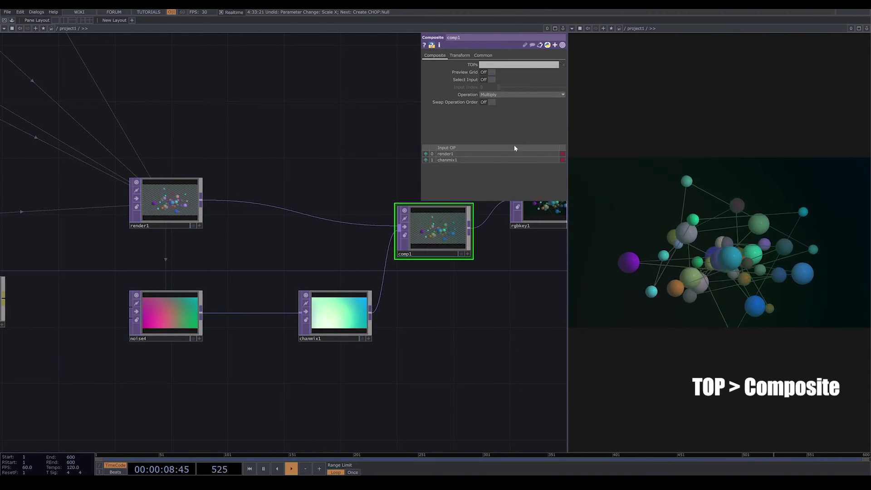
pyautogui.click(529, 94)
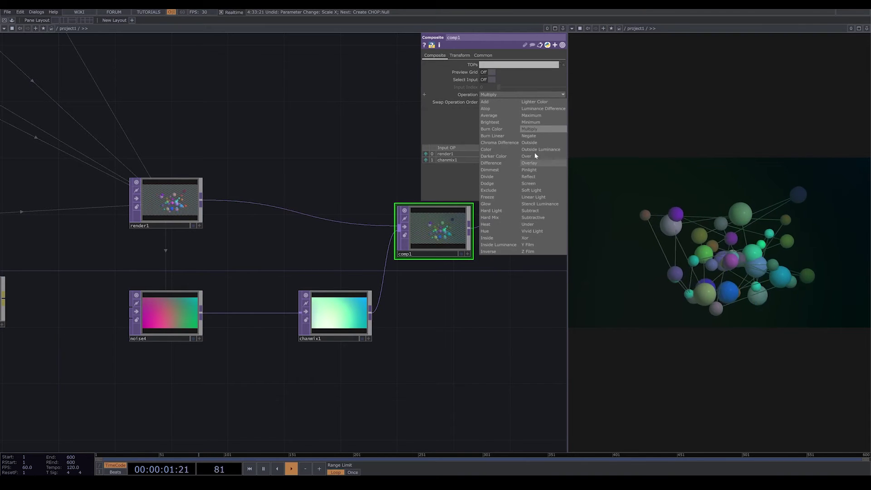
pyautogui.click(535, 155)
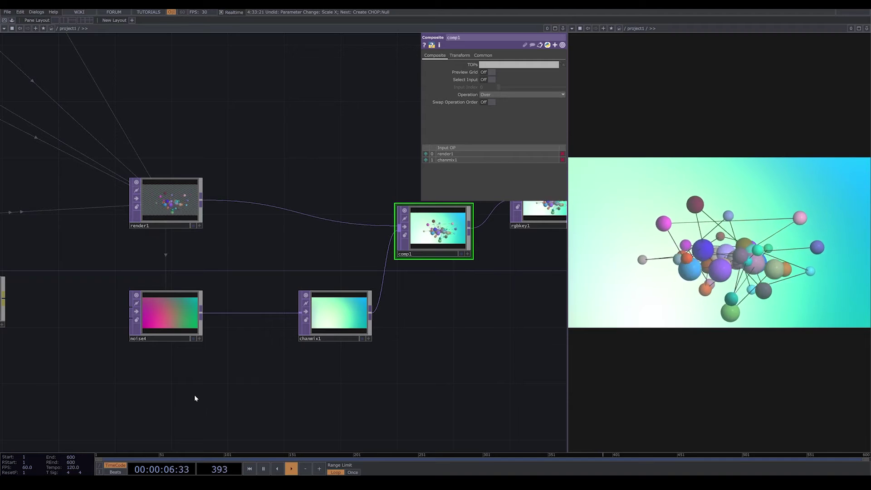
# Animate noise4 by setting its Translate Z expression to absTime.seconds * .1
pyautogui.moveTo(195, 398); pyautogui.dragTo(368, 386)
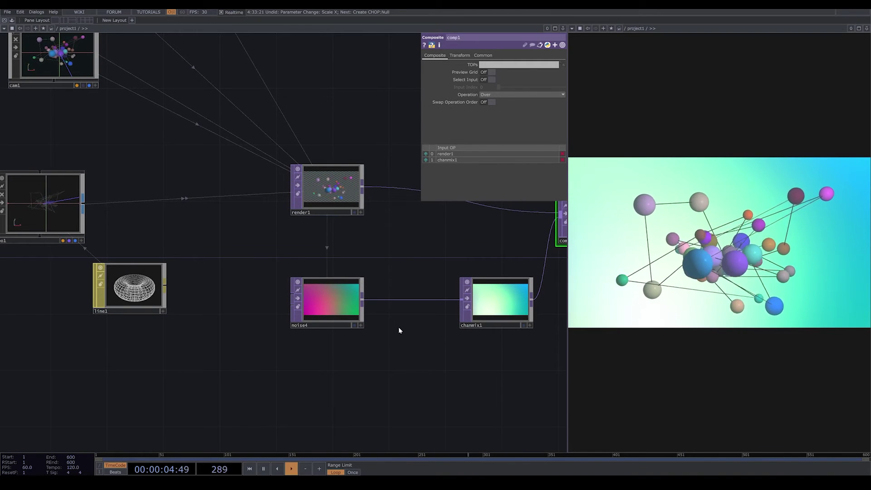
pyautogui.click(332, 291)
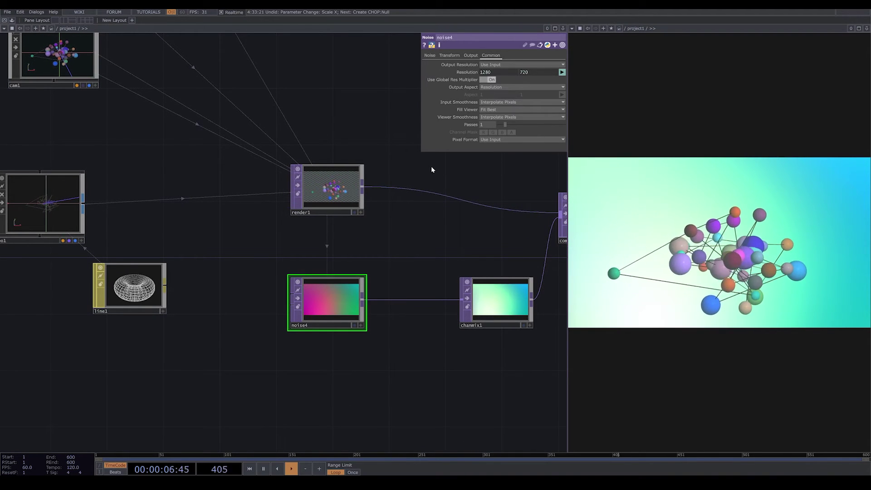
pyautogui.click(449, 56)
pyautogui.click(472, 81)
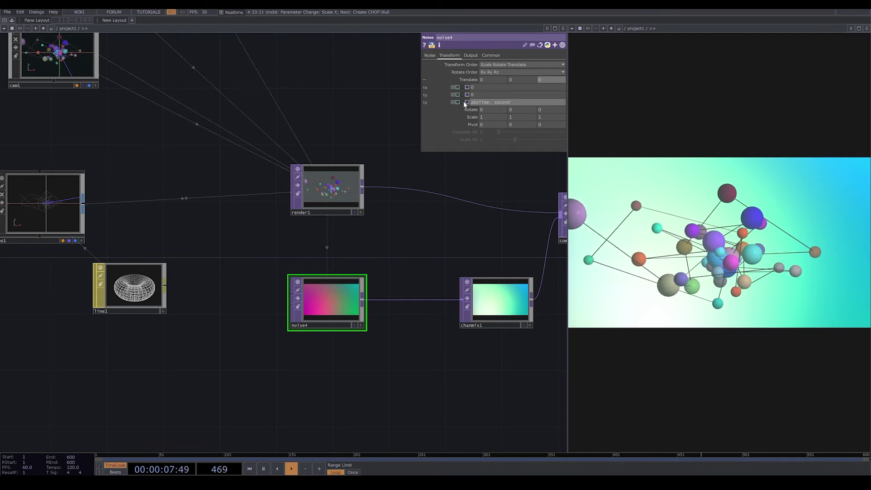
pyautogui.write('s')
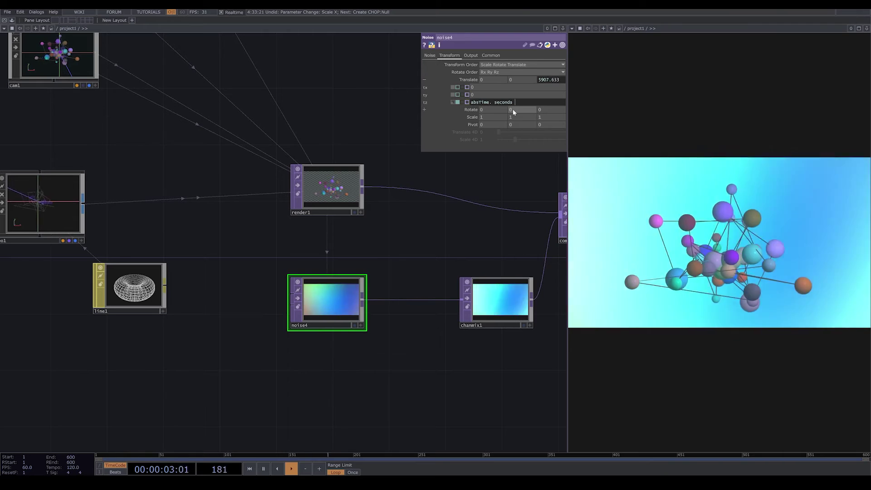
pyautogui.write(' (')
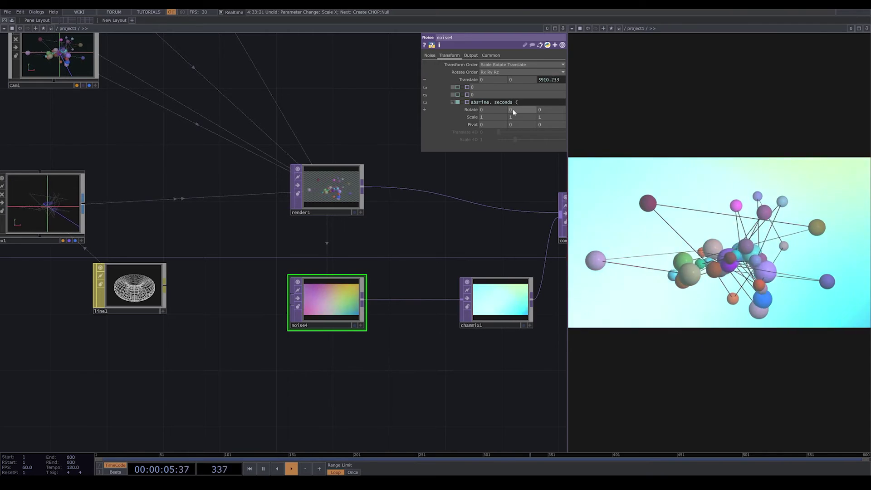
pyautogui.press('BackSpace')
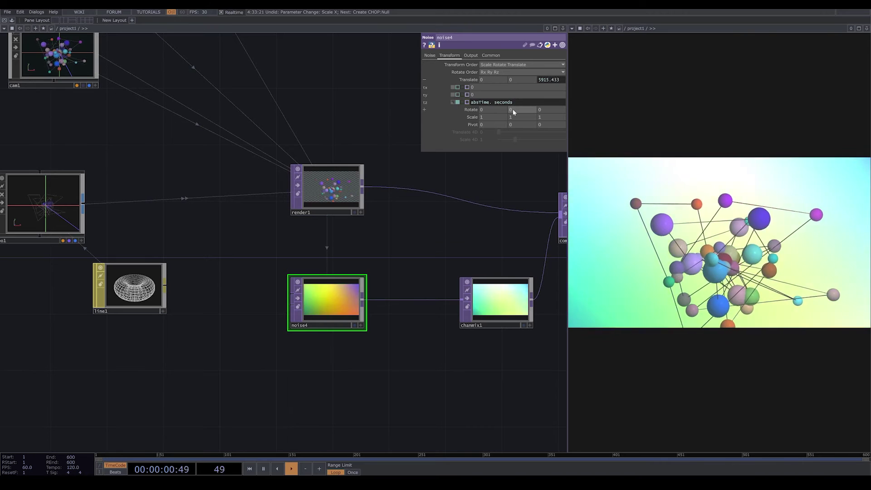
pyautogui.write('* .')
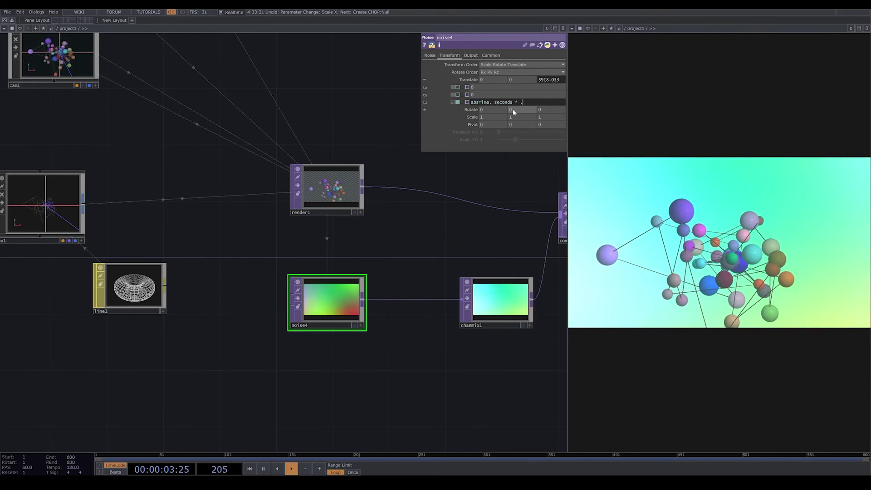
pyautogui.write('1')
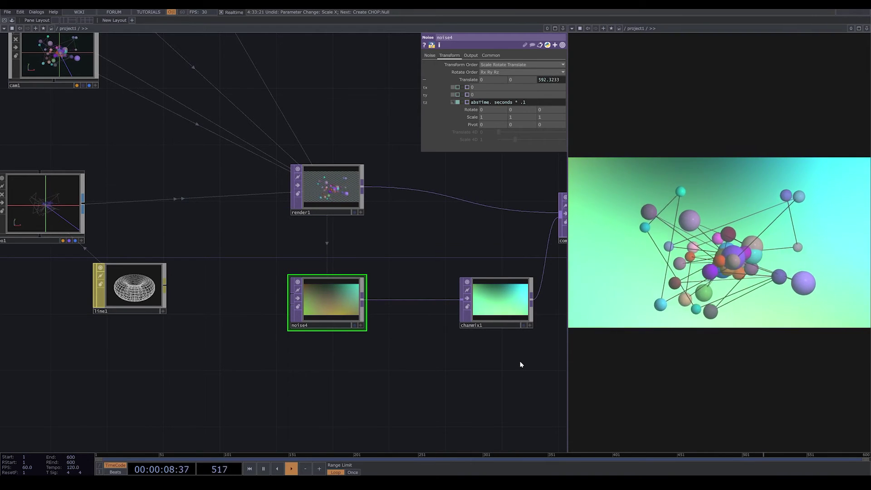
# Adjust cam1's Fog Near distance to 6.9
pyautogui.moveTo(148, 137); pyautogui.dragTo(201, 191)
pyautogui.click(139, 82)
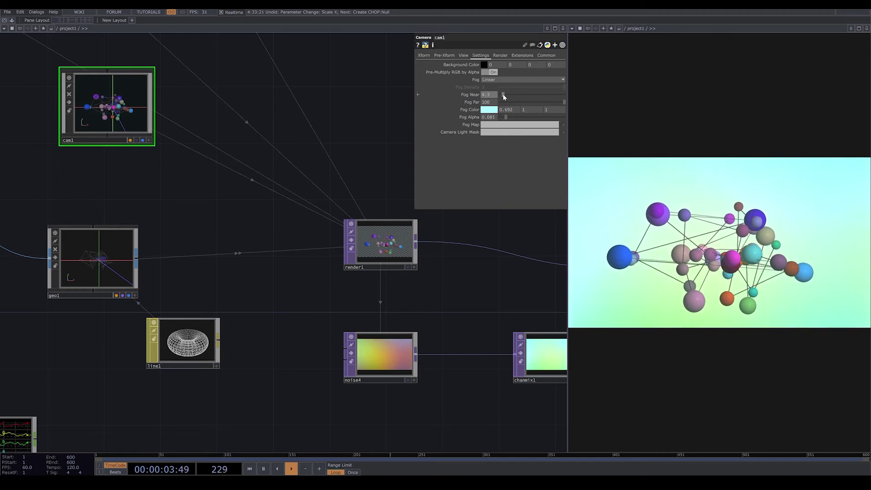
pyautogui.moveTo(504, 96)
pyautogui.mouseDown()
pyautogui.moveTo(511, 93)
pyautogui.moveTo(504, 94)
pyautogui.mouseUp()
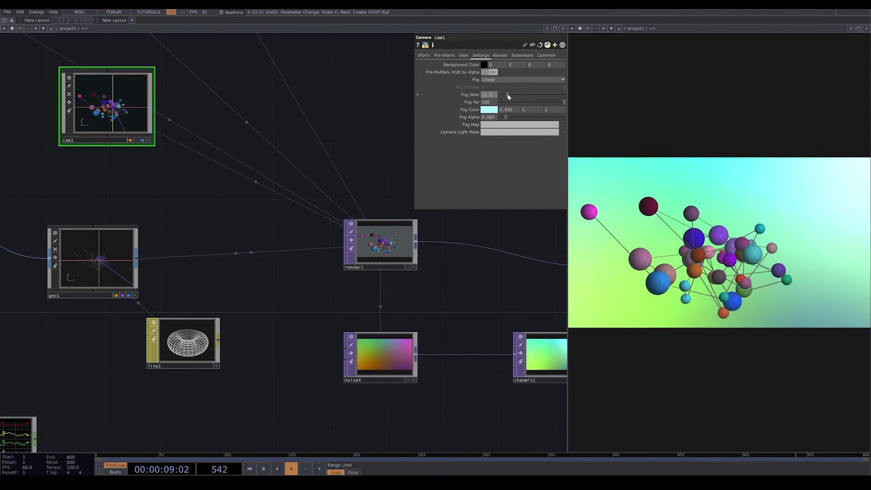
pyautogui.moveTo(507, 93); pyautogui.dragTo(506, 98)
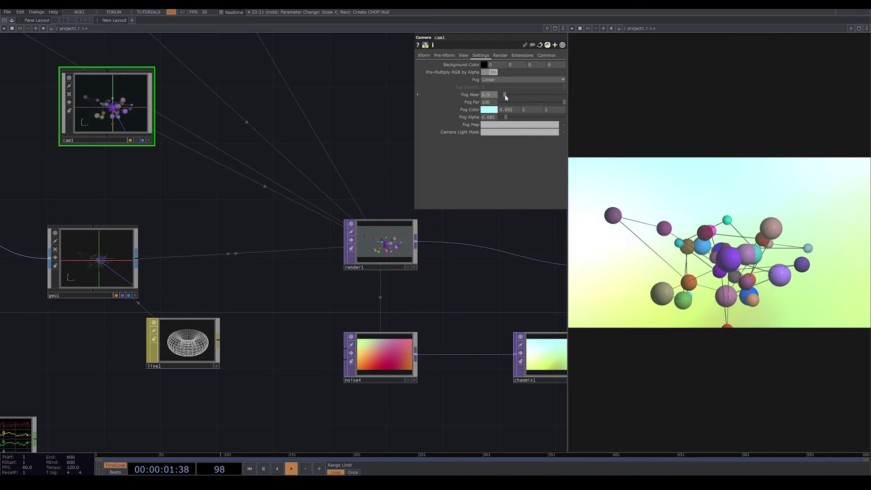
# Move noise4 a little farther away from chanmix1
pyautogui.hscroll(12, 385, 288)
pyautogui.scroll(-3, 385, 288)
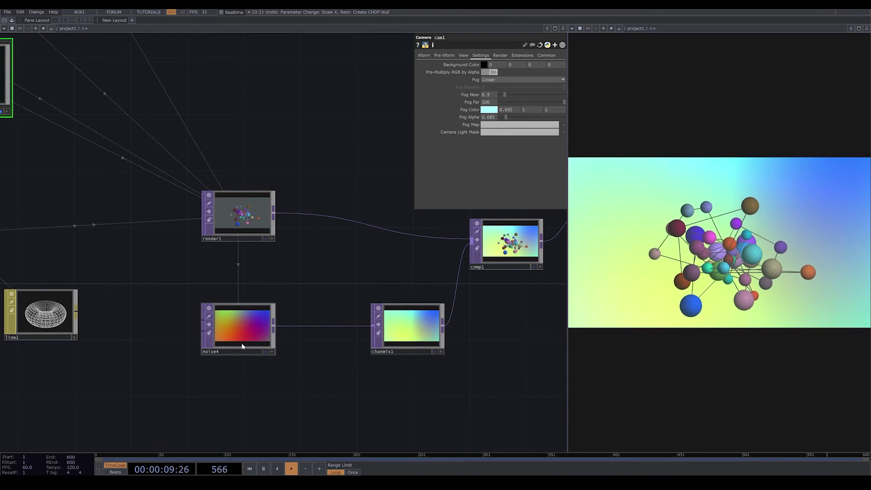
pyautogui.moveTo(241, 347); pyautogui.dragTo(200, 338)
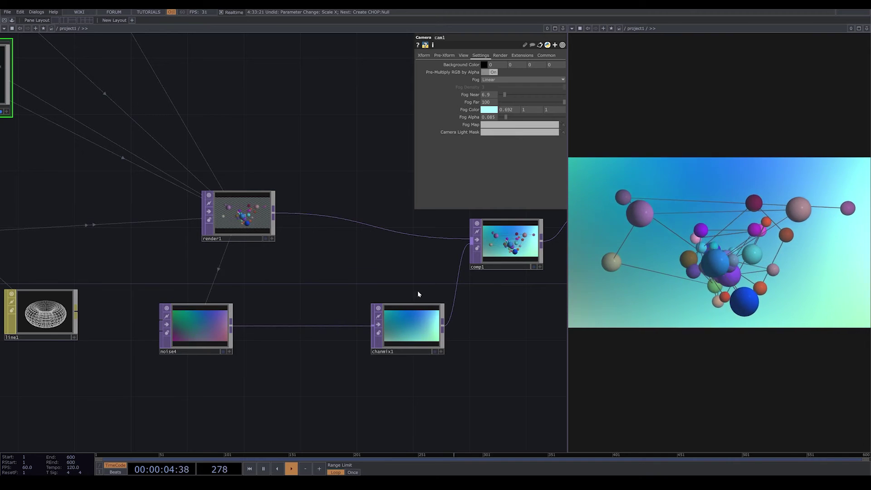
# In chanmix1, set the first Red value to .3, second Green to .4, first Blue to 0 and second Blue to 1
pyautogui.click(415, 313)
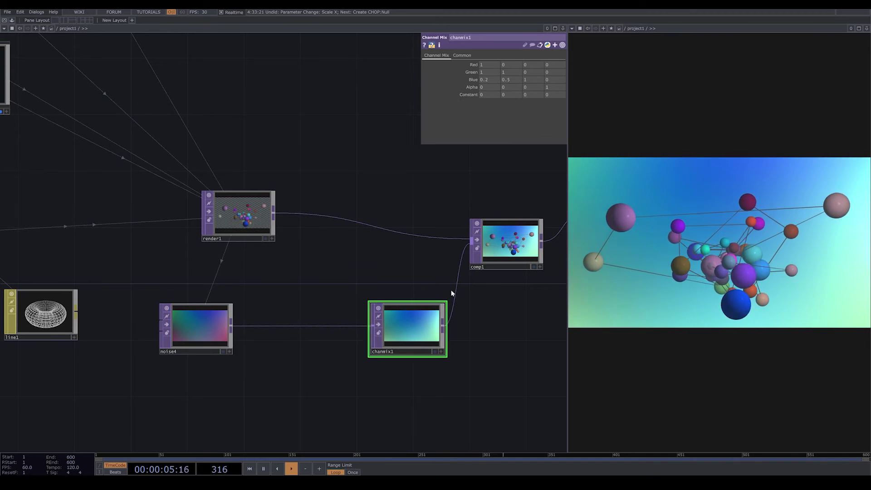
pyautogui.click(502, 73)
pyautogui.write('.4')
pyautogui.press('Return')
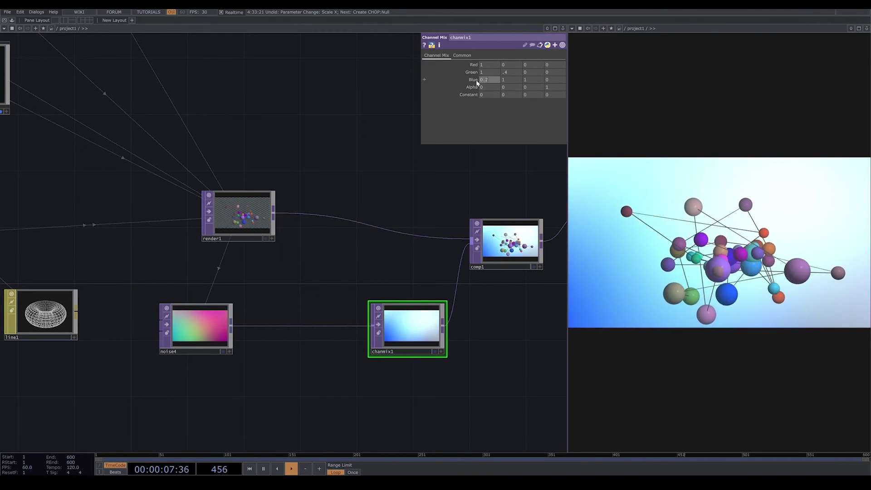
pyautogui.write('0')
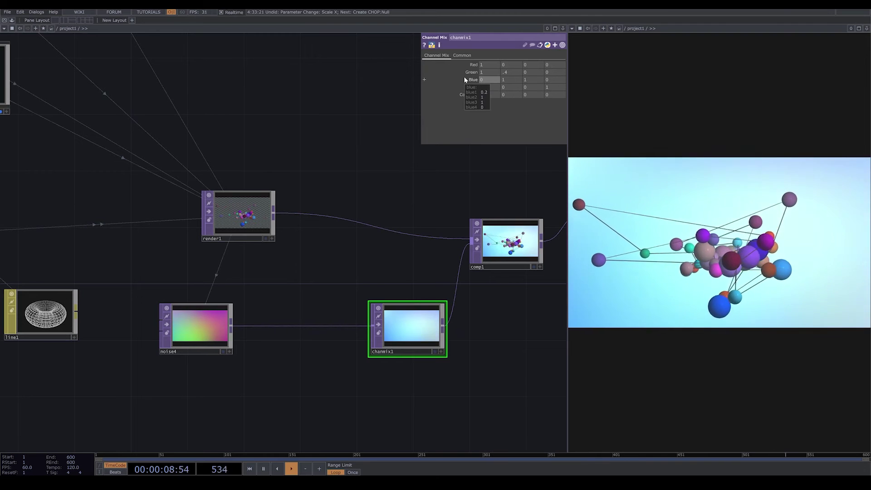
pyautogui.click(485, 64)
pyautogui.write('.')
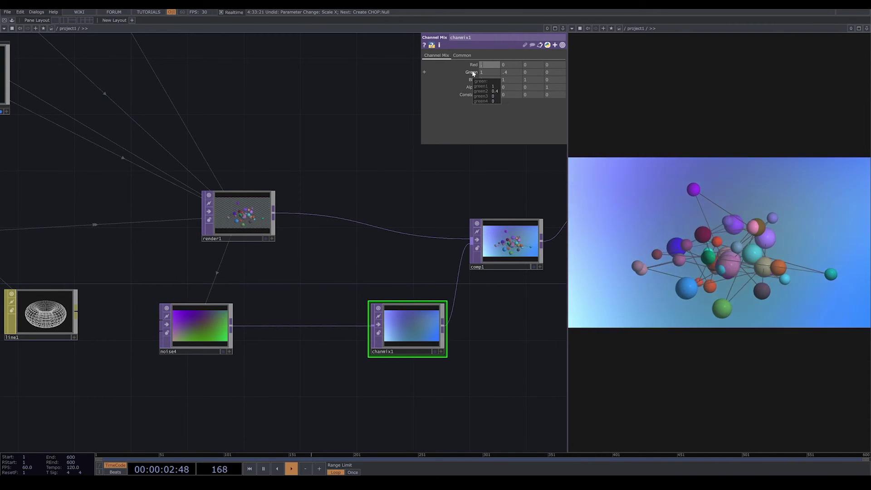
pyautogui.write('.3')
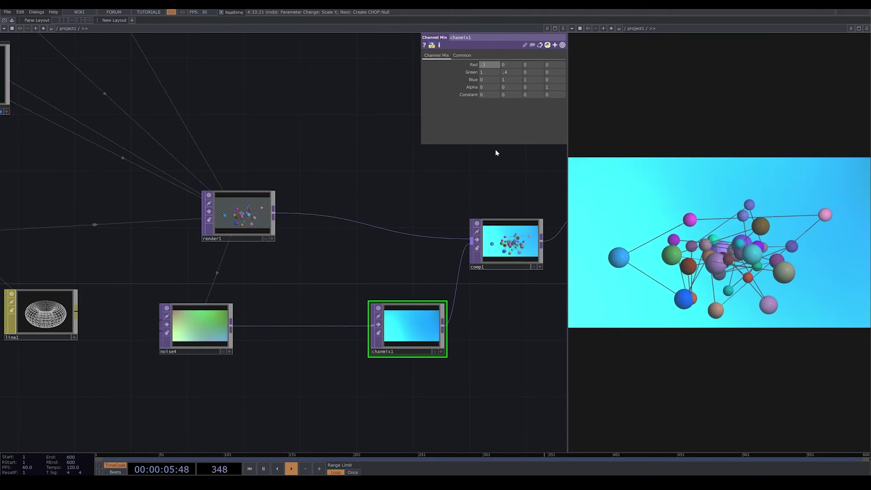
# Animate the sphere colour noise by setting noise3's Translate Z expression to absTime.seconds
pyautogui.scroll(-2, 347, 257)
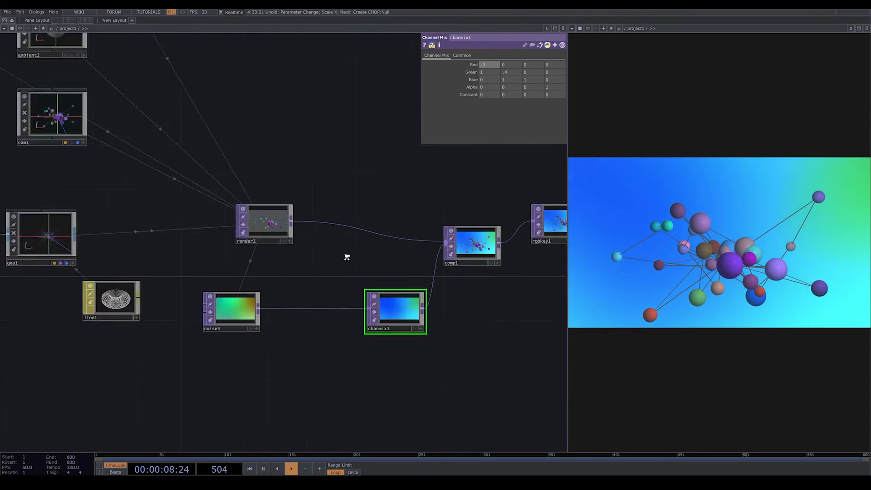
pyautogui.scroll(-5, 348, 257)
pyautogui.moveTo(387, 368); pyautogui.dragTo(493, 371)
pyautogui.scroll(4, 204, 260)
pyautogui.click(299, 370)
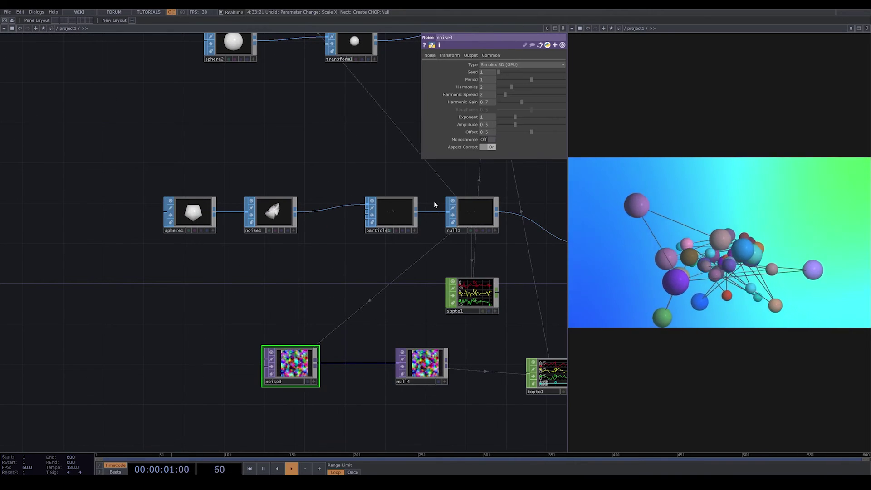
pyautogui.click(450, 55)
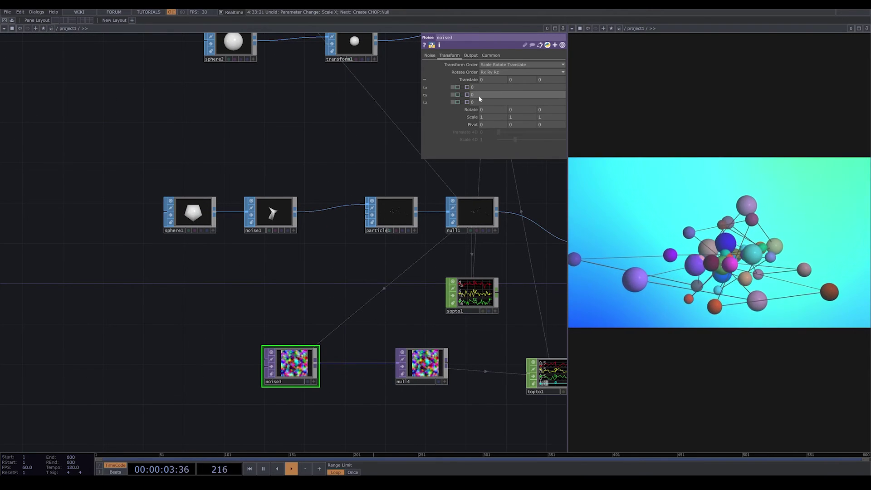
pyautogui.write('ab')
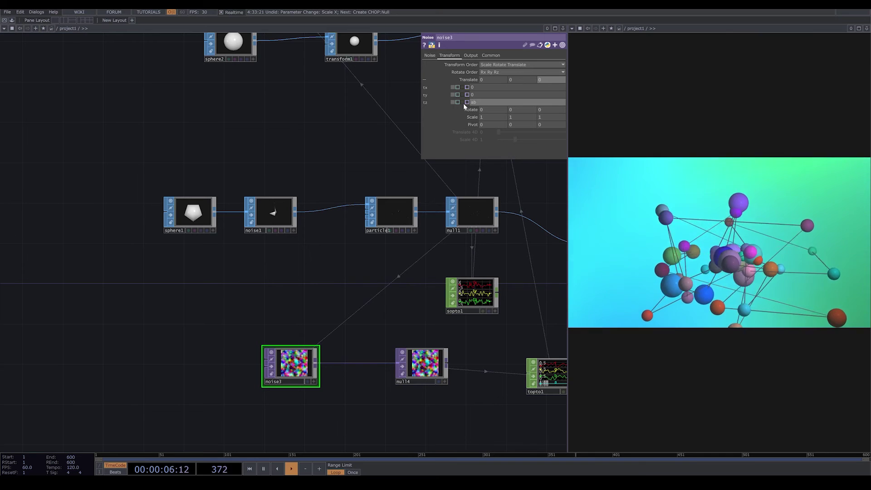
pyautogui.write('sTime')
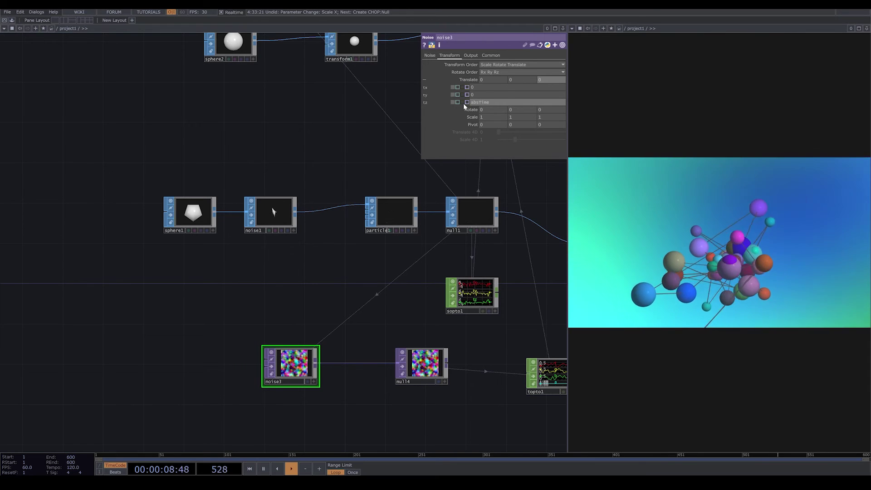
pyautogui.write('. seco')
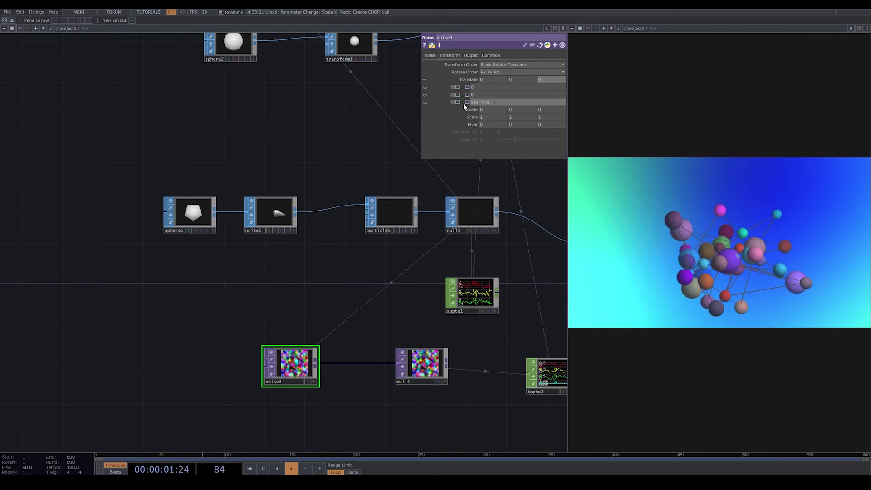
pyautogui.write('nds')
pyautogui.press('Return')
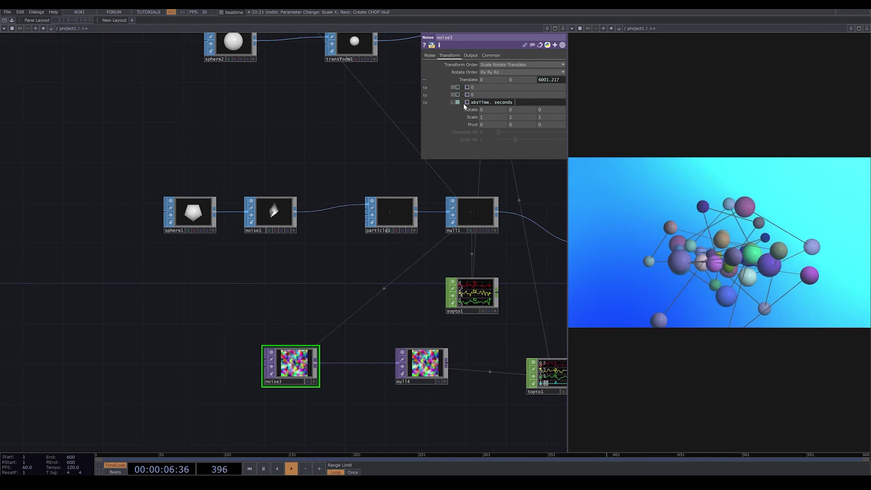
# Select the line1 material and open its Line parameters with the near and far colour settings
pyautogui.scroll(-1, 491, 286)
pyautogui.scroll(-3, 492, 286)
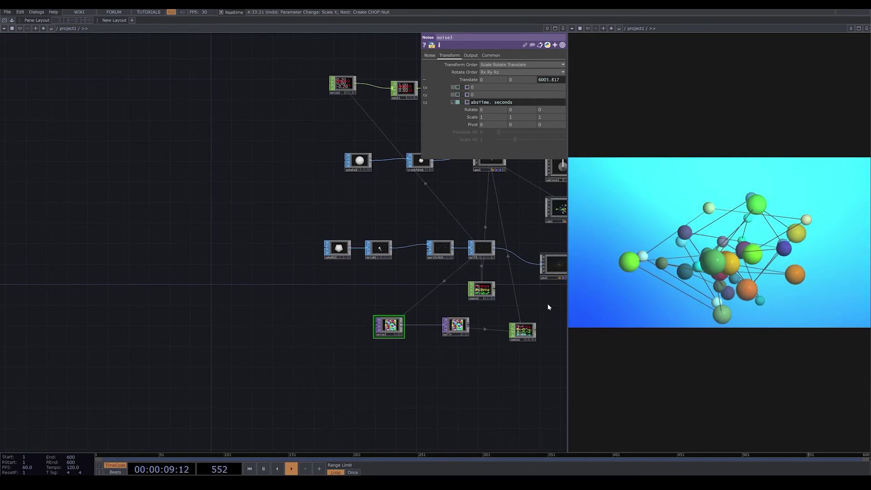
pyautogui.scroll(3, 418, 331)
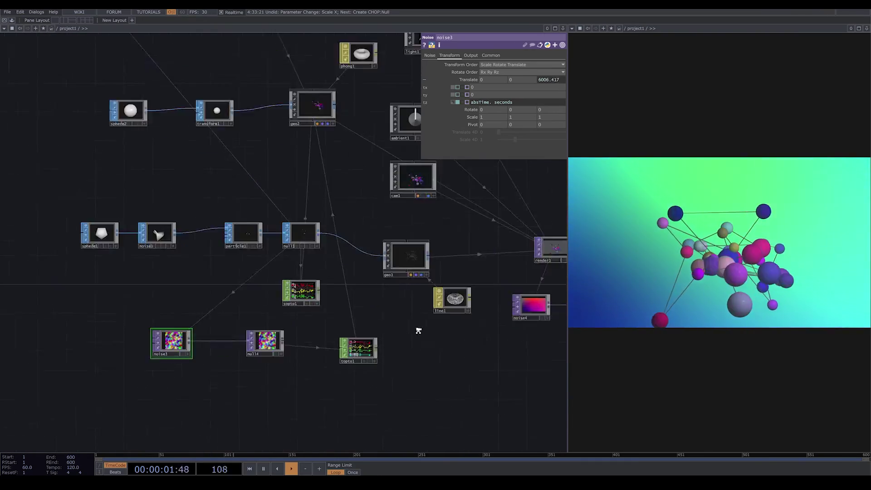
pyautogui.click(473, 291)
pyautogui.scroll(2, 381, 348)
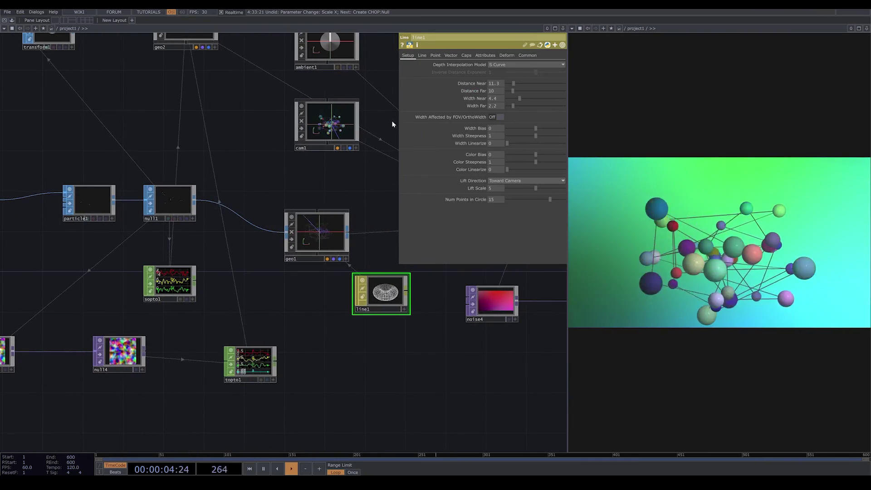
pyautogui.click(421, 58)
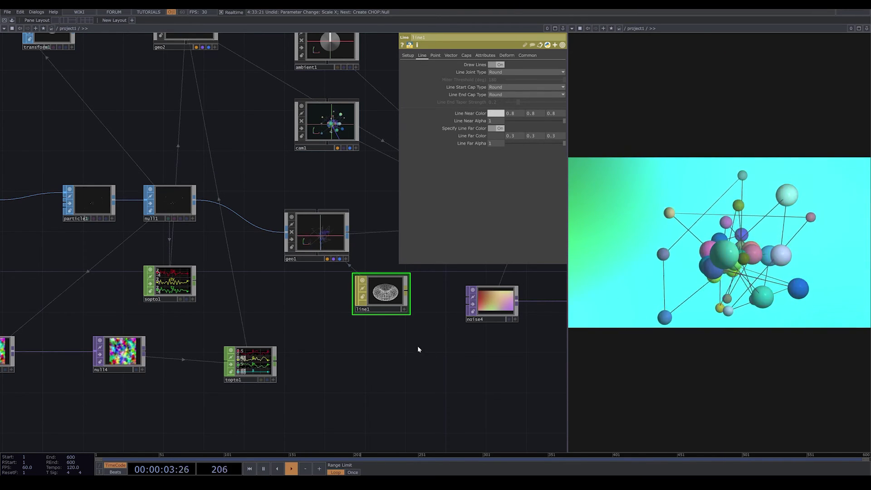
# Append an Analyze CHOP to topto1 and make its viewer active
pyautogui.moveTo(352, 371); pyautogui.dragTo(412, 369)
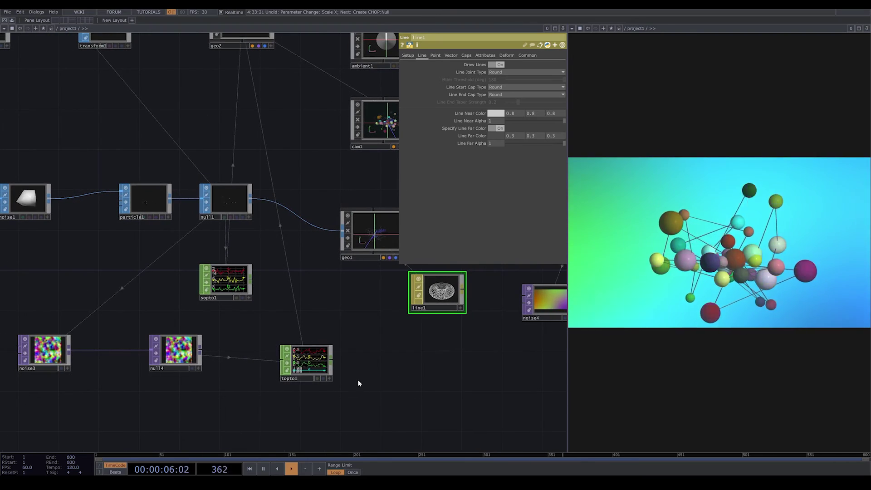
pyautogui.rightClick(336, 363)
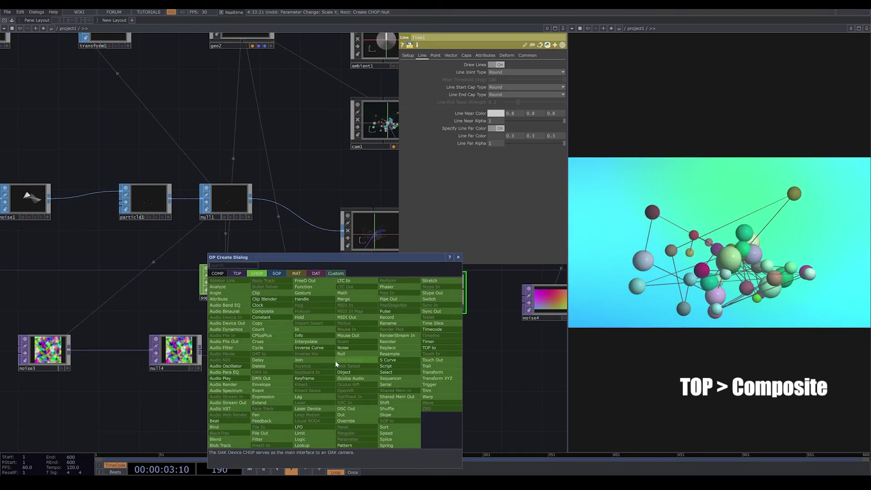
pyautogui.click(217, 287)
pyautogui.click(404, 366)
pyautogui.moveTo(423, 387); pyautogui.dragTo(352, 380)
pyautogui.click(393, 296)
pyautogui.click(315, 389)
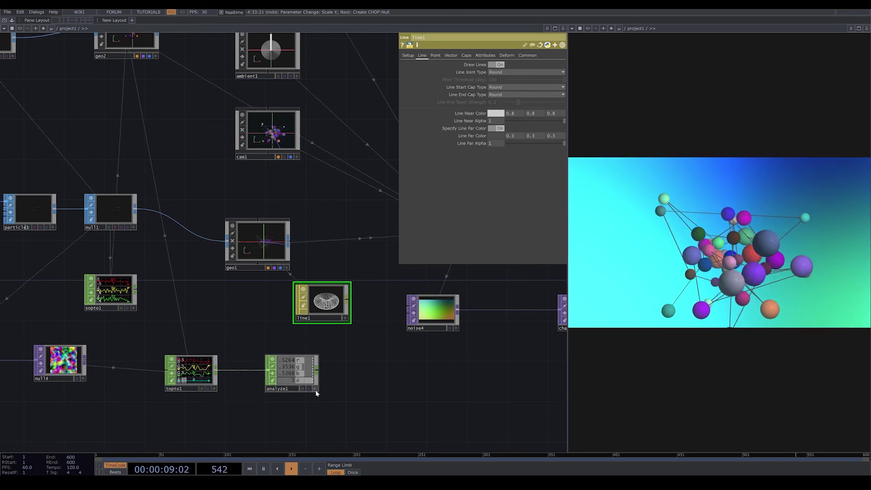
# Reference analyze1's r, g and b channels in the line material's Line Near Color red, green and blue values
pyautogui.moveTo(514, 117); pyautogui.dragTo(516, 113)
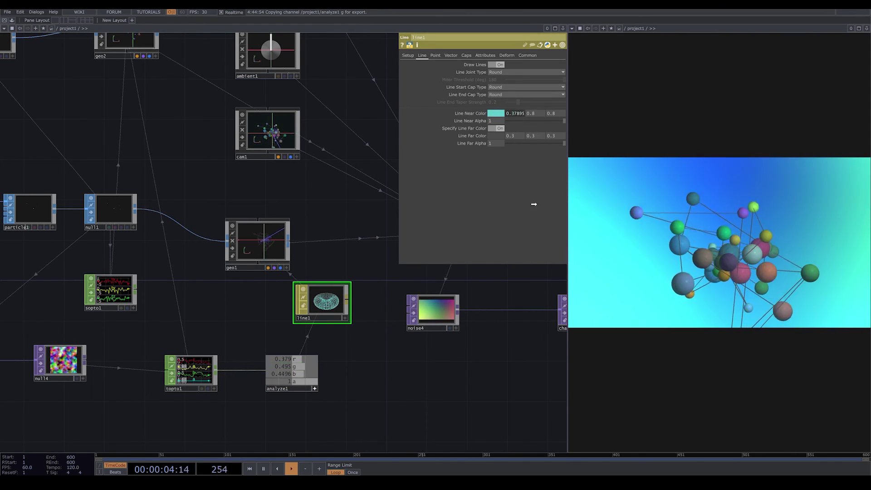
pyautogui.click(539, 113)
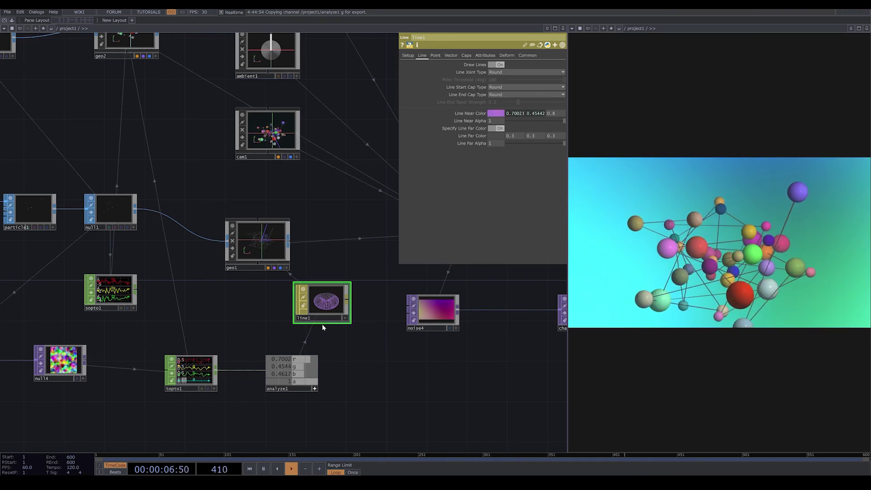
pyautogui.moveTo(294, 374); pyautogui.dragTo(515, 231)
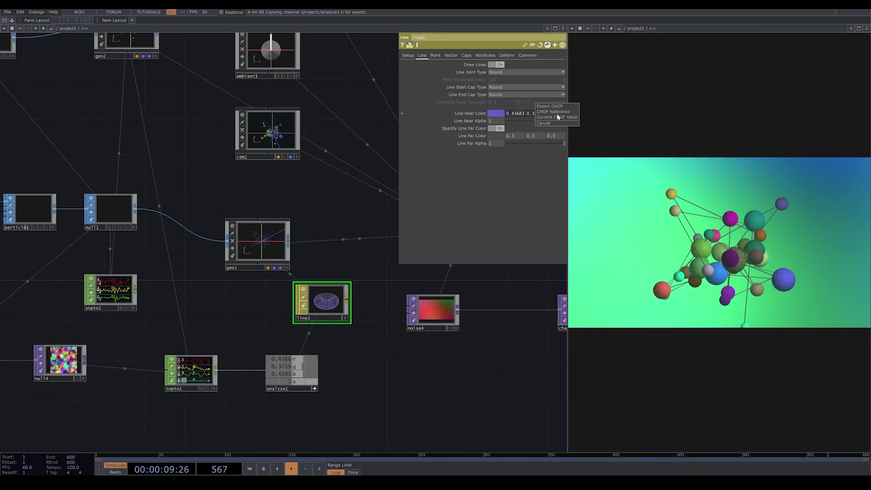
# Multiply each of the three analyze1 channel expressions of line1's Line Near Color by 2
pyautogui.click(482, 114)
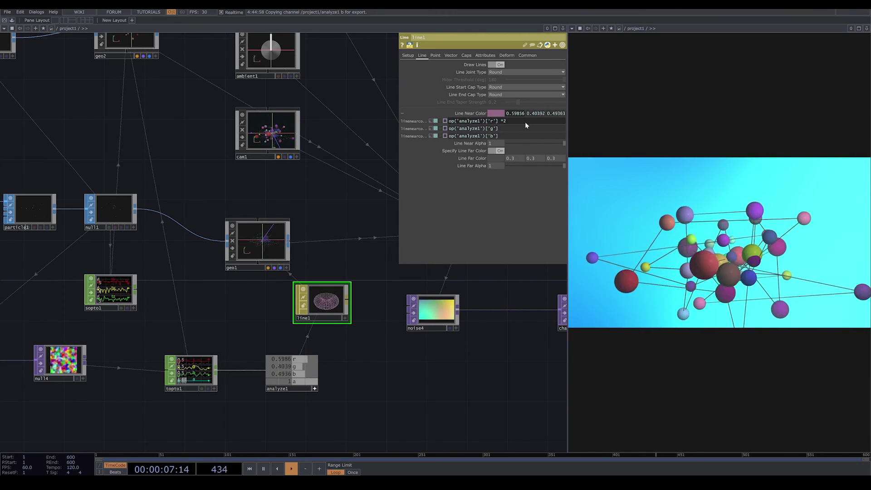
pyautogui.write('*2')
pyautogui.press('Return')
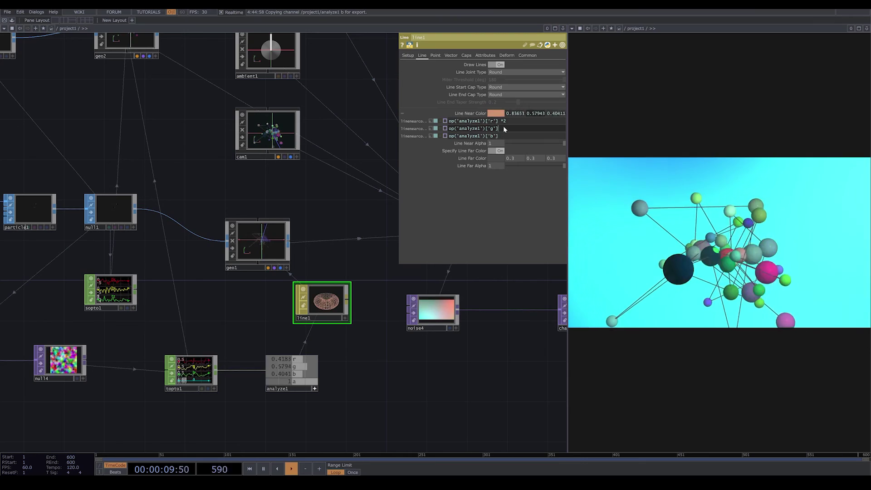
pyautogui.click(503, 129)
pyautogui.write('*2')
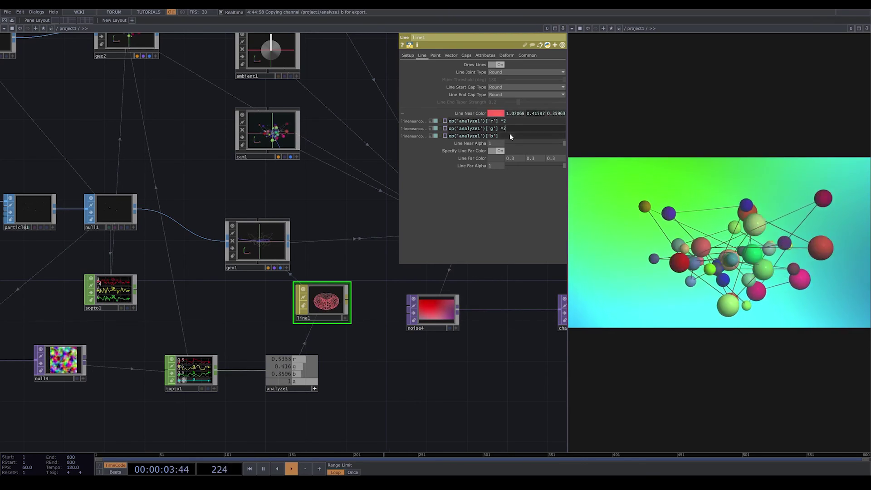
pyautogui.press('Return')
pyautogui.click(513, 136)
pyautogui.write('*')
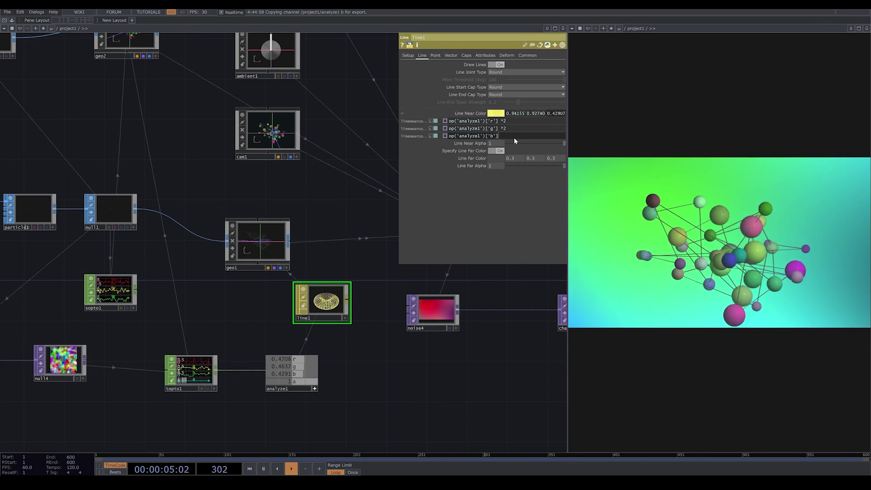
pyautogui.write('2')
pyautogui.press('Return')
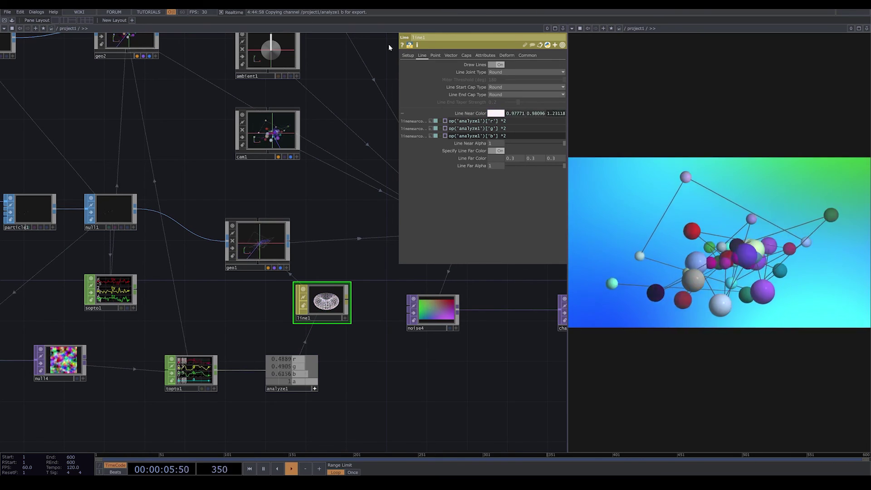
# Raise the line1 material's Distance Near to about 16.1 in its setup parameters
pyautogui.scroll(-3, 443, 401)
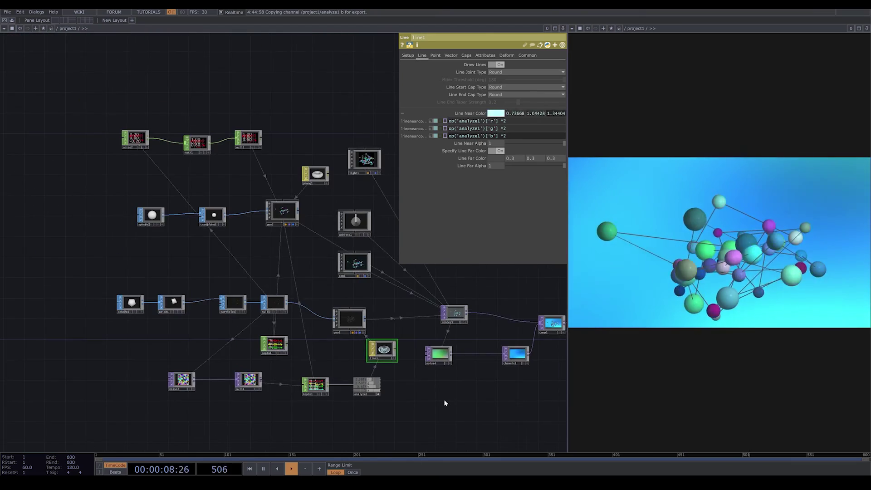
pyautogui.moveTo(427, 395); pyautogui.dragTo(292, 383)
pyautogui.scroll(5, 301, 371)
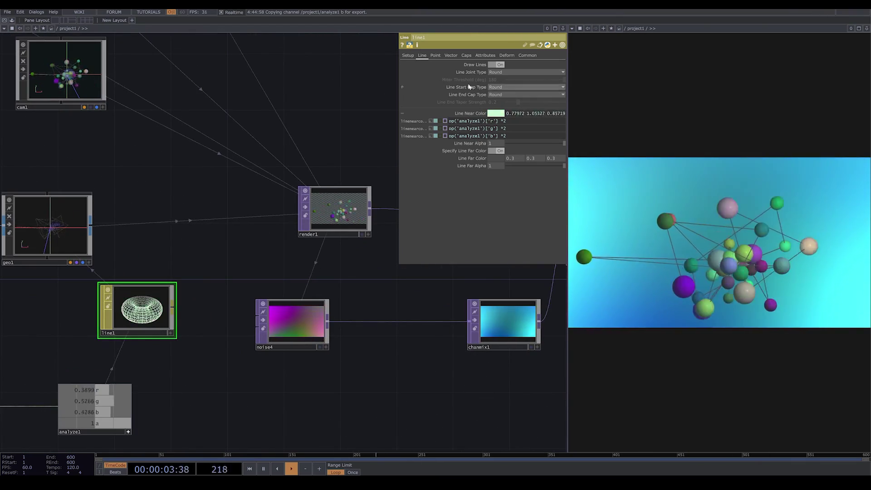
pyautogui.click(413, 56)
pyautogui.click(517, 83)
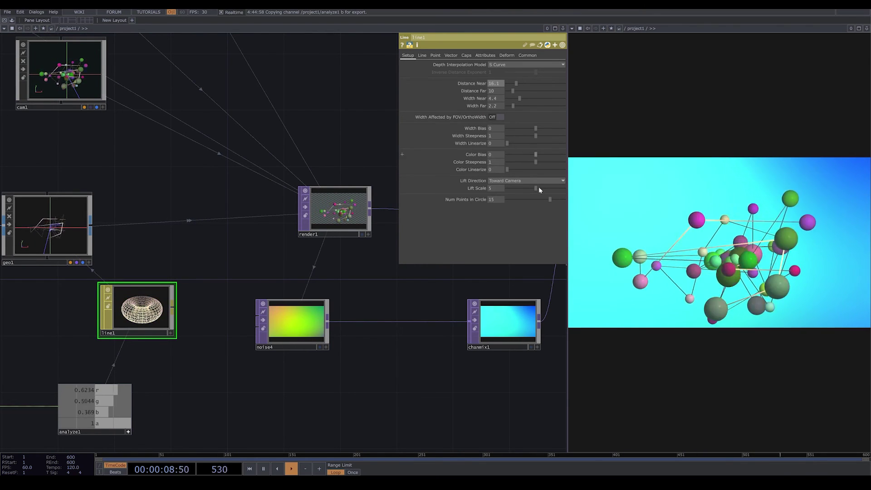
# Select the final null2 output at the end of the network and open its viewer window
pyautogui.moveTo(445, 375); pyautogui.dragTo(361, 375)
pyautogui.scroll(-4, 362, 375)
pyautogui.moveTo(480, 376); pyautogui.dragTo(420, 363)
pyautogui.scroll(-1, 421, 364)
pyautogui.moveTo(518, 296); pyautogui.dragTo(455, 290)
pyautogui.rightClick(456, 290)
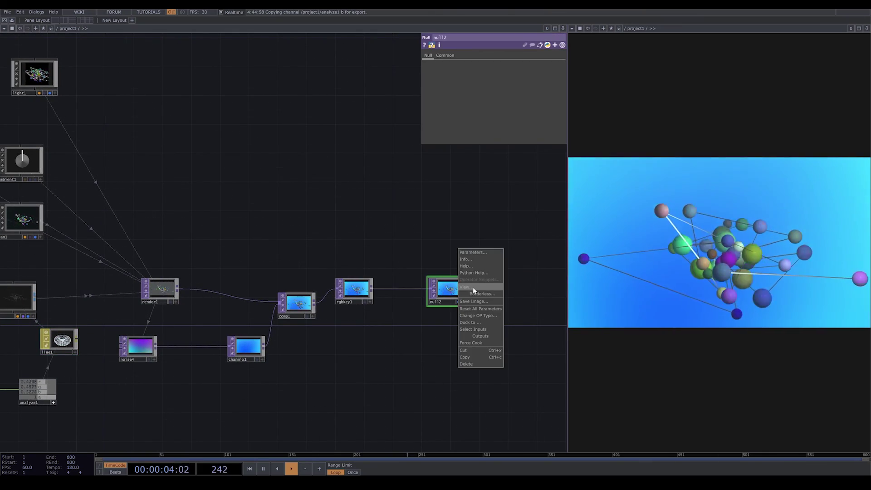